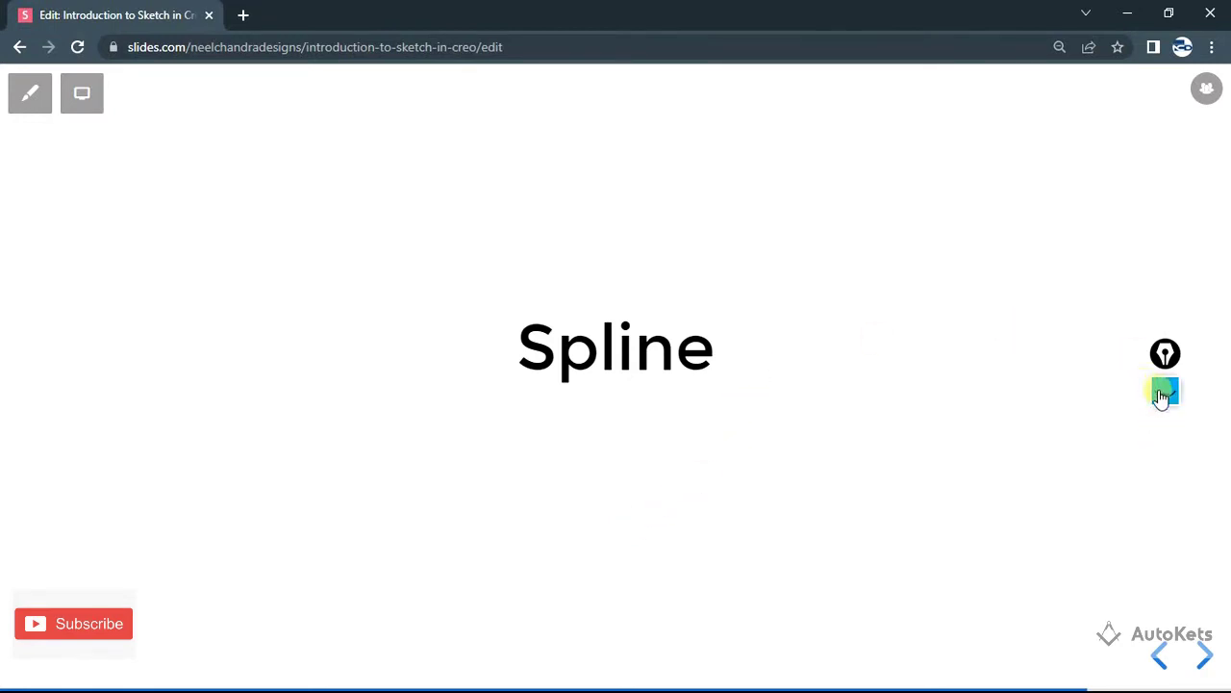
# Sketch three freehand example curves around the slide's Spline title with the pen and erase all of the annotations.
pyautogui.click(1162, 396)
pyautogui.click(1165, 445)
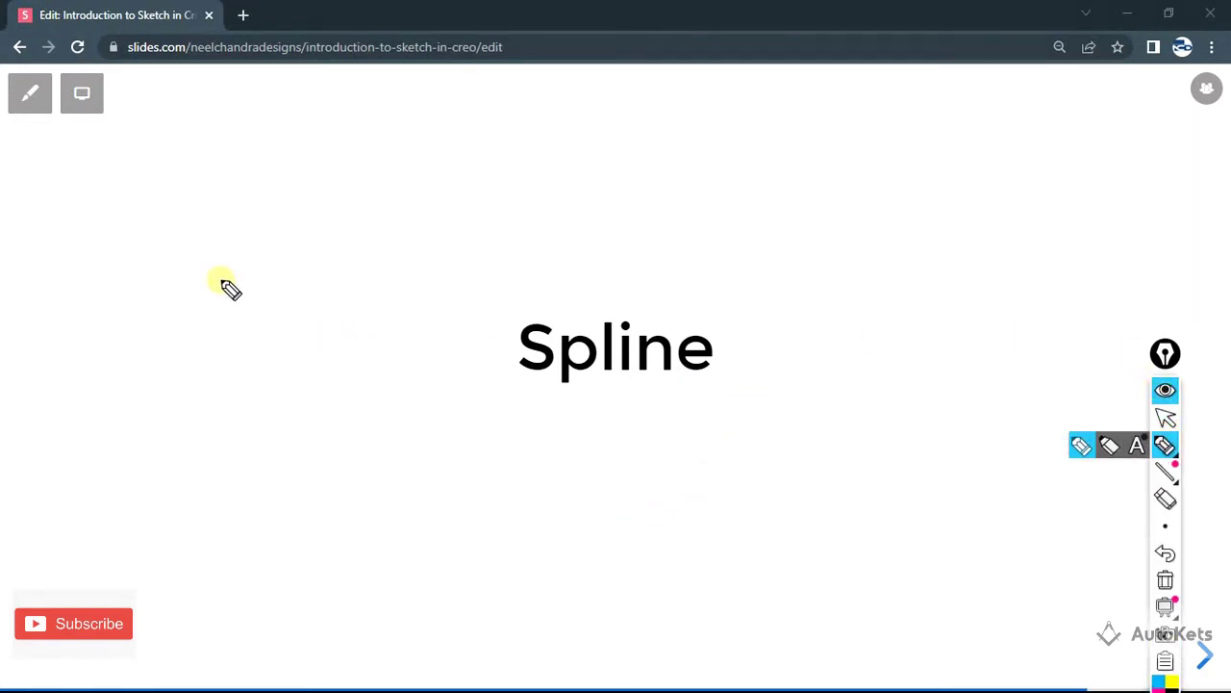
pyautogui.moveTo(220, 280)
pyautogui.mouseDown()
pyautogui.moveTo(503, 194)
pyautogui.moveTo(599, 242)
pyautogui.mouseUp()
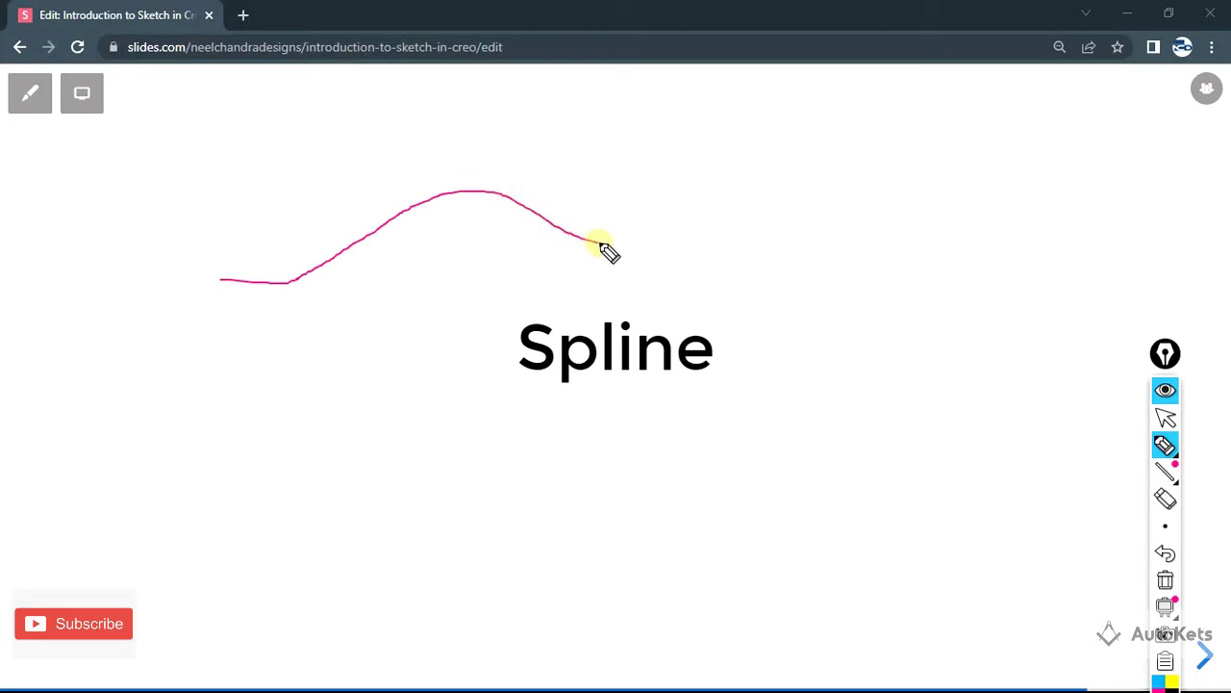
pyautogui.moveTo(355, 109); pyautogui.dragTo(965, 126)
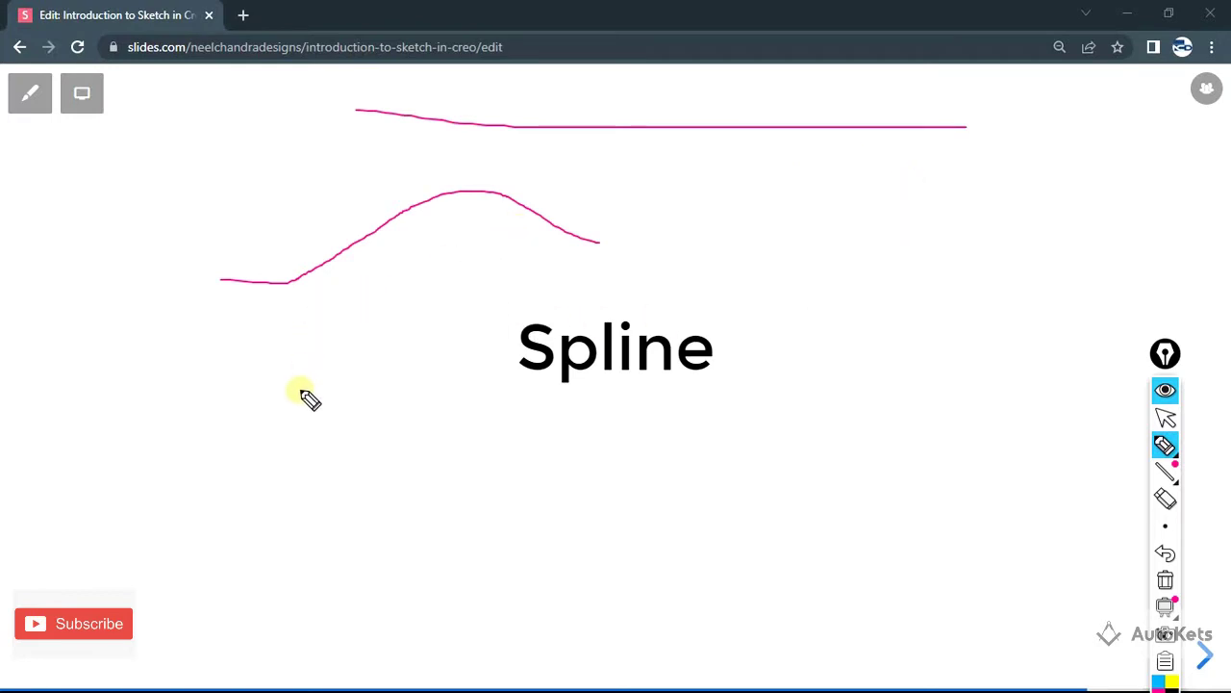
pyautogui.moveTo(294, 387)
pyautogui.mouseDown()
pyautogui.moveTo(529, 281)
pyautogui.moveTo(810, 240)
pyautogui.moveTo(962, 292)
pyautogui.moveTo(1037, 460)
pyautogui.moveTo(743, 478)
pyautogui.moveTo(472, 529)
pyautogui.moveTo(443, 515)
pyautogui.mouseUp()
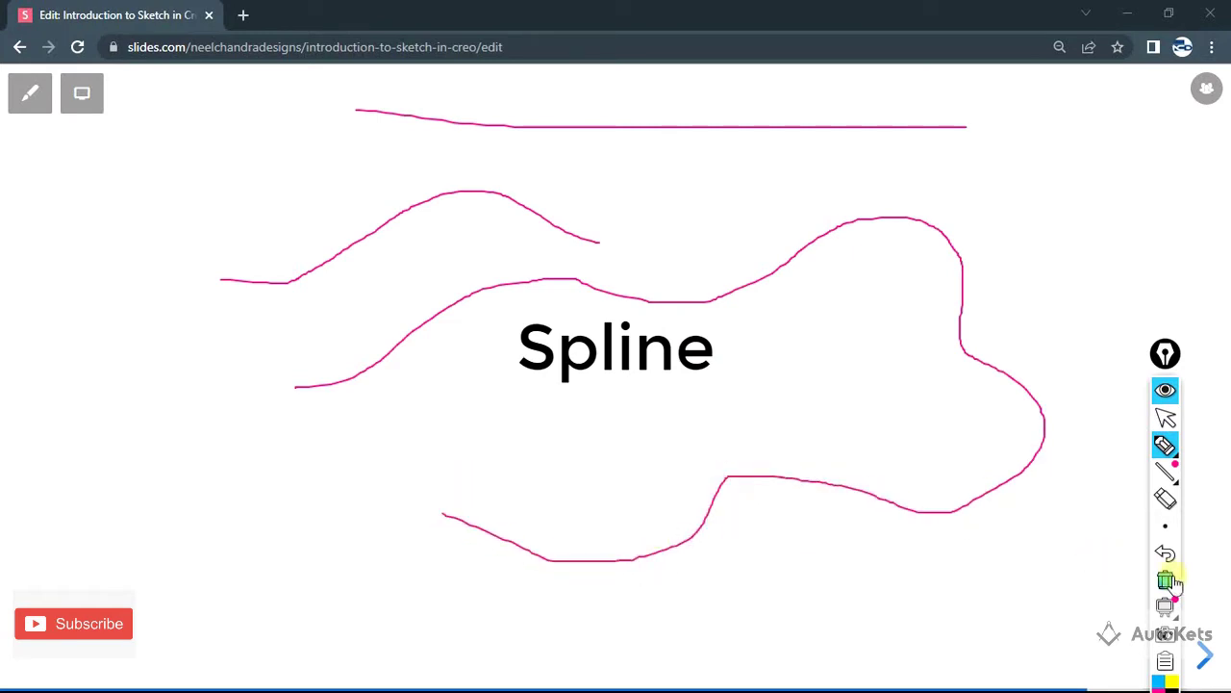
pyautogui.click(1166, 580)
pyautogui.click(1165, 389)
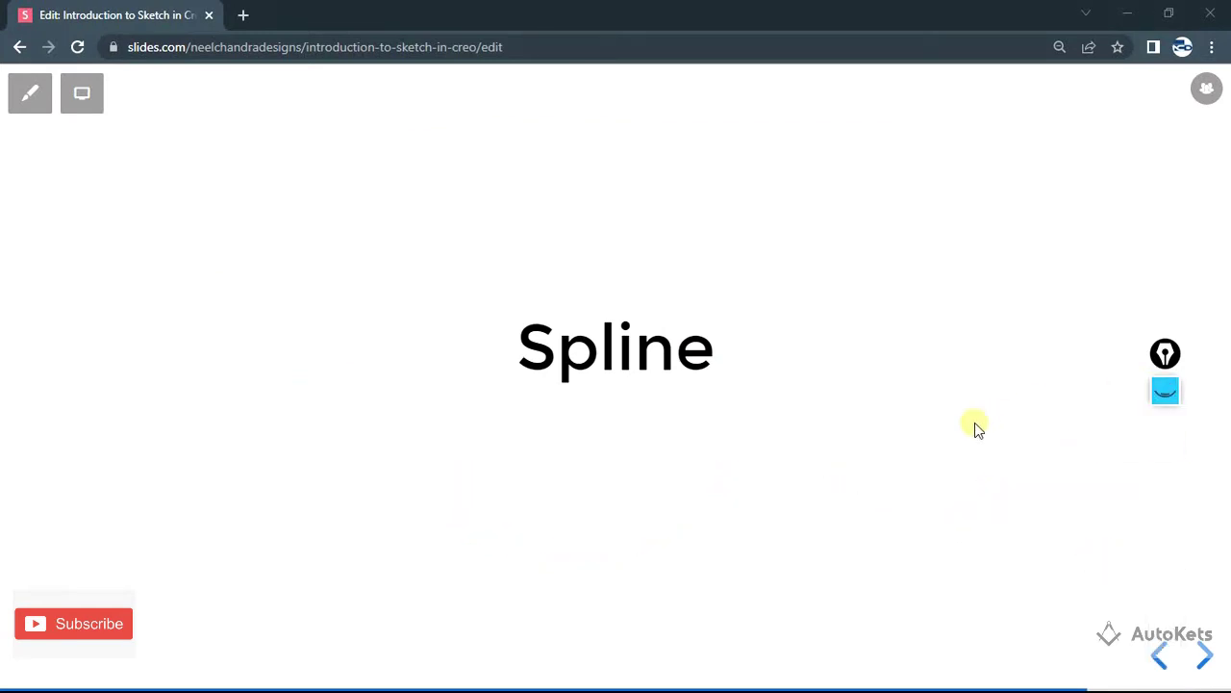
# Advance to the Spline Fit and Control Vertices slide and switch to AutoCAD to look up the two spline drawing methods.
pyautogui.press('Right')
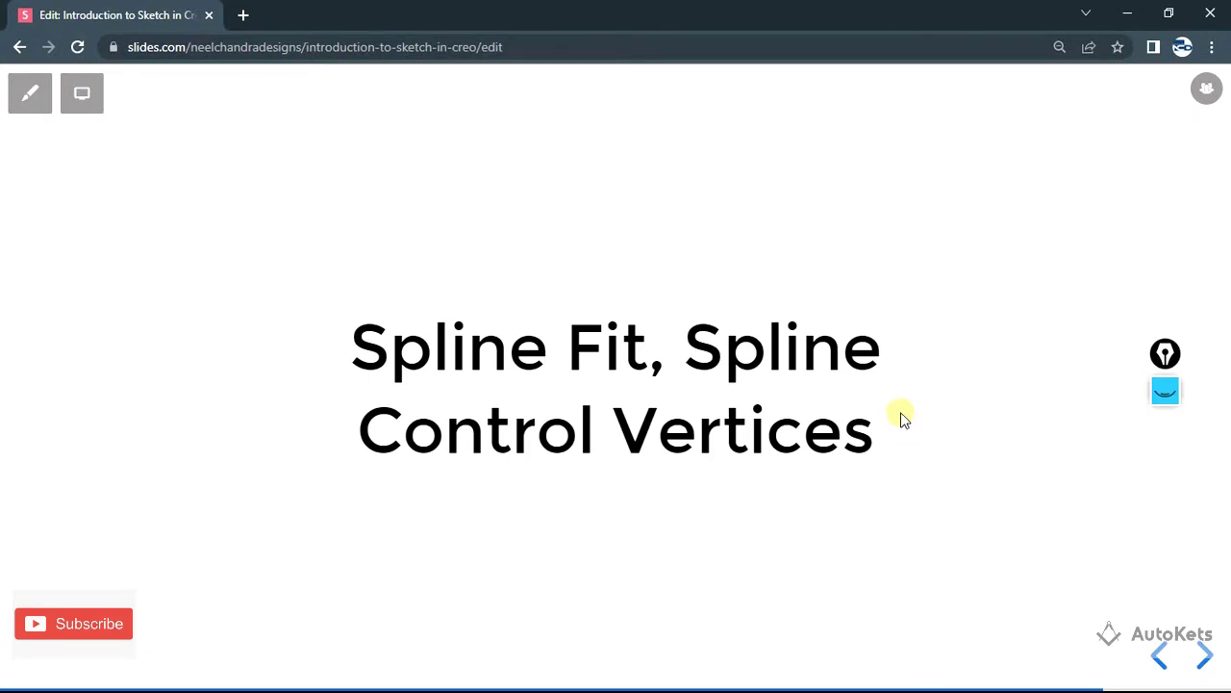
pyautogui.hotkey('alt', 'Tab')
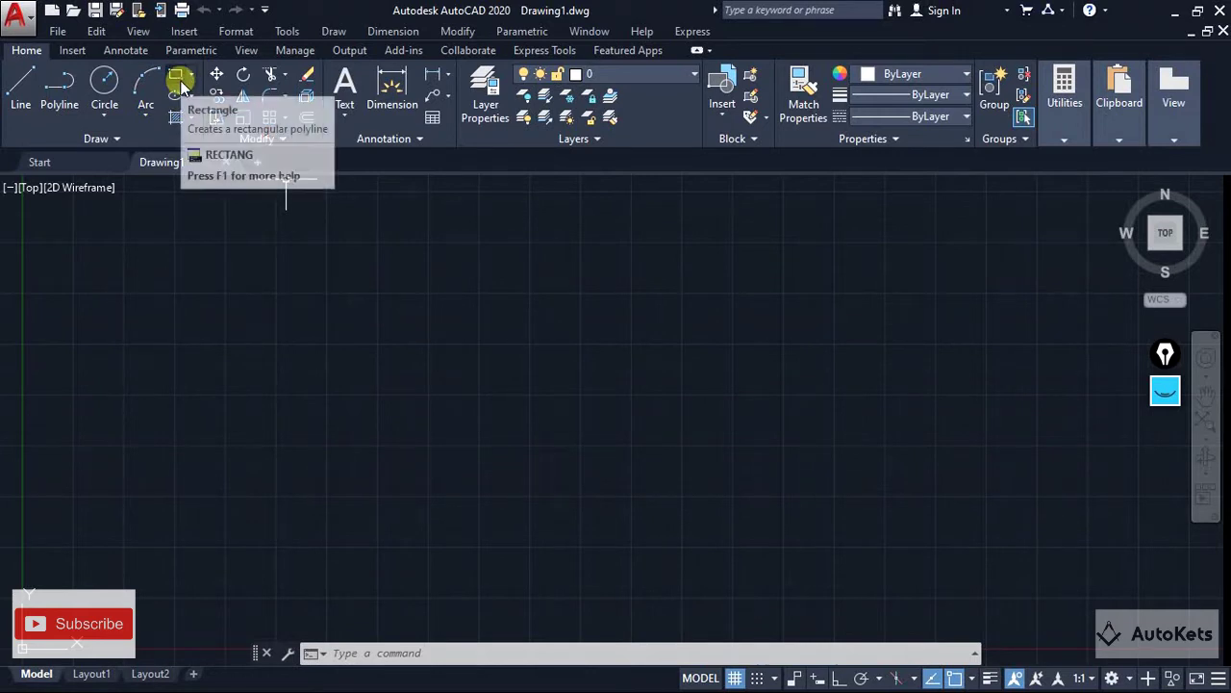
pyautogui.click(117, 139)
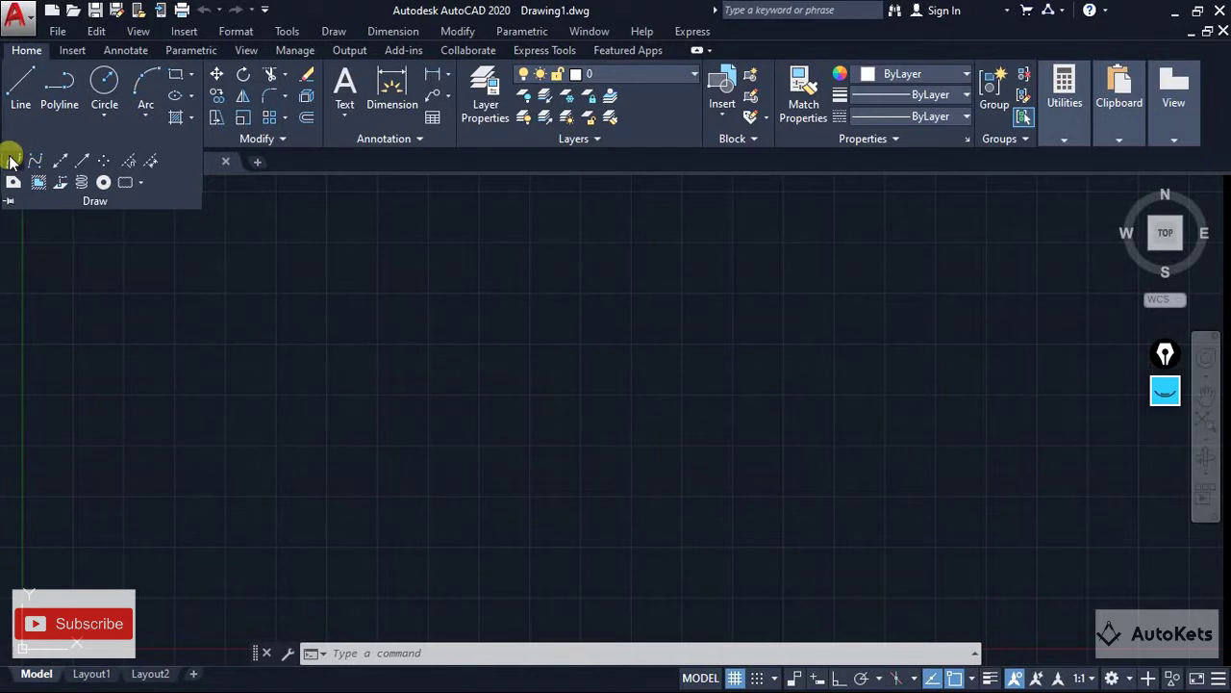
pyautogui.click(434, 242)
pyautogui.click(340, 237)
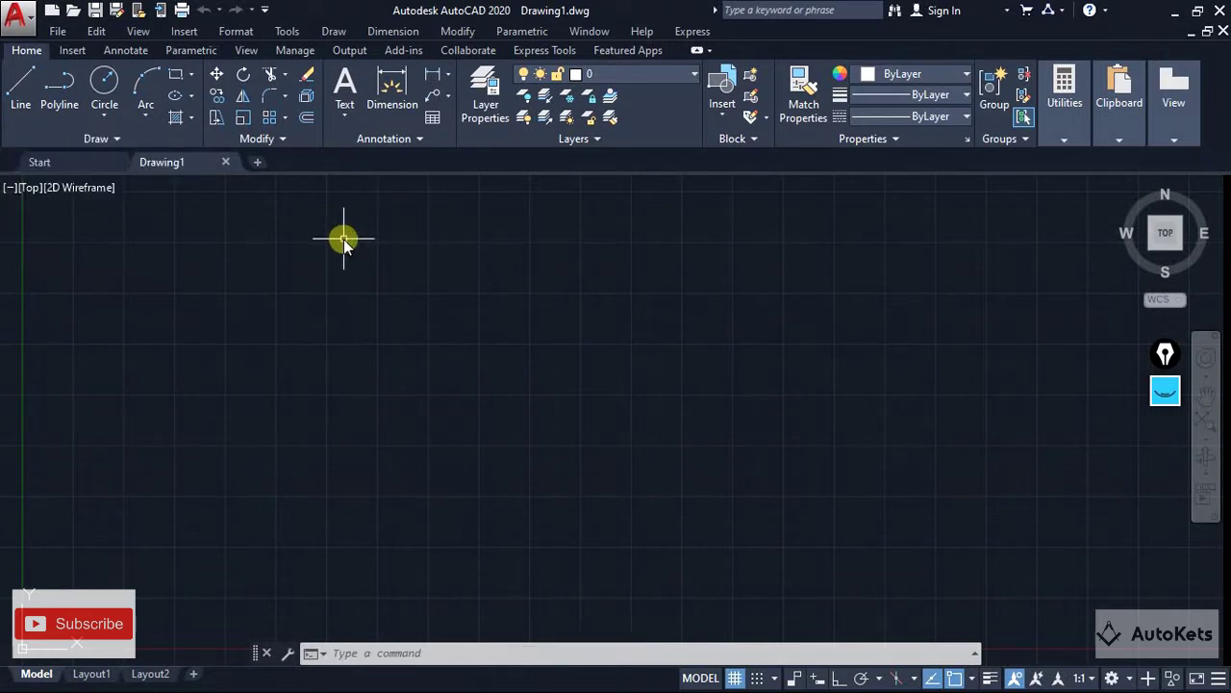
pyautogui.click(337, 32)
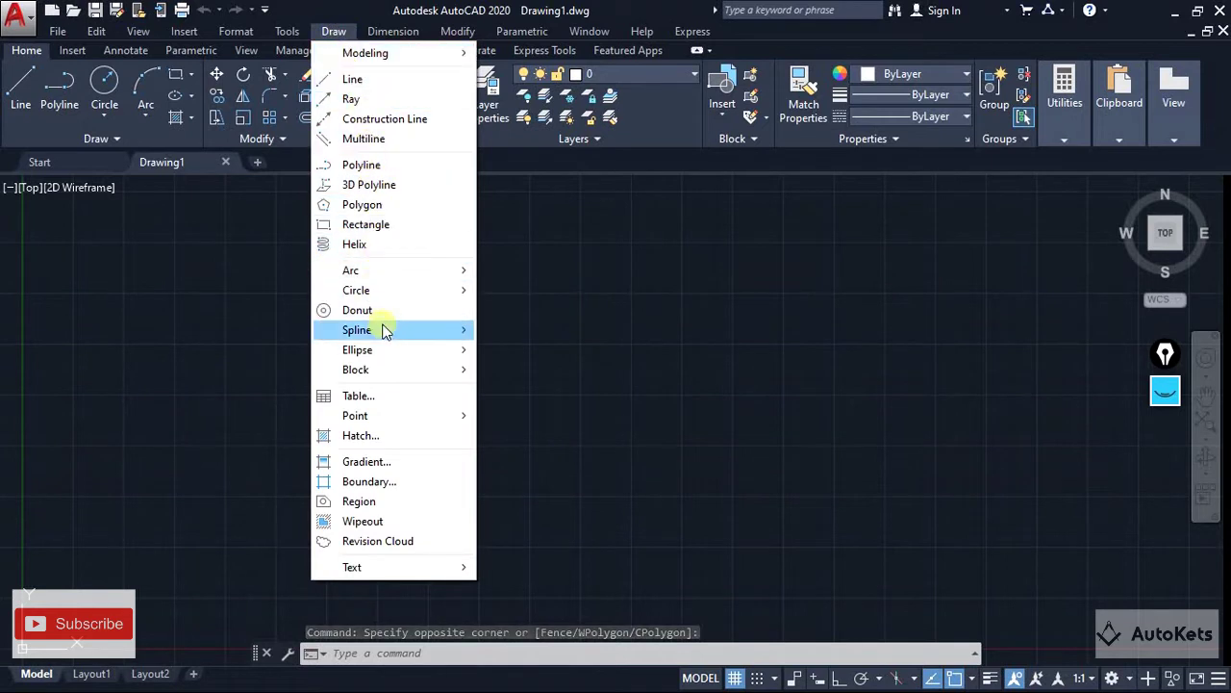
pyautogui.moveTo(385, 327)
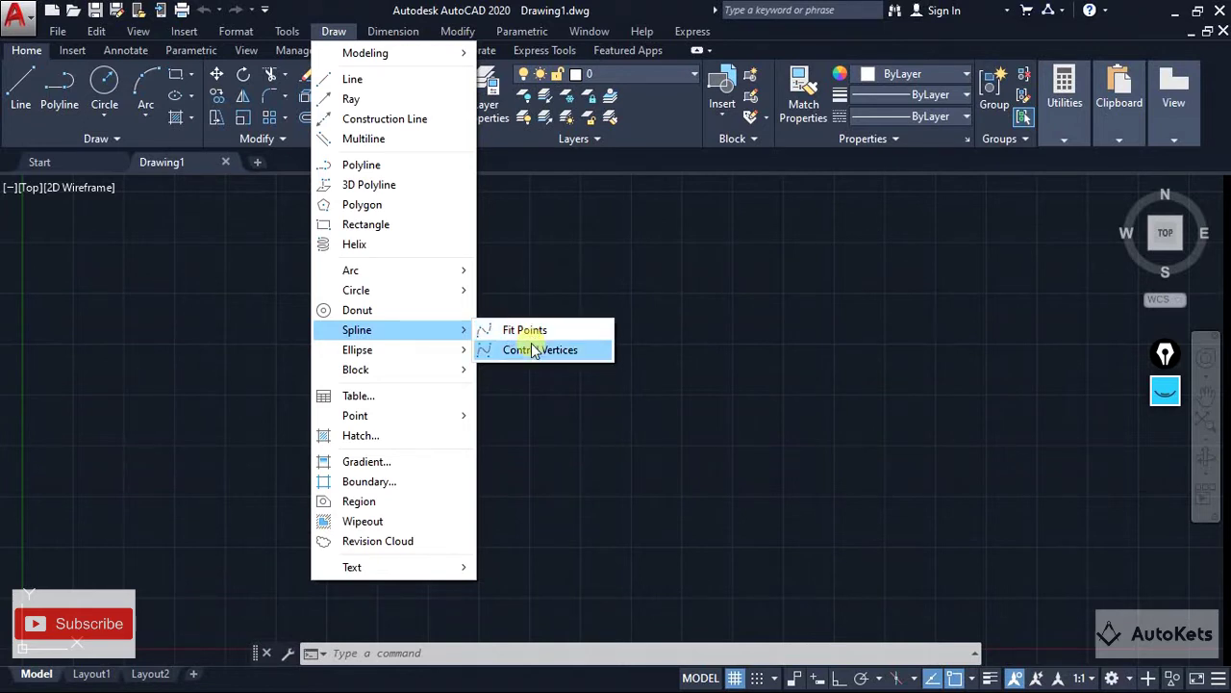
pyautogui.click(457, 653)
pyautogui.write('spline')
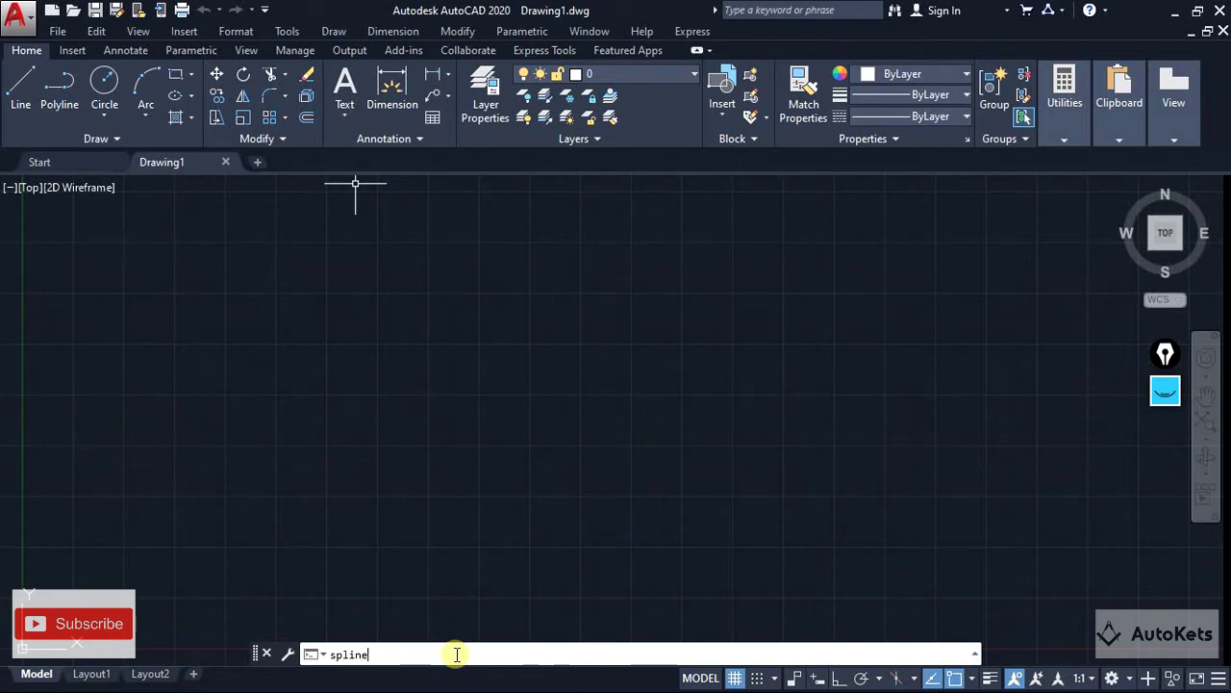
pyautogui.press('Return')
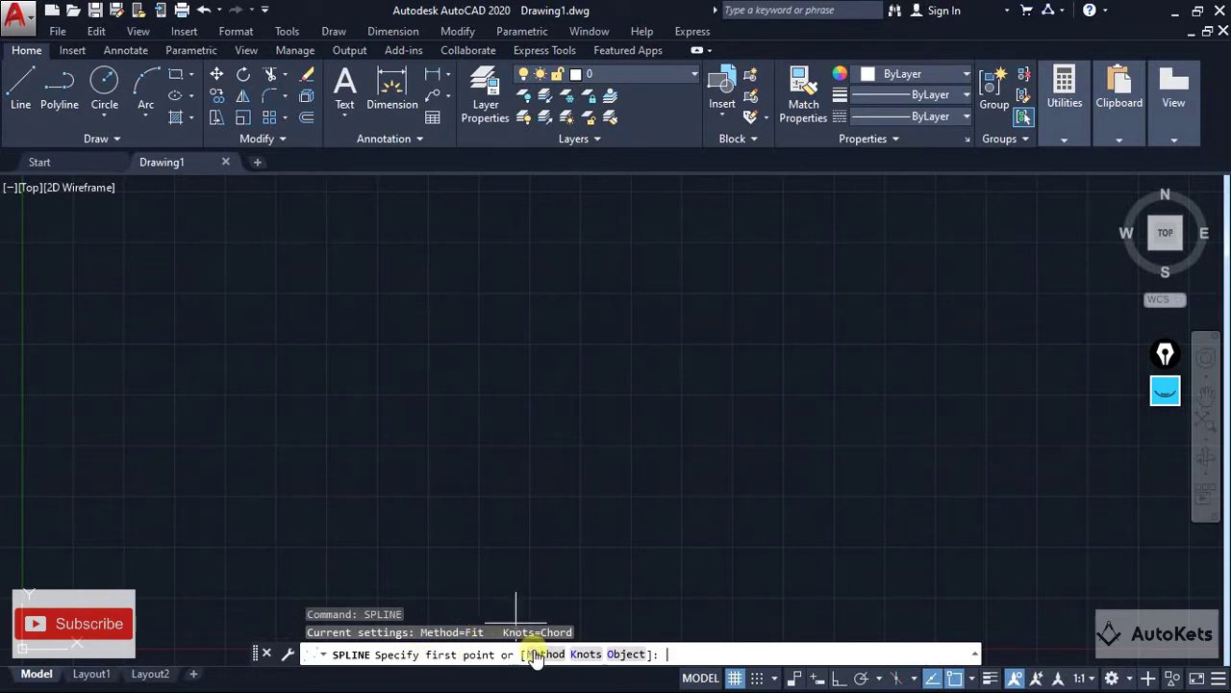
pyautogui.write('M')
pyautogui.press('Return')
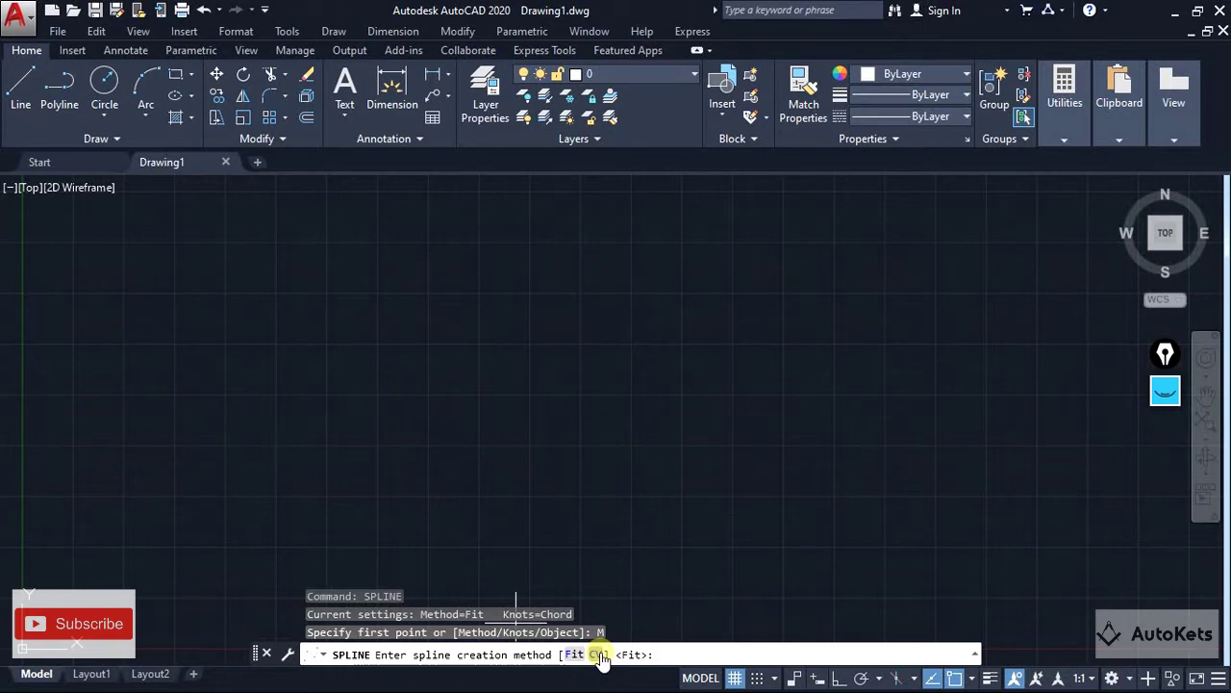
pyautogui.press('Escape')
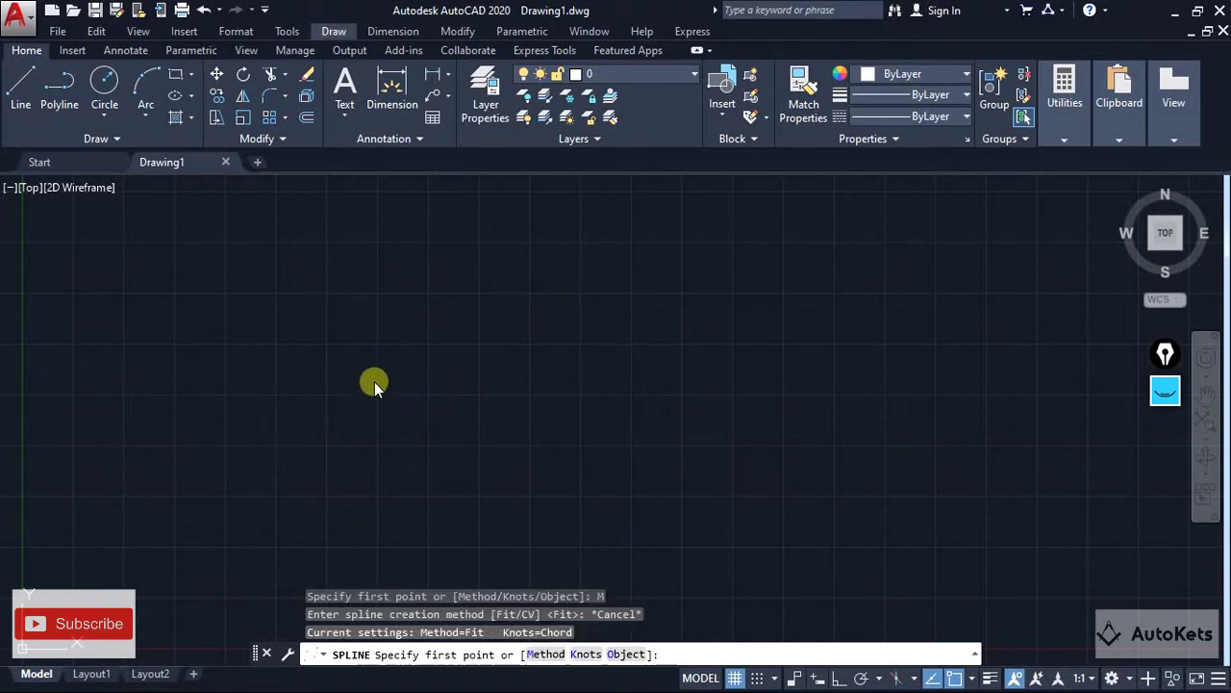
# Draw an open, wavy loop-shaped spline through 11 points with the Fit Points method, leaving a small gap between its ends.
pyautogui.click(344, 33)
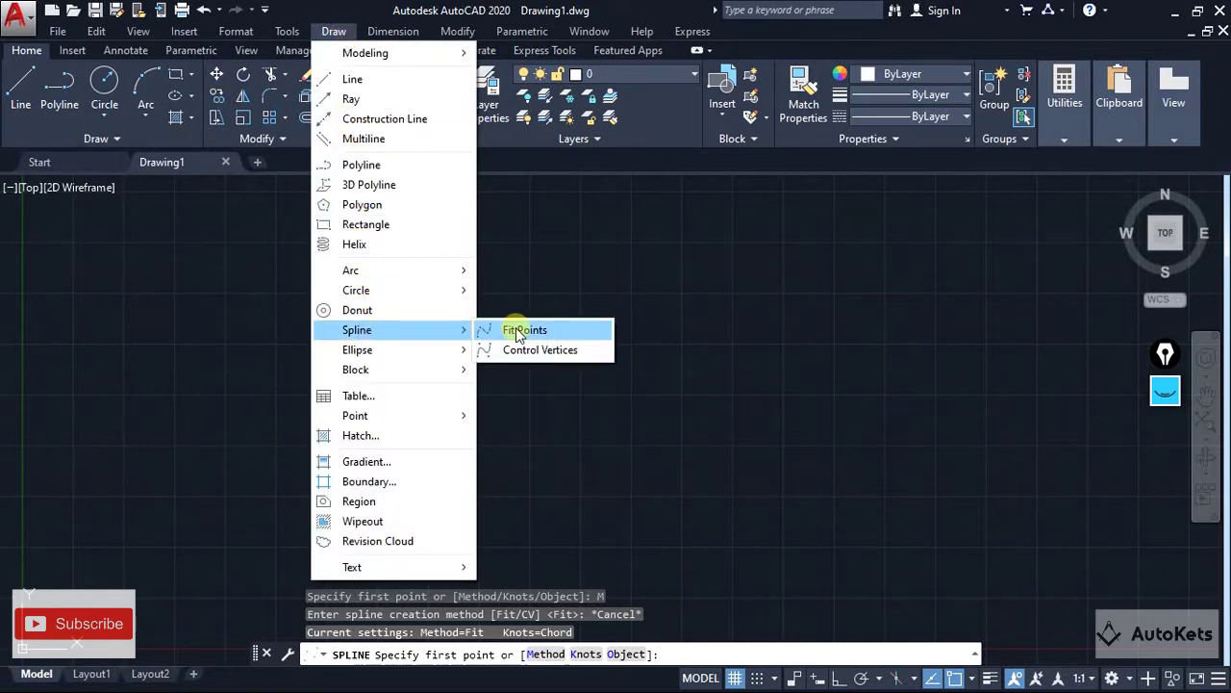
pyautogui.click(517, 332)
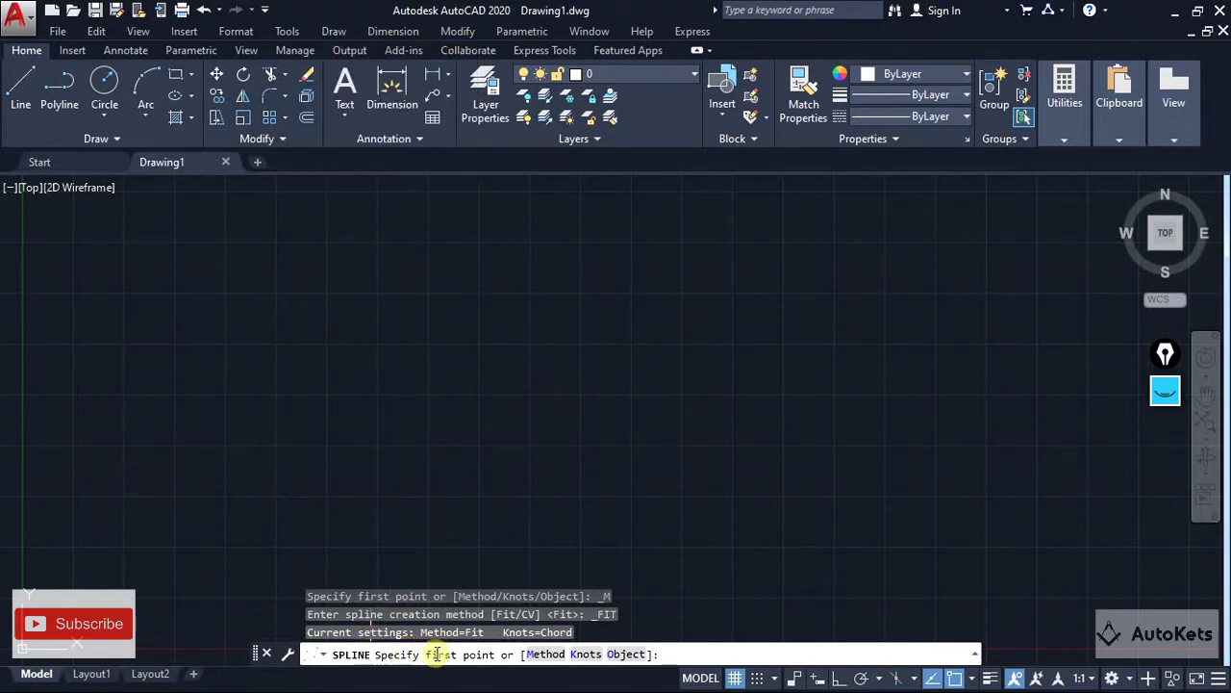
pyautogui.click(310, 446)
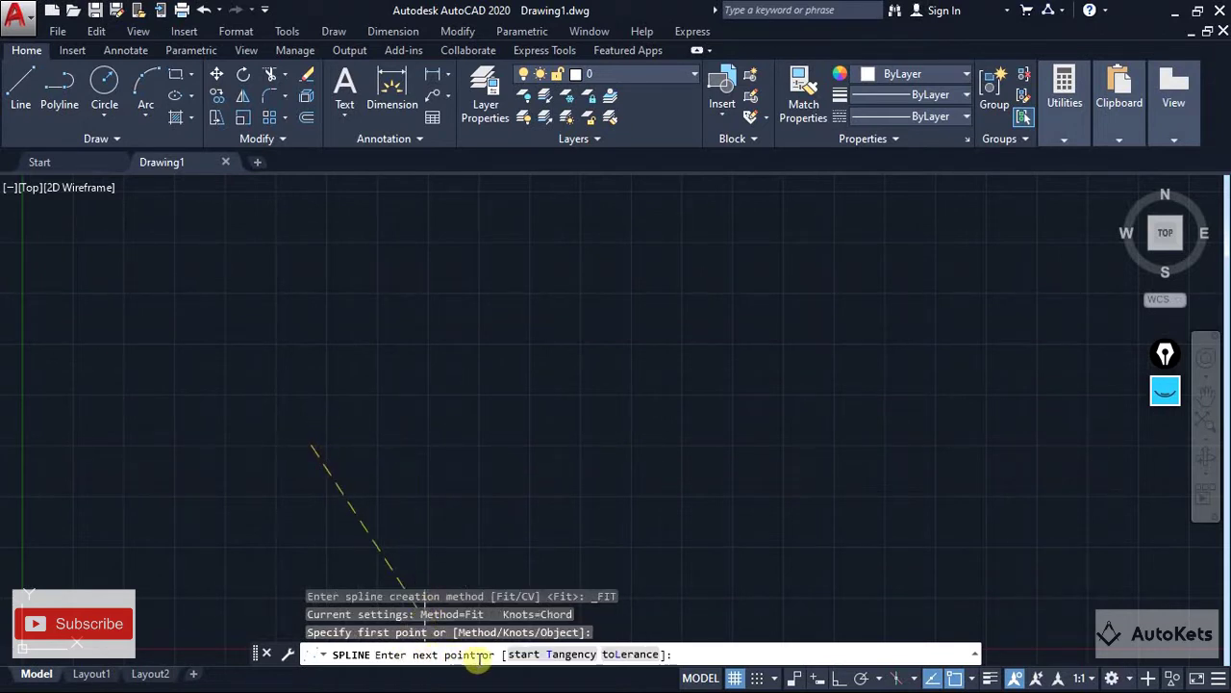
pyautogui.click(488, 322)
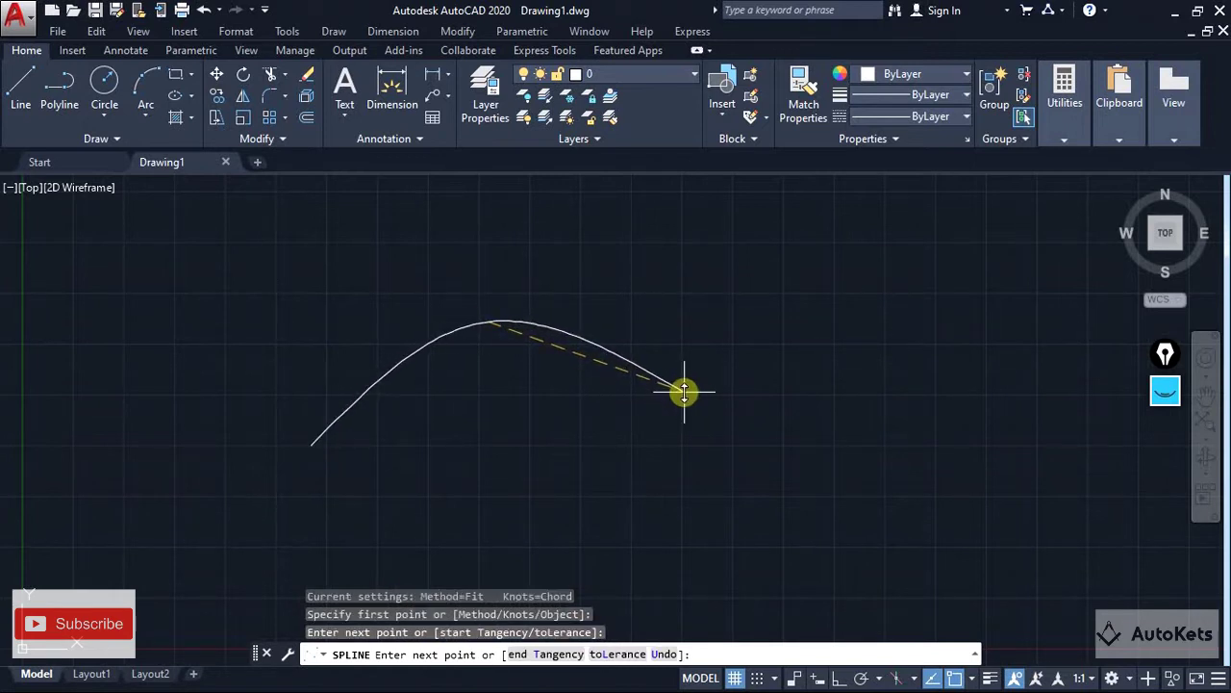
pyautogui.click(608, 417)
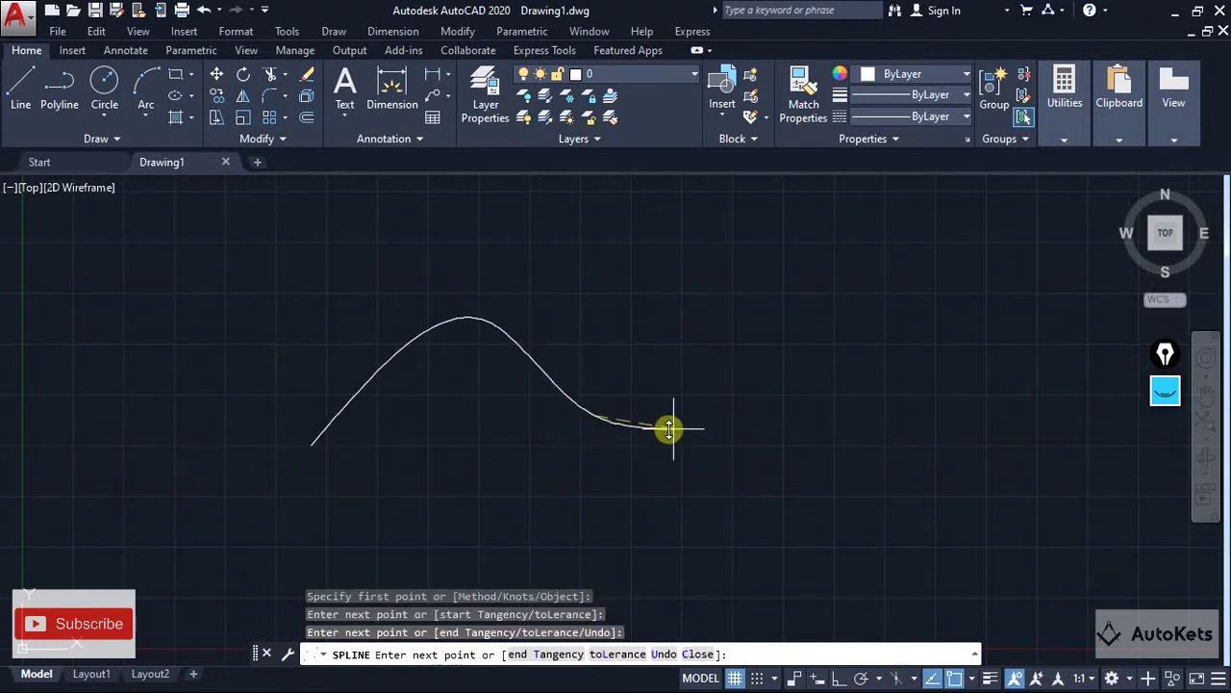
pyautogui.click(780, 324)
pyautogui.click(918, 332)
pyautogui.click(932, 462)
pyautogui.click(800, 516)
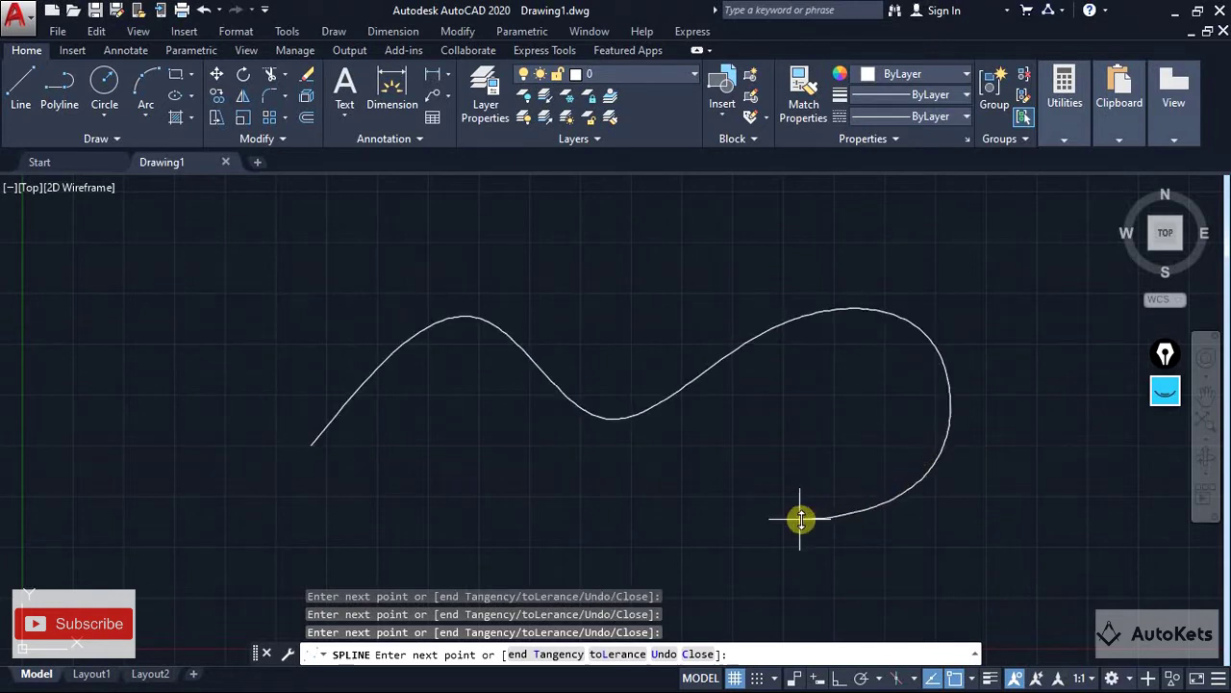
pyautogui.click(649, 497)
pyautogui.click(487, 517)
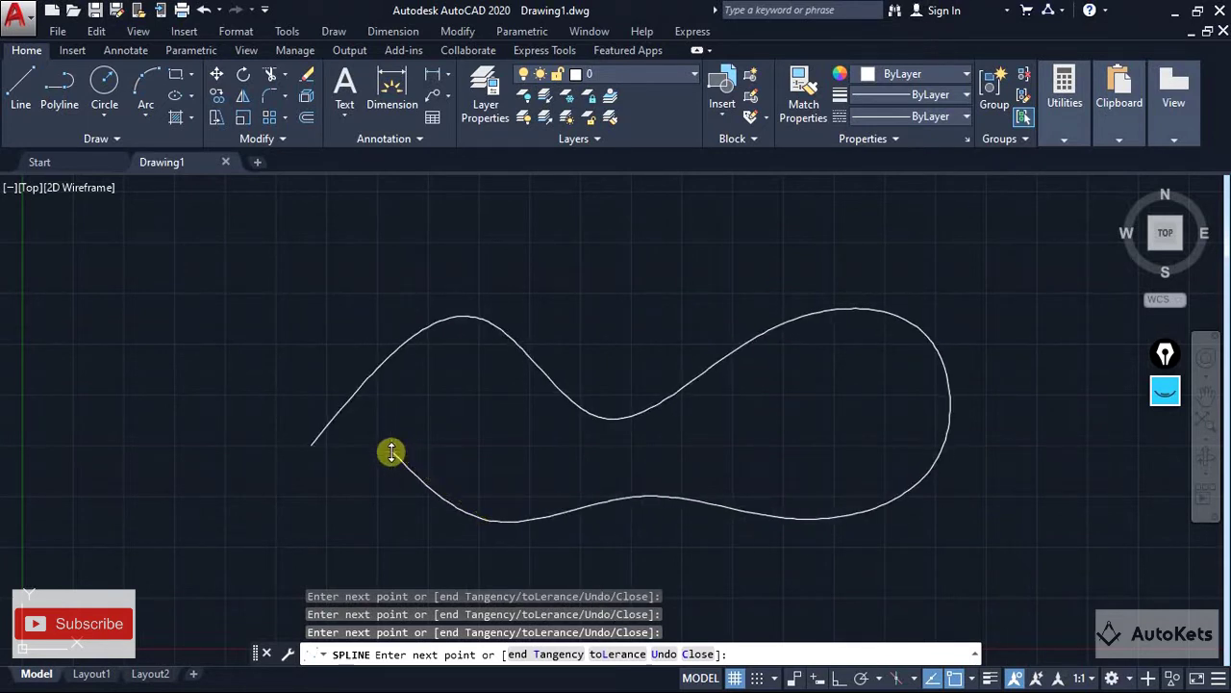
pyautogui.click(392, 449)
pyautogui.click(268, 514)
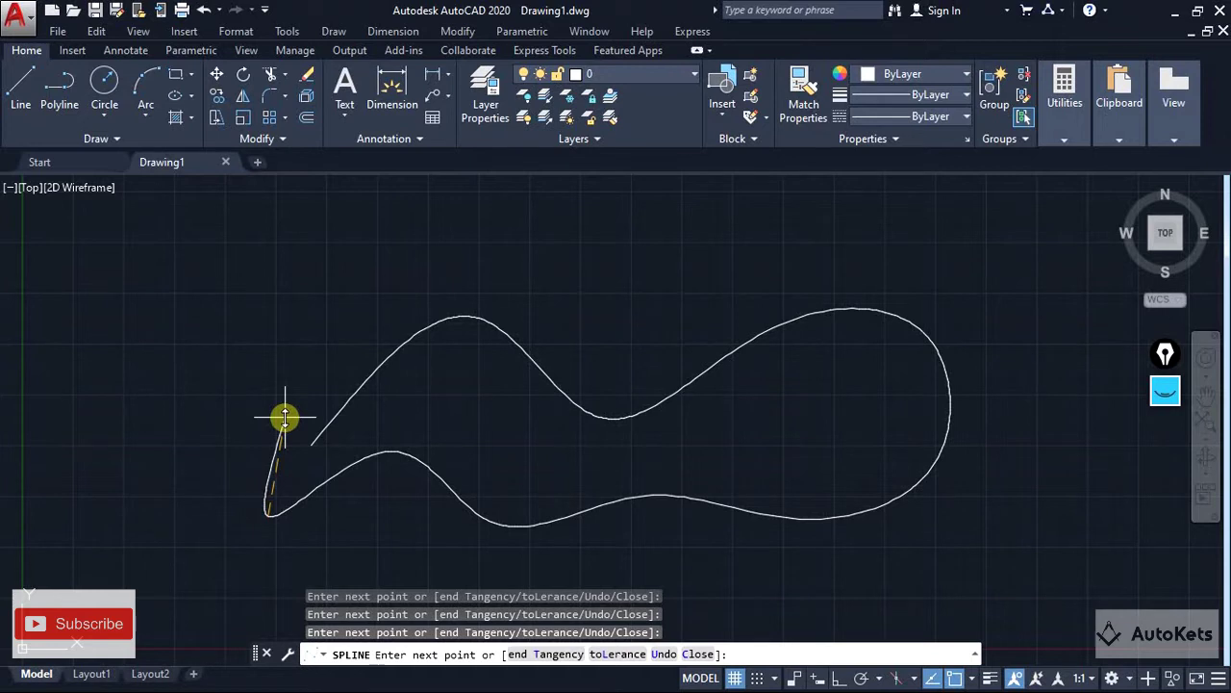
pyautogui.click(285, 416)
pyautogui.press('Return')
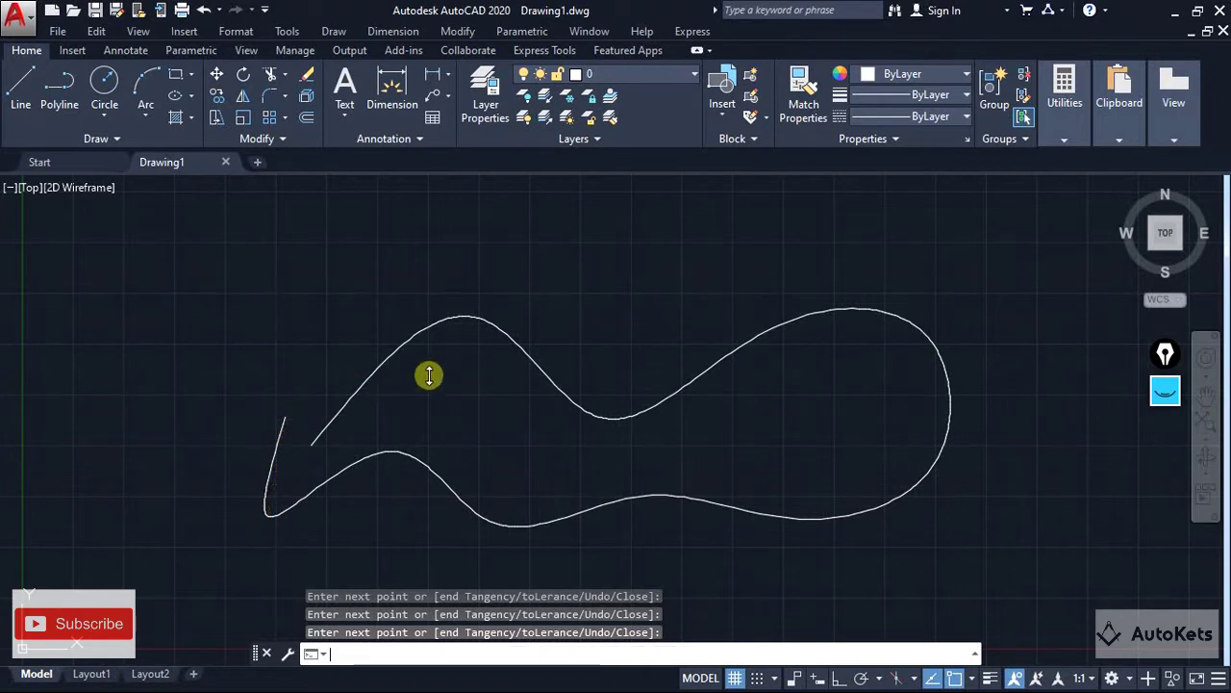
# Select the spline and stretch the first fit point on top of its right-hand lobe up and to the right.
pyautogui.scroll(-2, 489, 413)
pyautogui.moveTo(610, 412); pyautogui.dragTo(640, 341, button='middle')
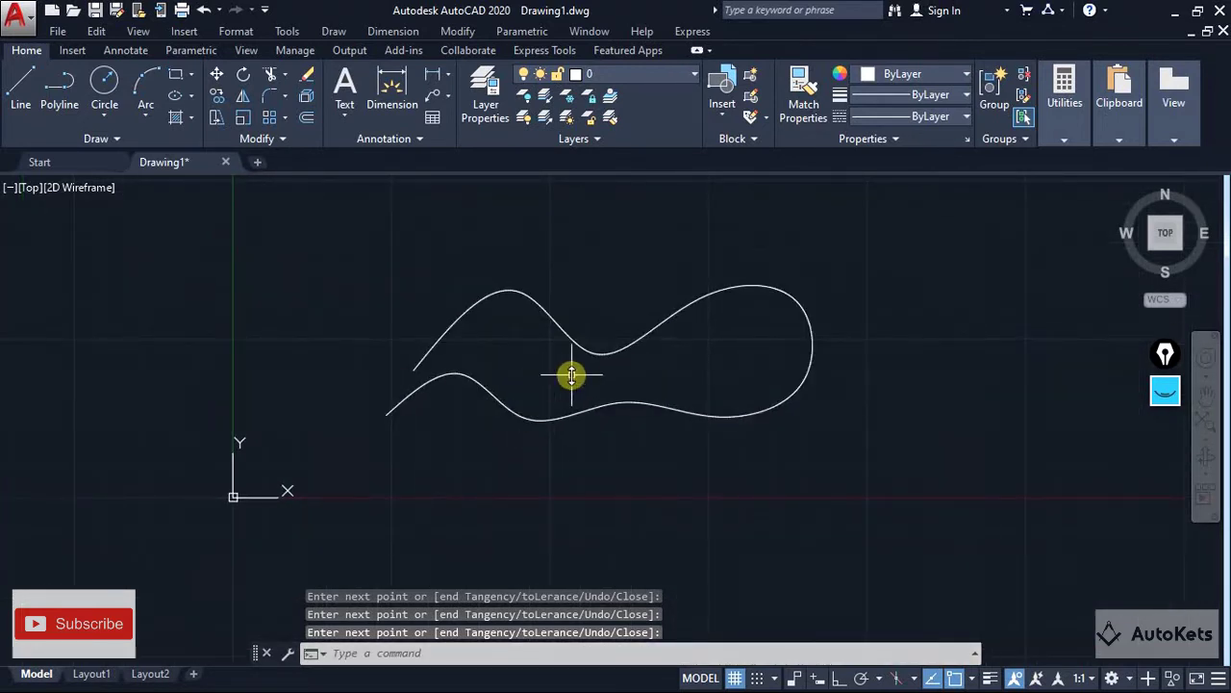
pyautogui.scroll(2, 571, 375)
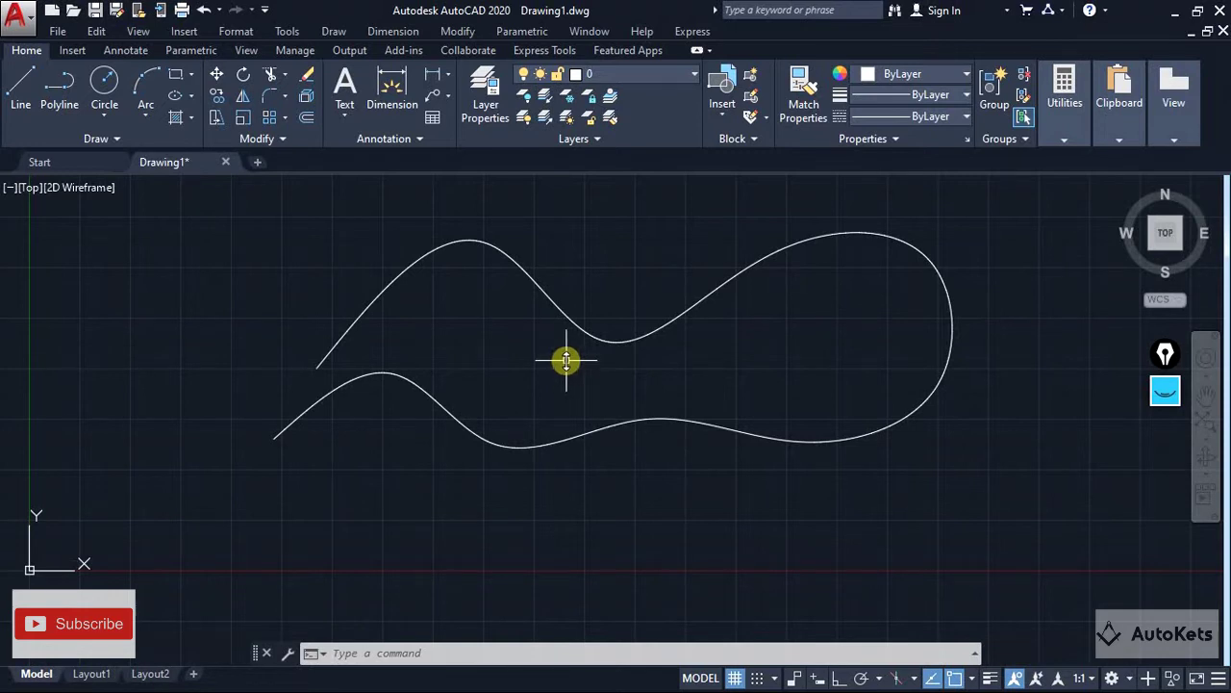
pyautogui.click(550, 299)
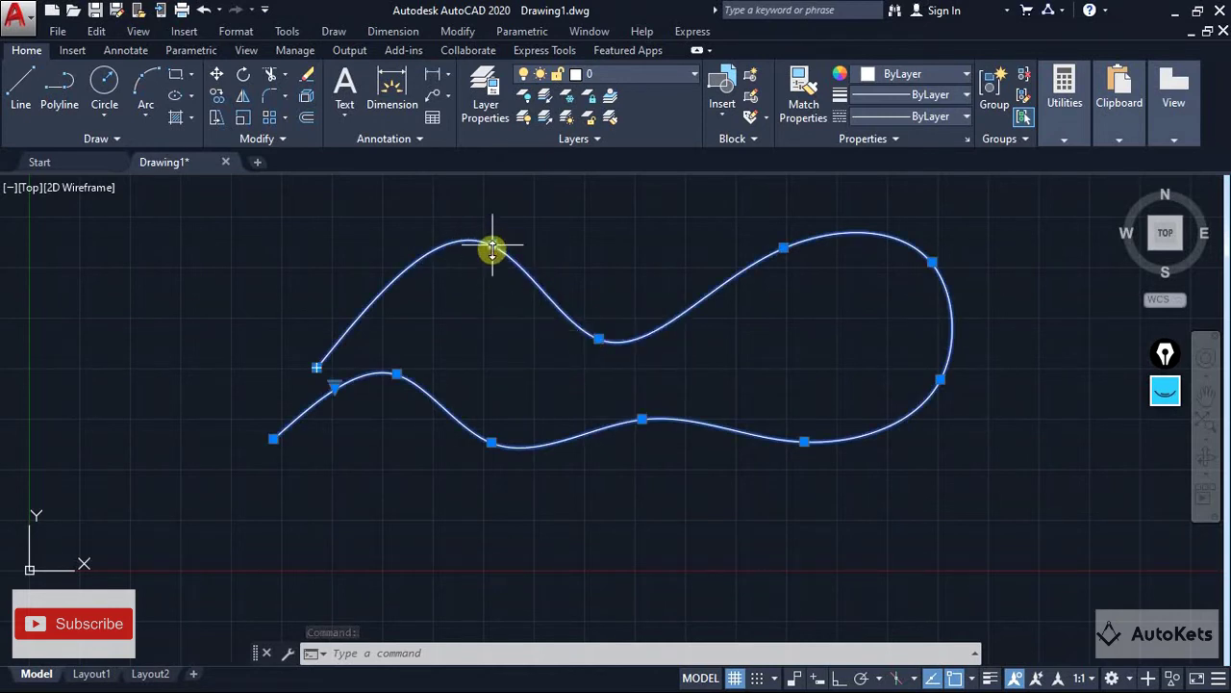
pyautogui.moveTo(596, 338)
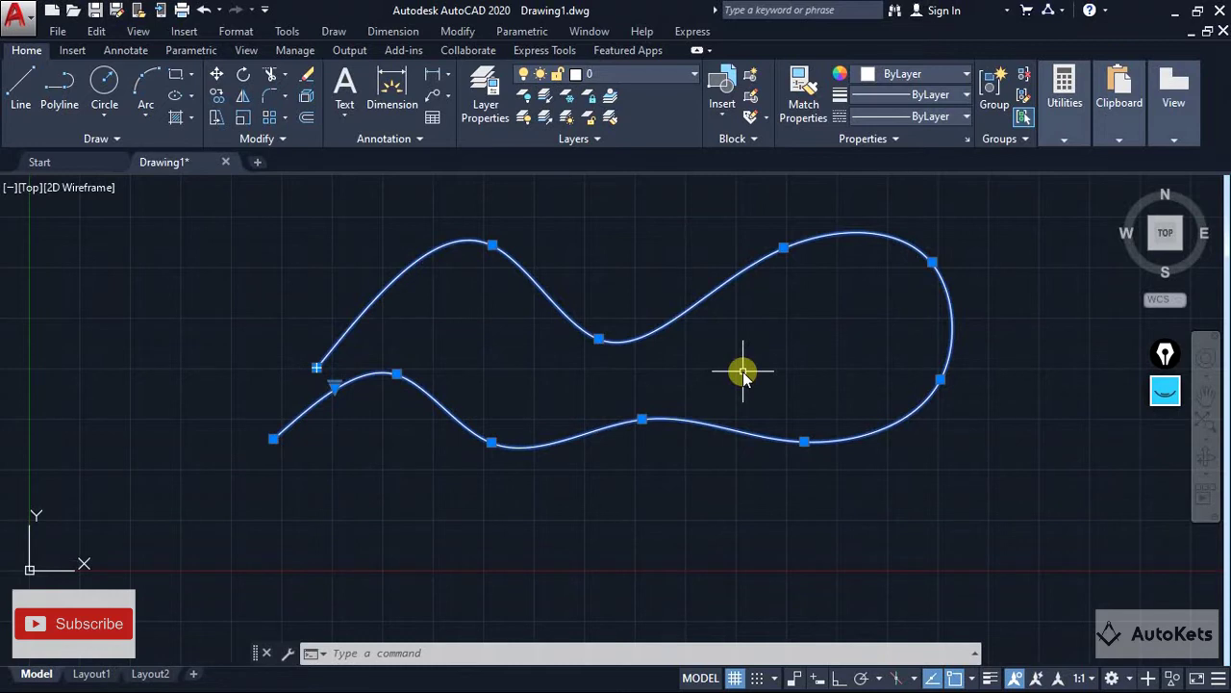
pyautogui.scroll(-2, 744, 373)
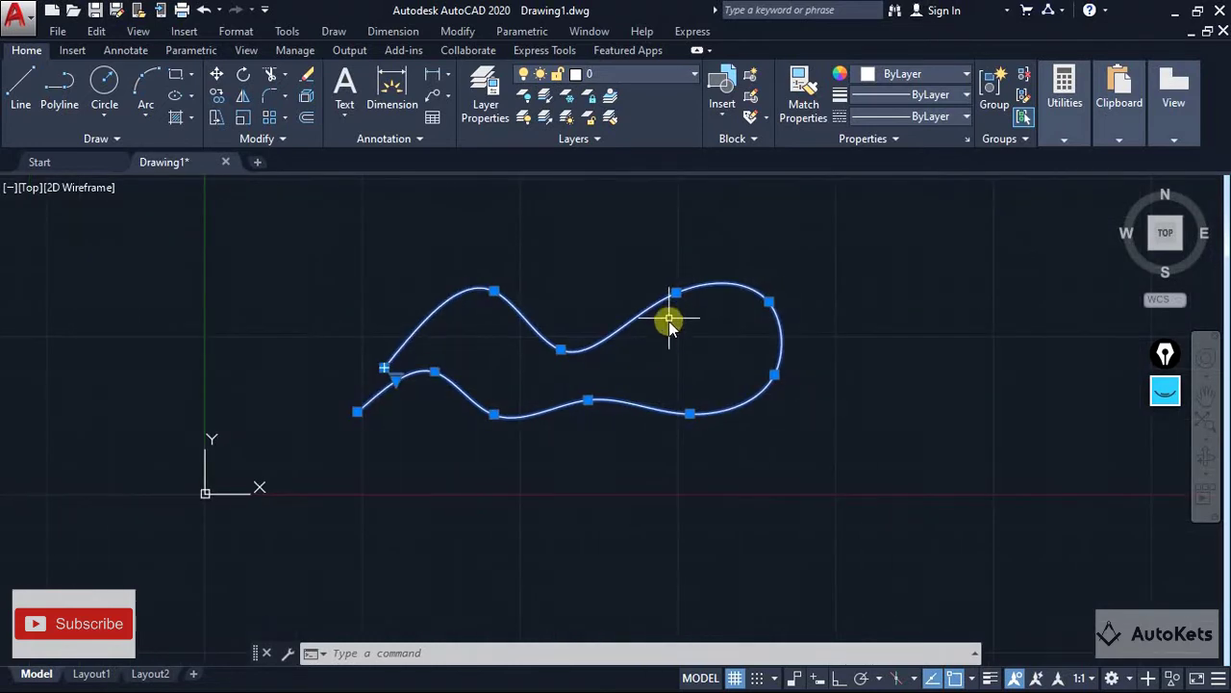
pyautogui.click(677, 291)
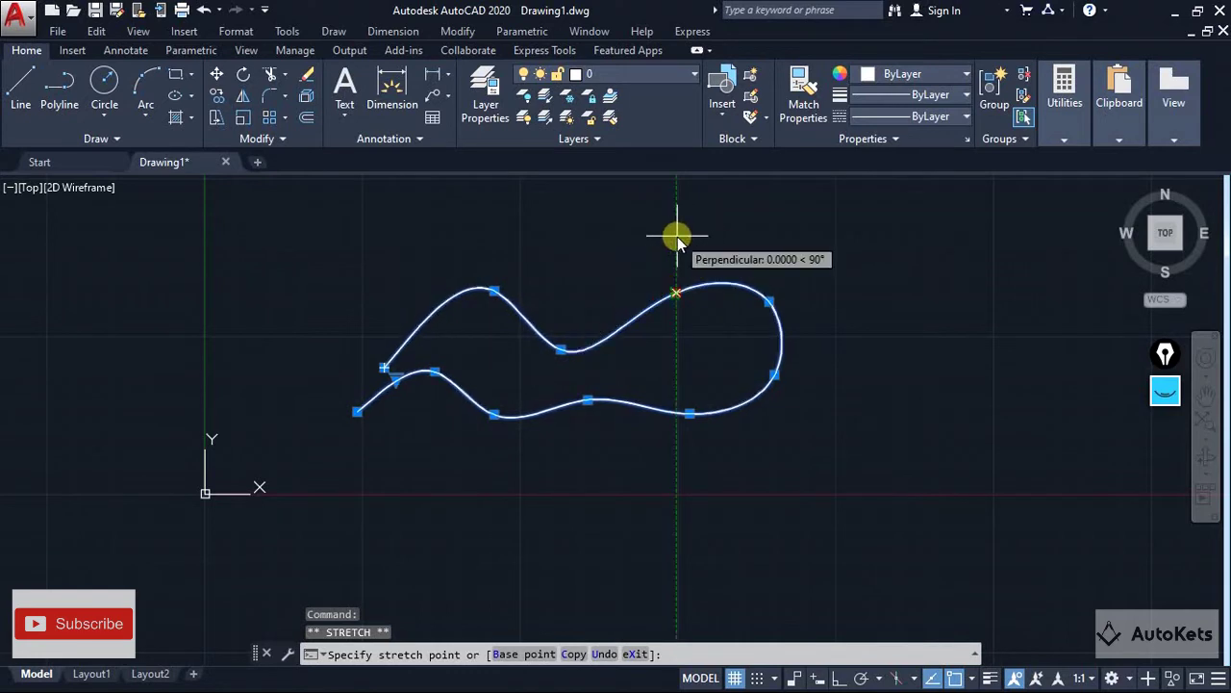
pyautogui.click(733, 252)
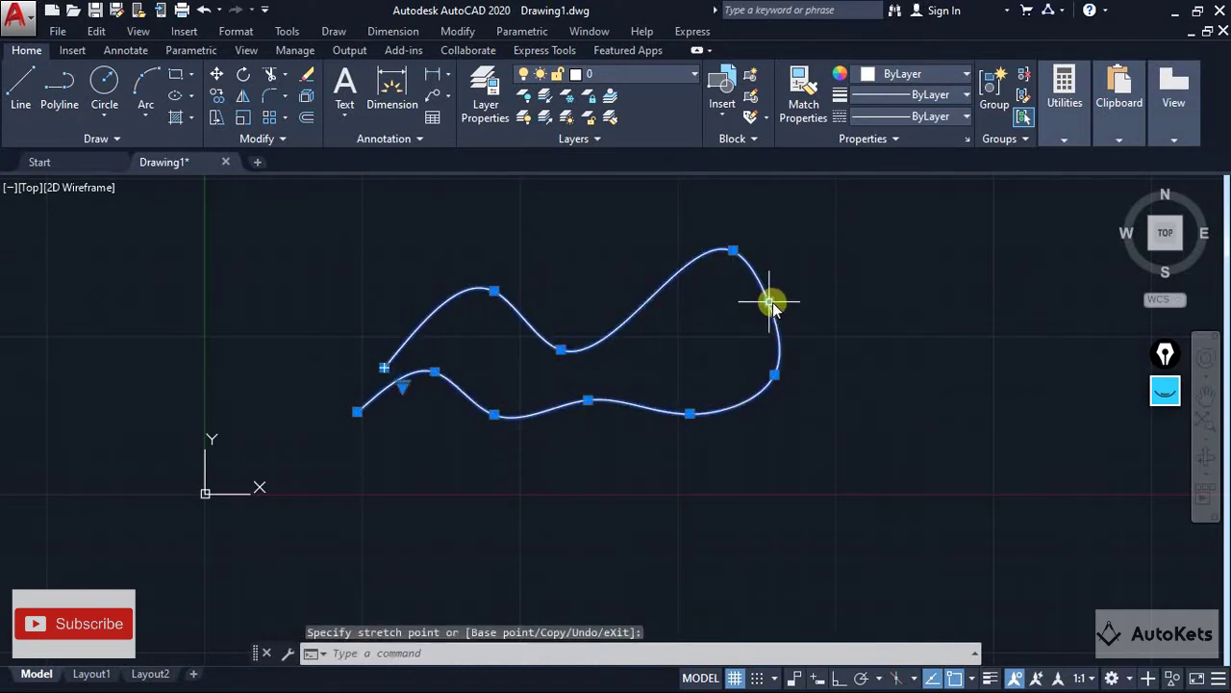
# Stretch the two fit points at the spline's right end outward to widen the lobe, and clear the selection.
pyautogui.click(770, 302)
pyautogui.click(835, 285)
pyautogui.click(776, 376)
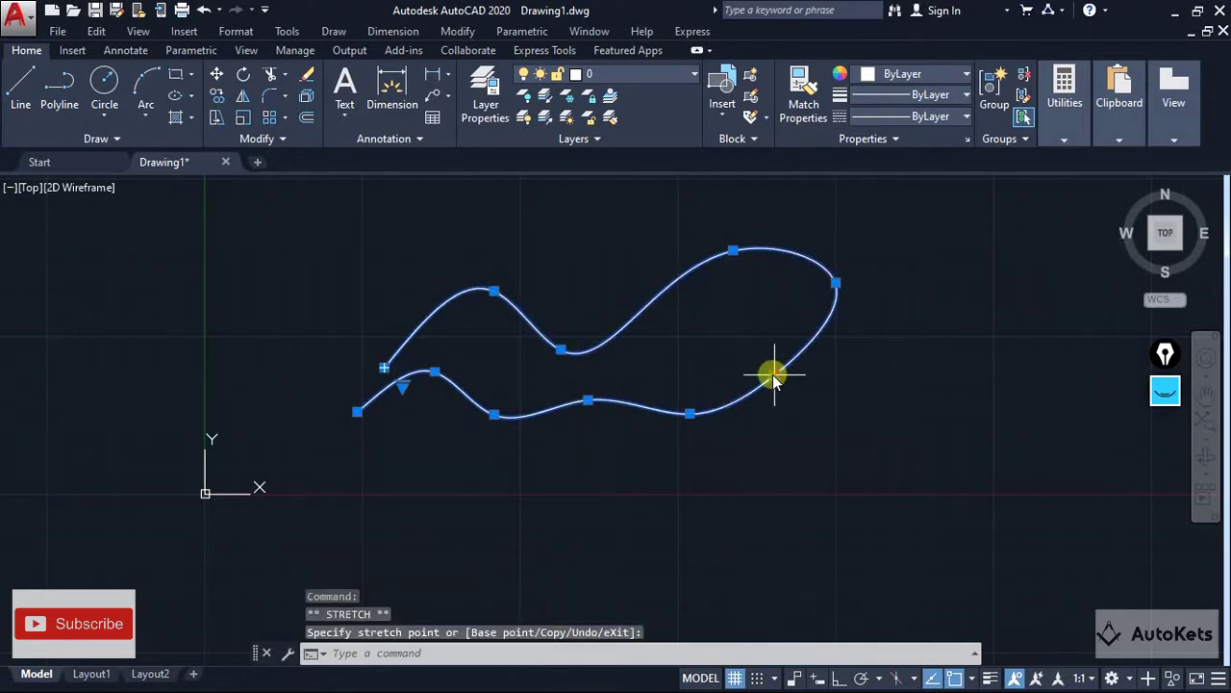
pyautogui.click(842, 416)
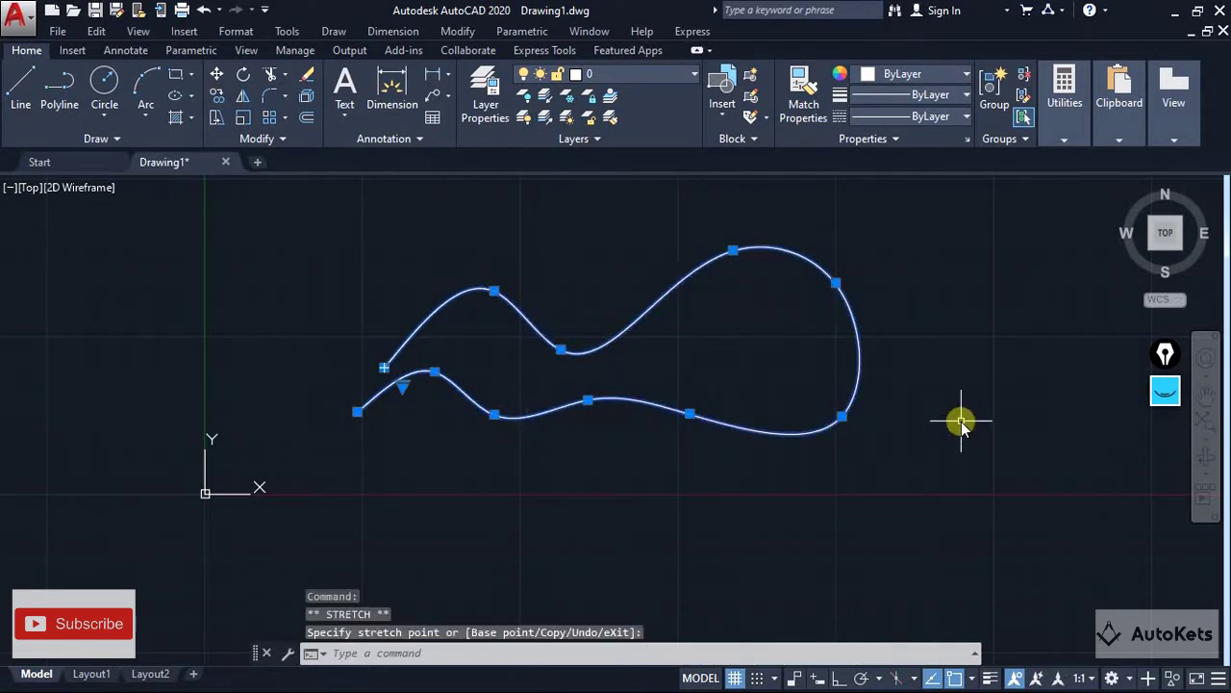
pyautogui.press('Escape')
pyautogui.press('Escape')
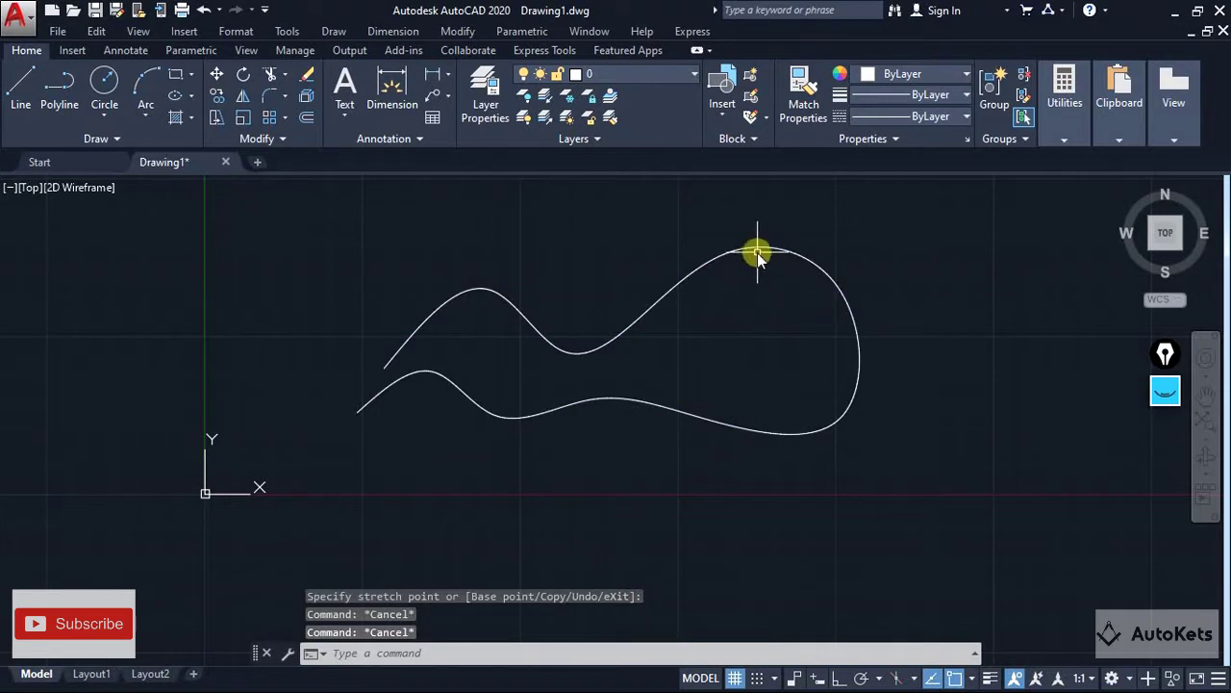
# Select the wavy spline and use Stretch Fit Point to move the fit point on top of its wide lobe down and to the left.
pyautogui.click(755, 254)
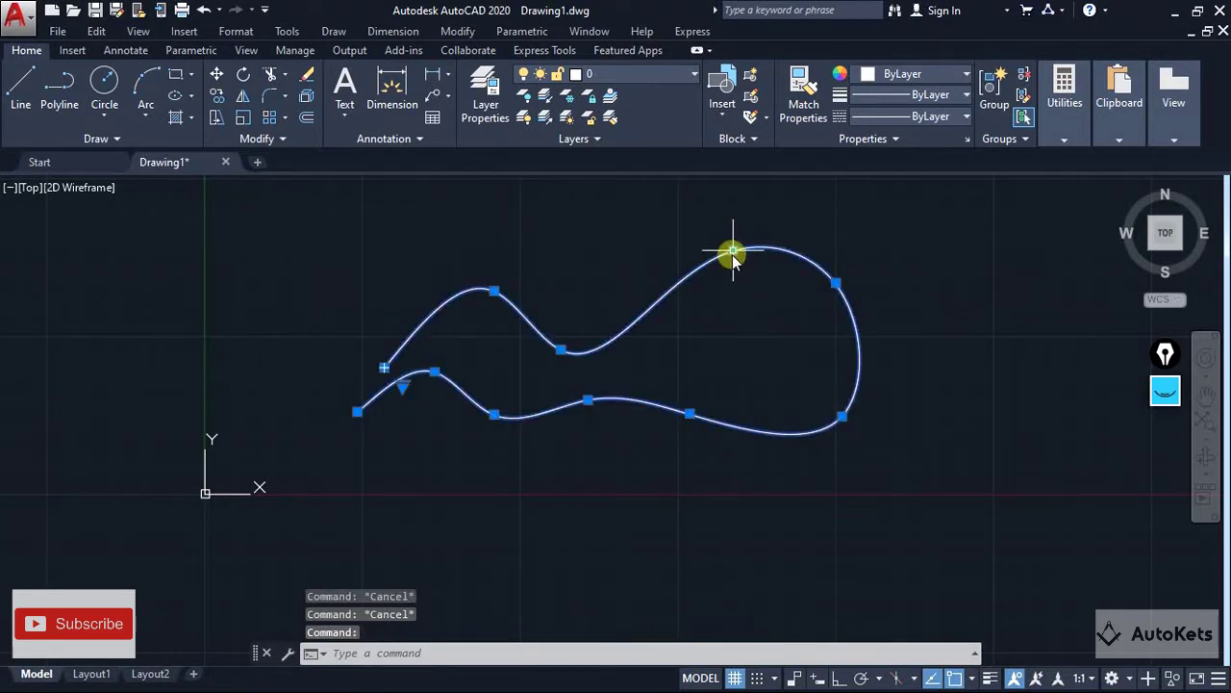
pyautogui.moveTo(733, 251)
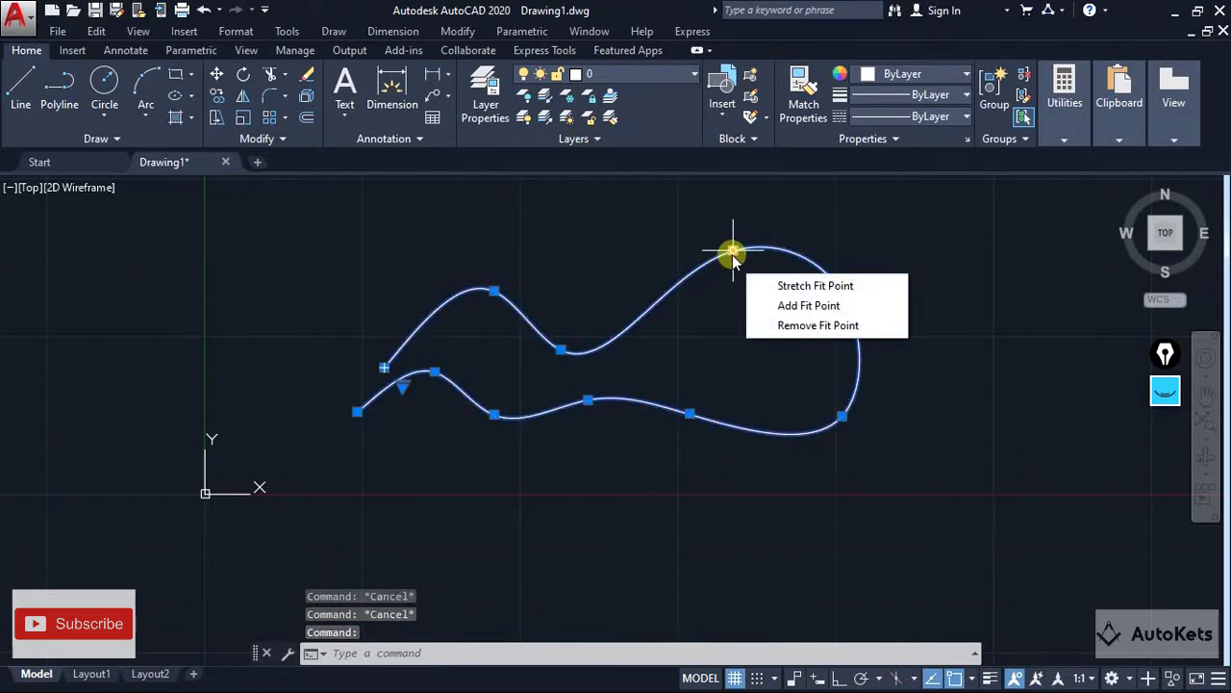
pyautogui.click(795, 285)
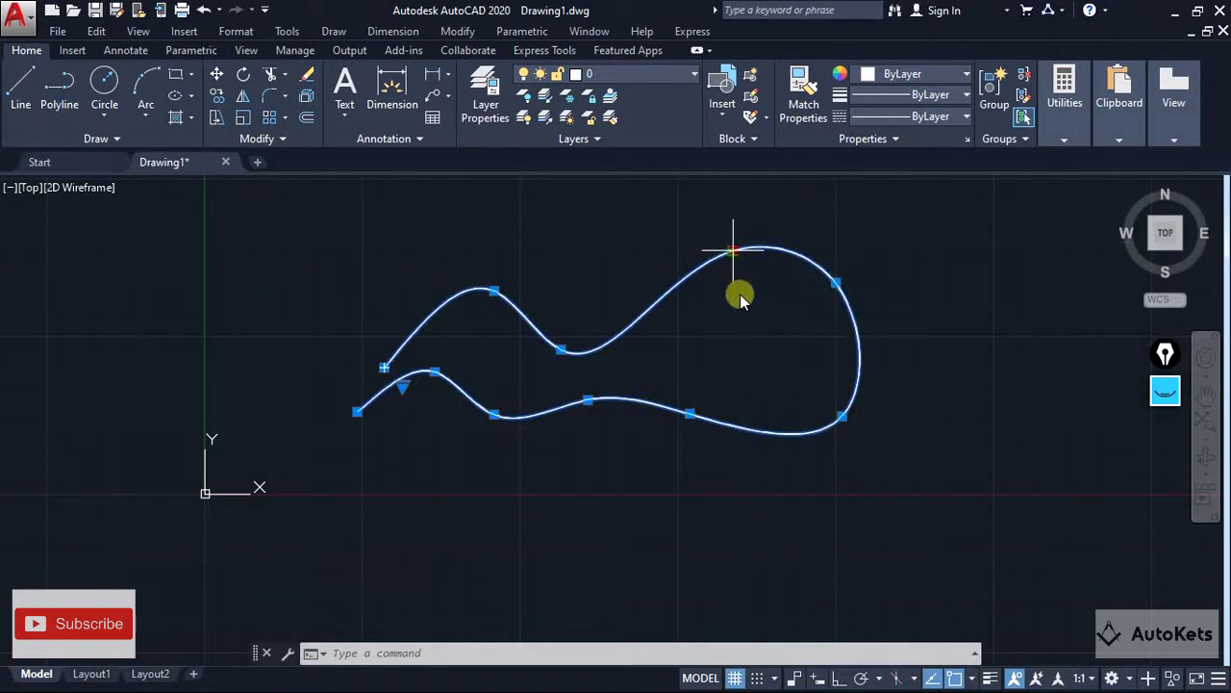
pyautogui.click(696, 314)
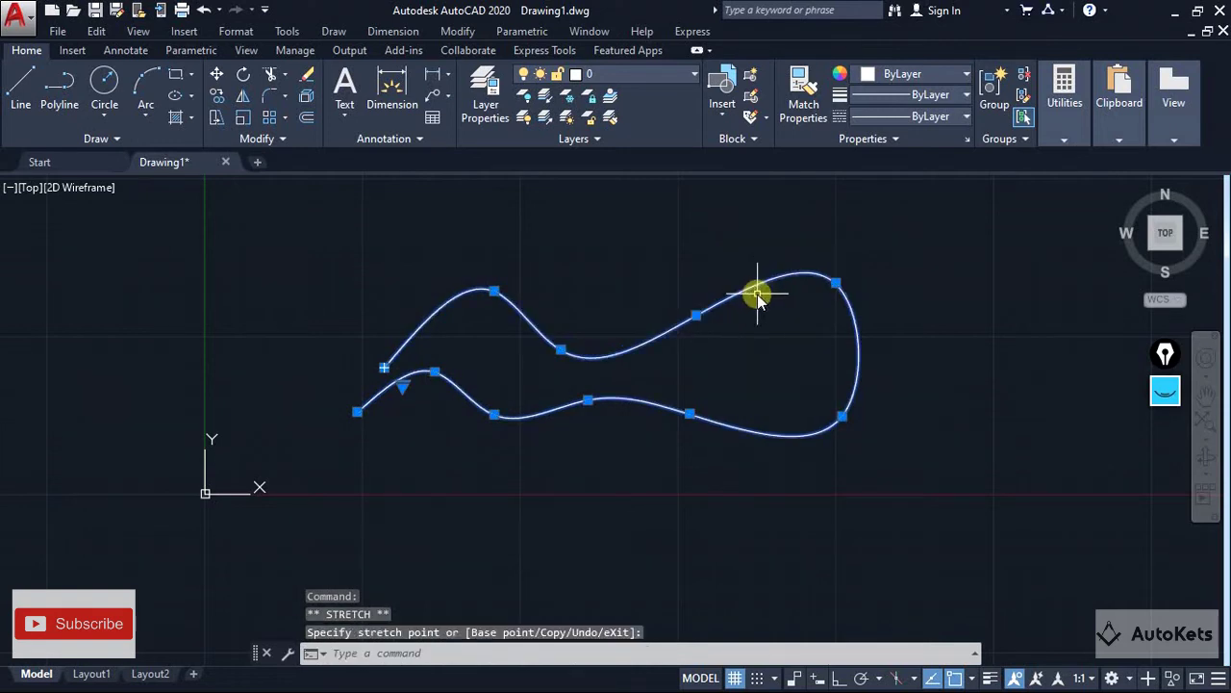
# Add a fit point between the two upper fit points of the wide lobe, stretch it down in line with them, and clear the selection.
pyautogui.moveTo(696, 316)
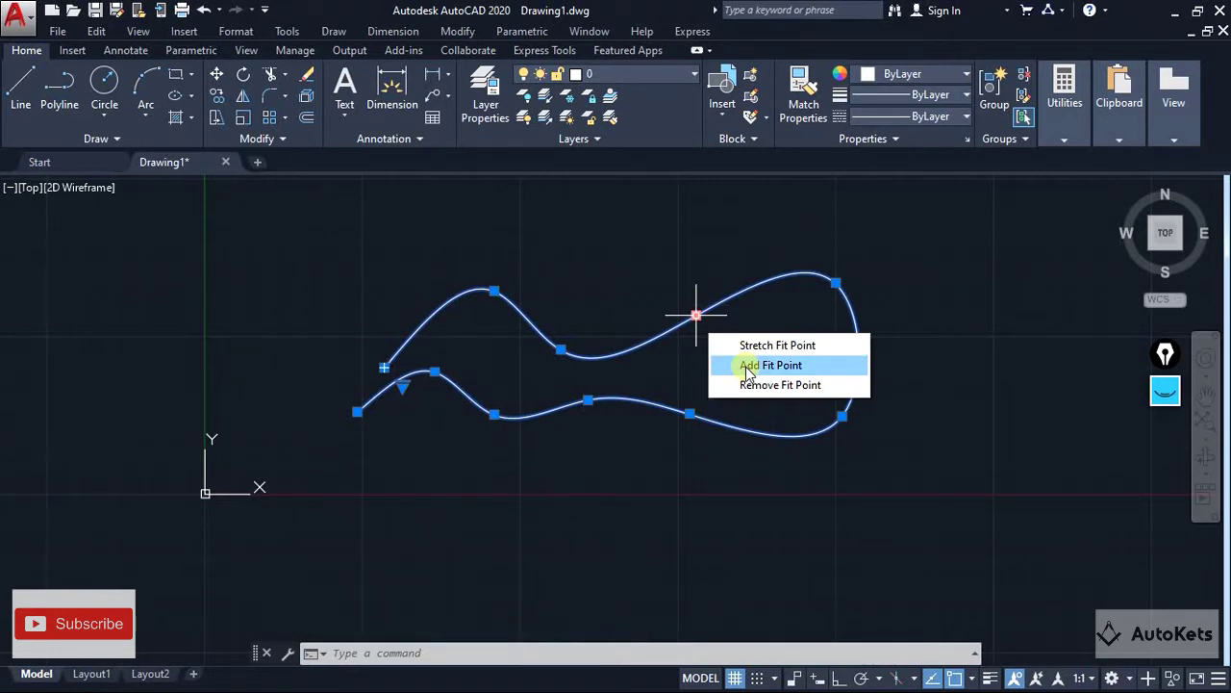
pyautogui.click(769, 365)
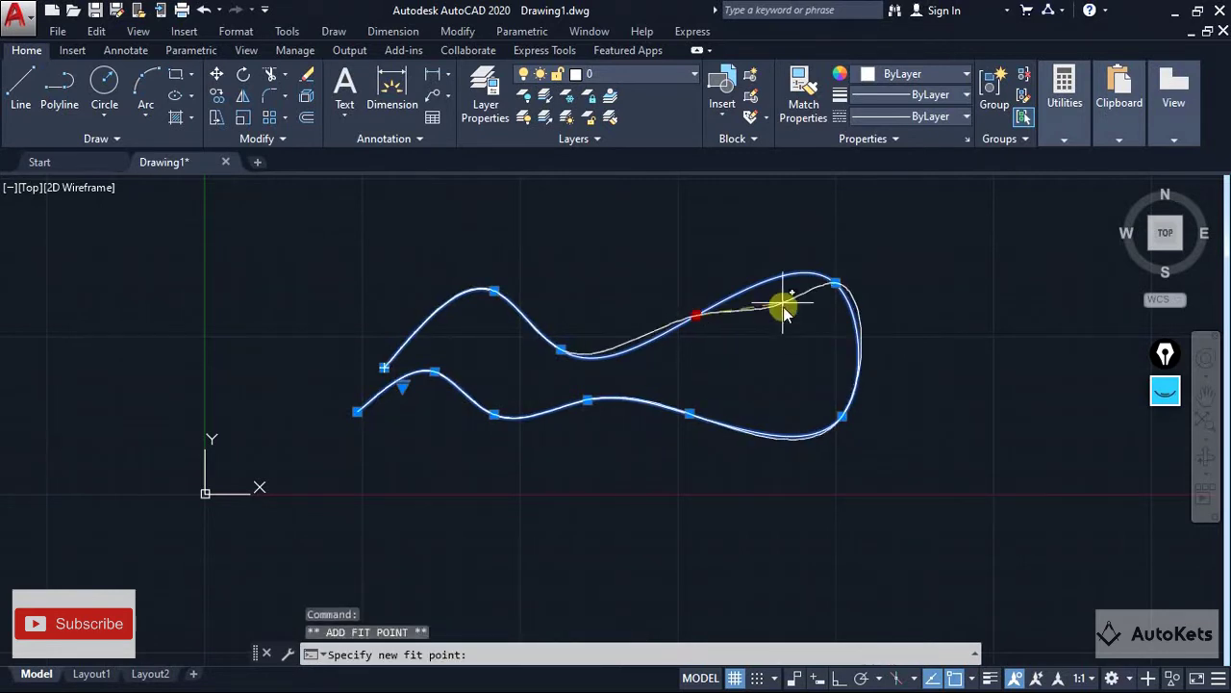
pyautogui.click(749, 242)
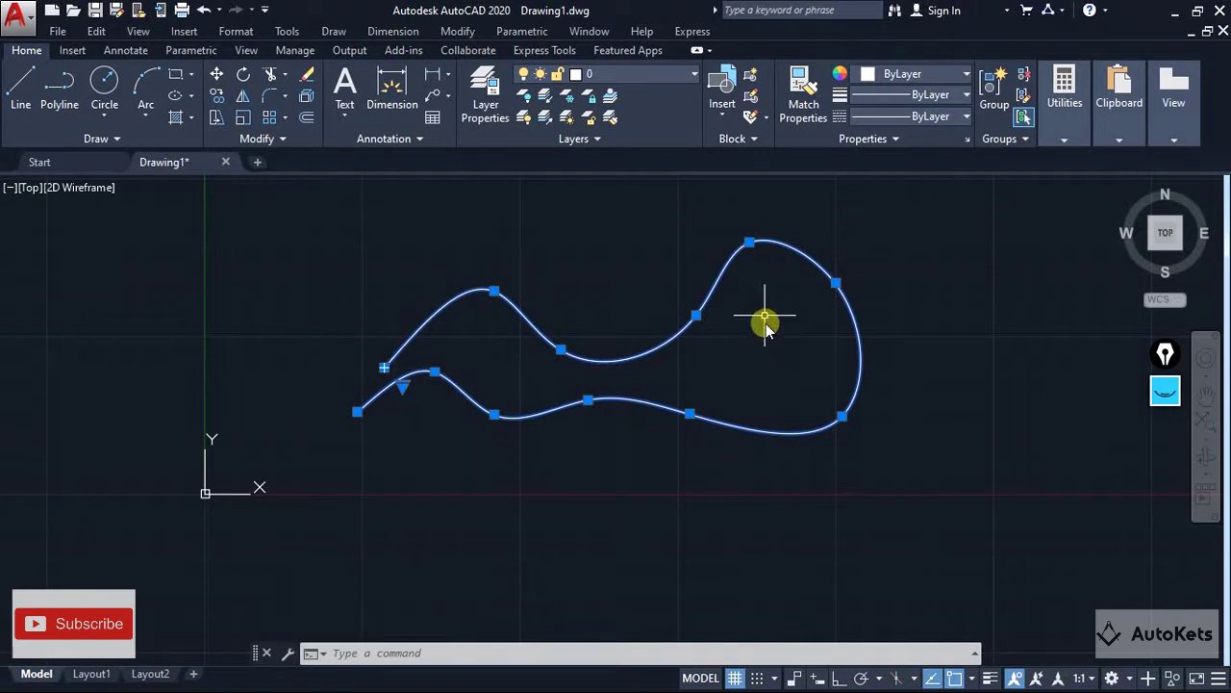
pyautogui.click(749, 242)
pyautogui.click(770, 296)
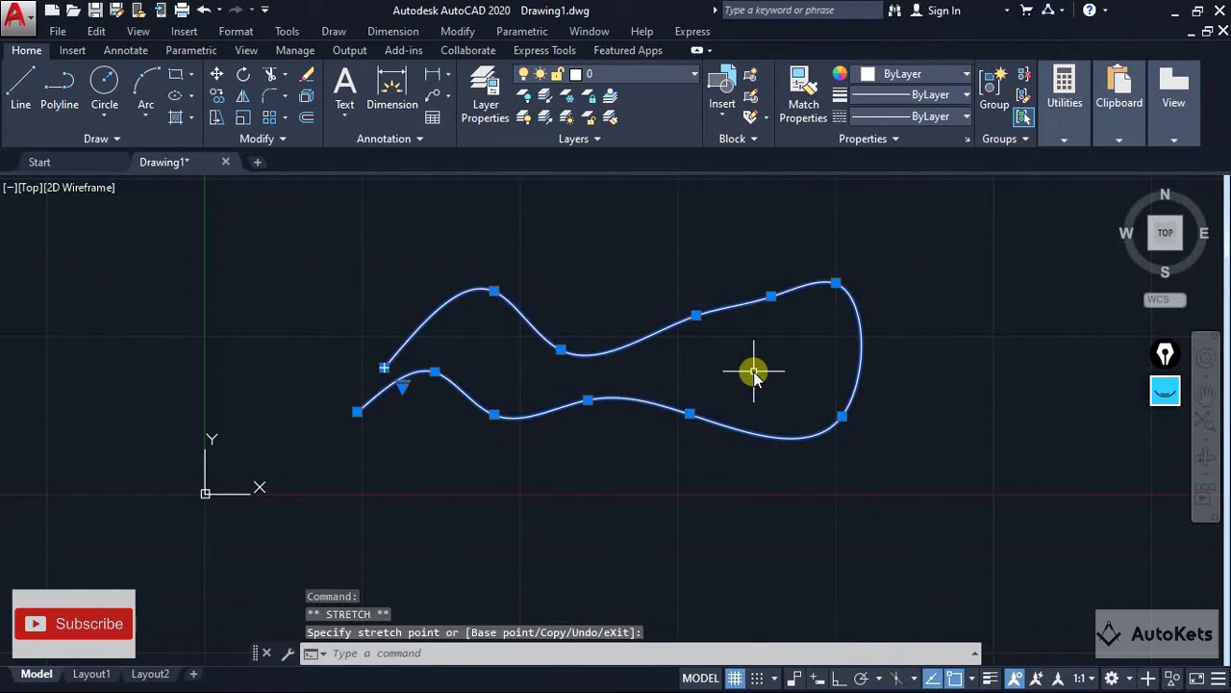
pyautogui.press('Escape')
pyautogui.press('Escape')
# Remove the added fit point between the two upper fit points of the spline's wide lobe and clear the selection.
pyautogui.click(765, 302)
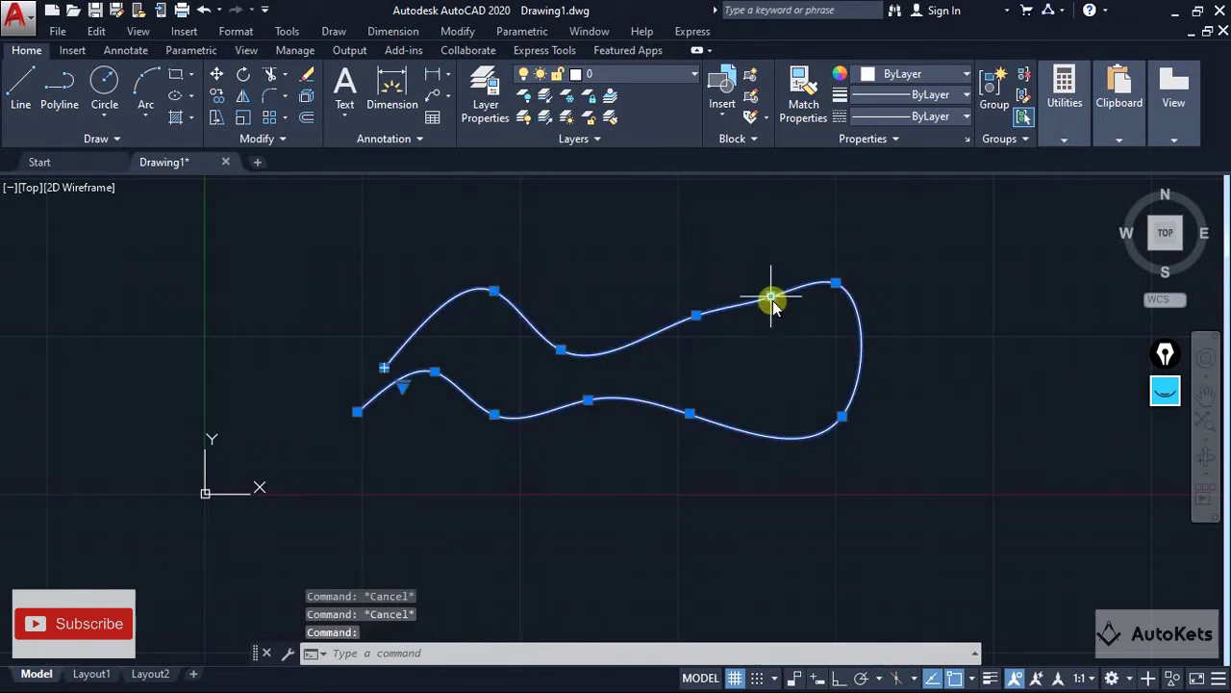
pyautogui.moveTo(774, 304)
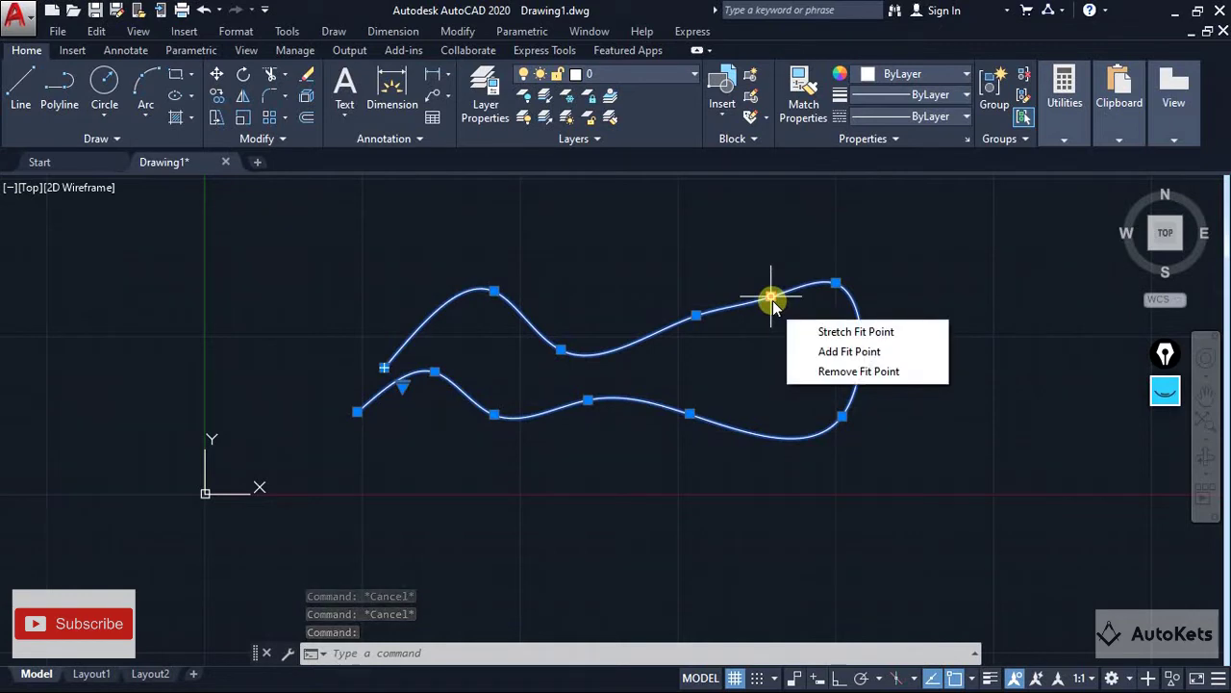
pyautogui.click(856, 372)
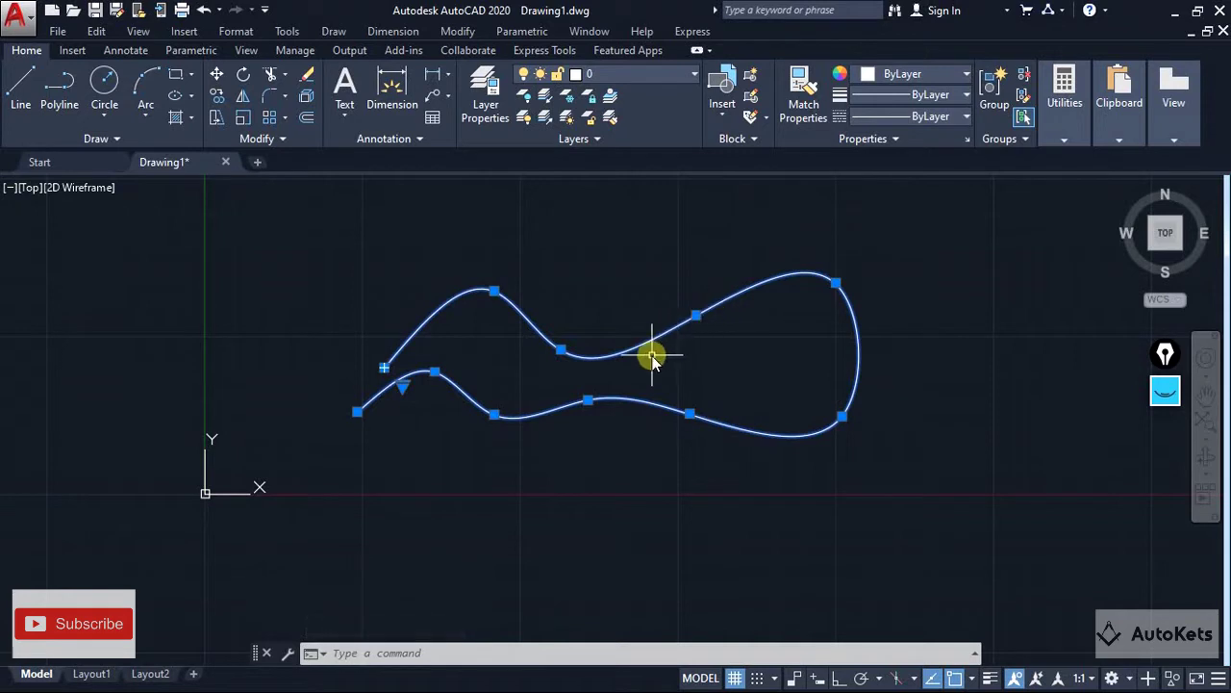
pyautogui.press('Escape')
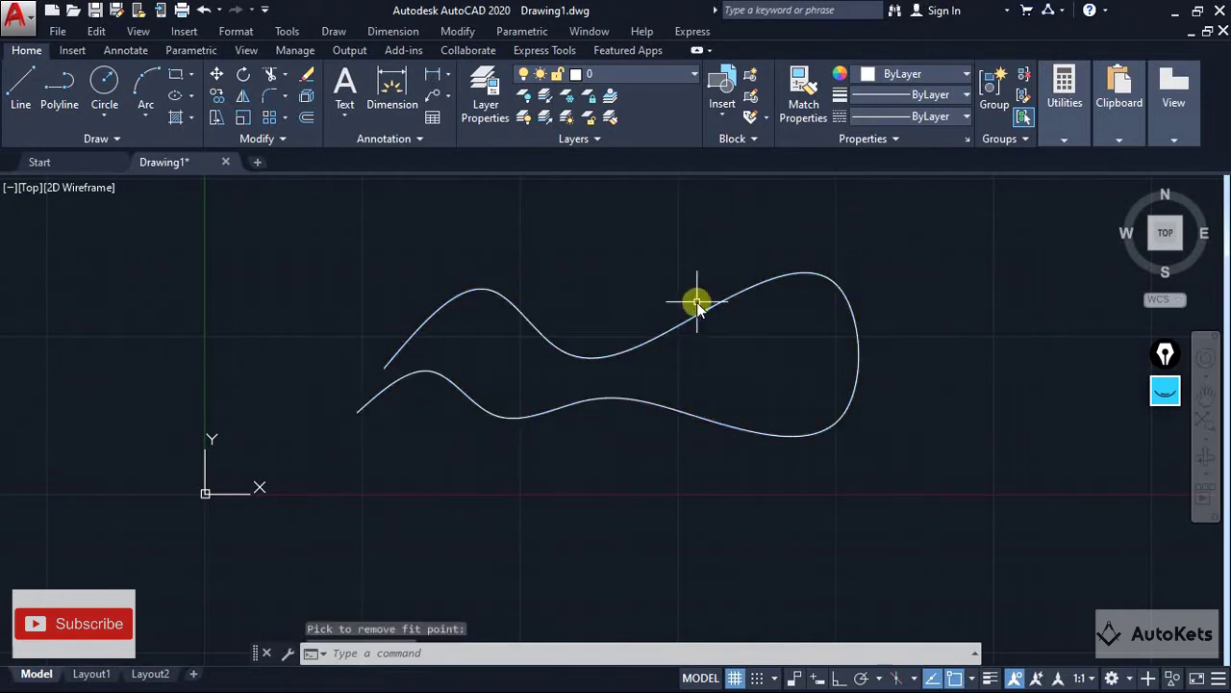
pyautogui.click(333, 31)
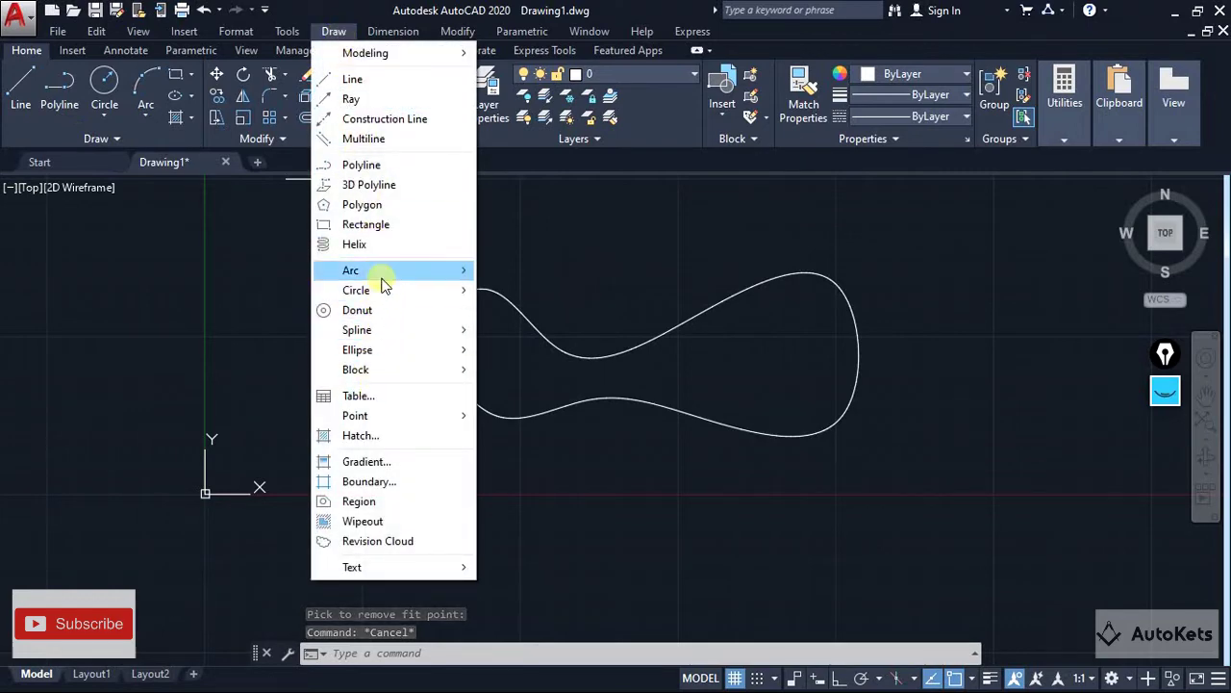
pyautogui.moveTo(385, 329)
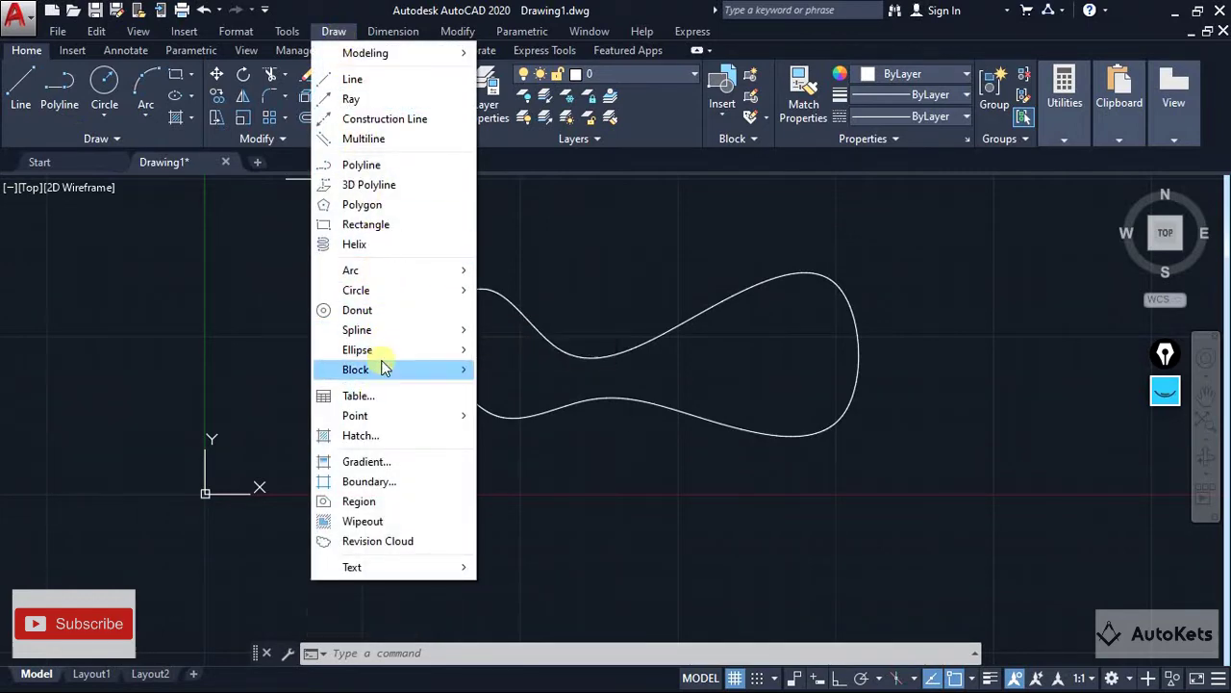
pyautogui.moveTo(371, 291)
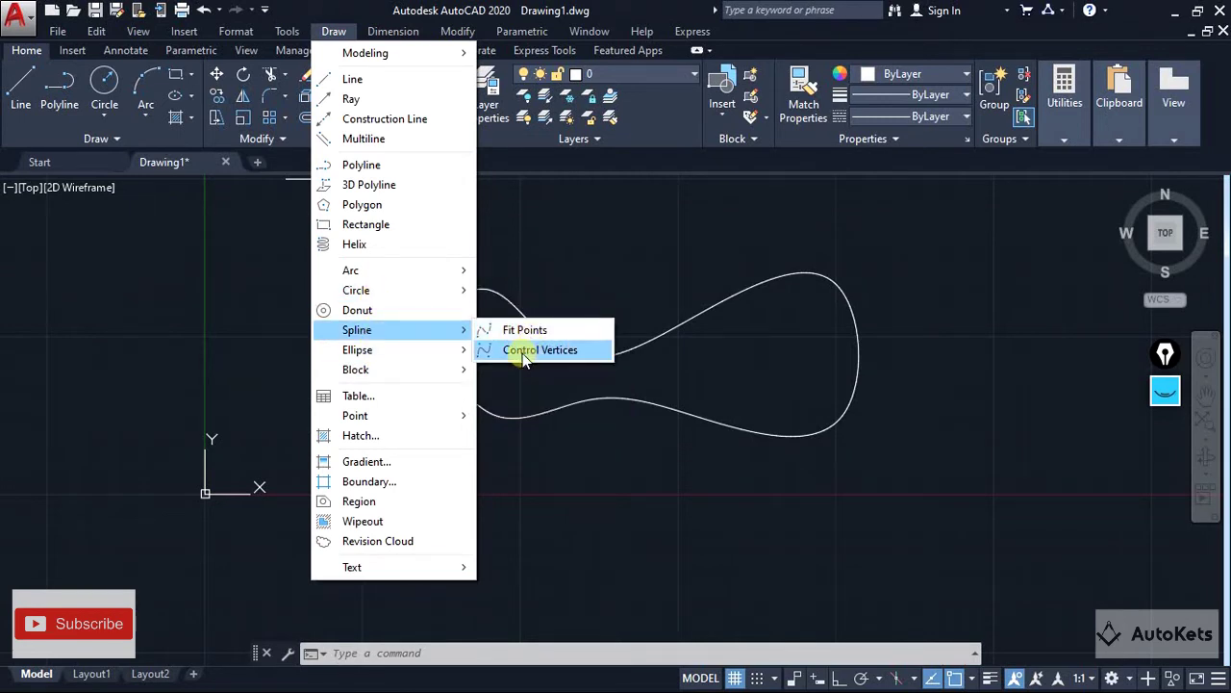
pyautogui.click(522, 353)
pyautogui.scroll(-3, 668, 447)
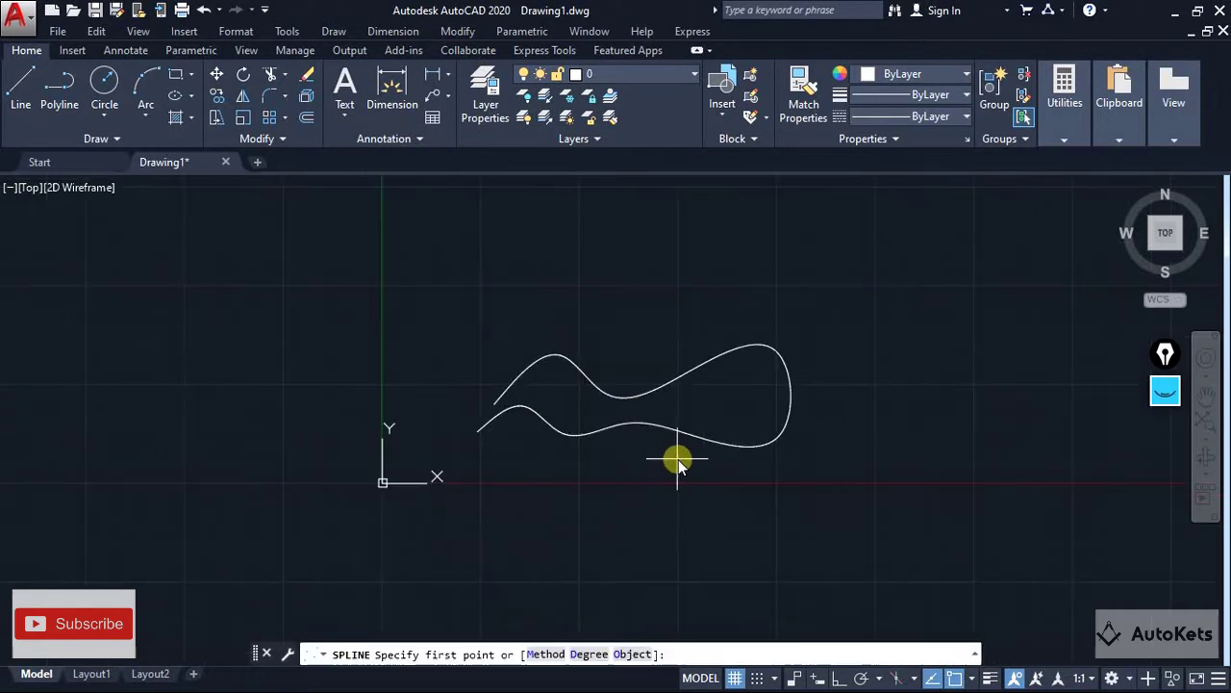
pyautogui.moveTo(678, 459); pyautogui.dragTo(413, 459, button='middle')
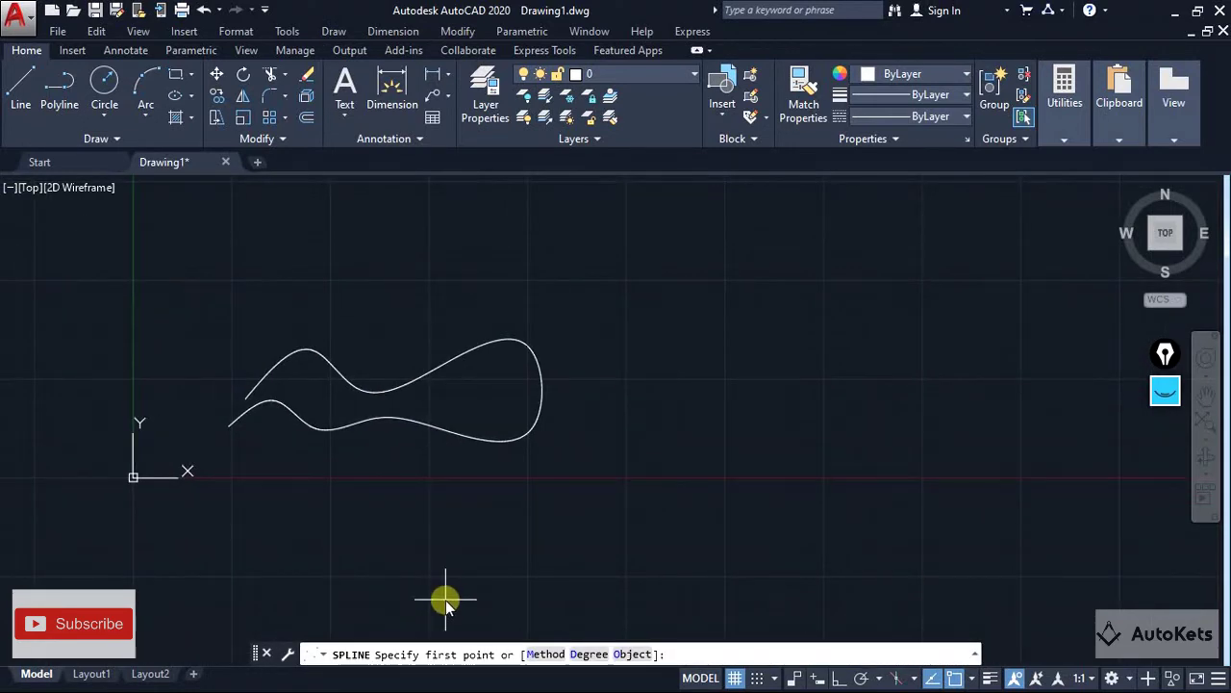
pyautogui.click(624, 386)
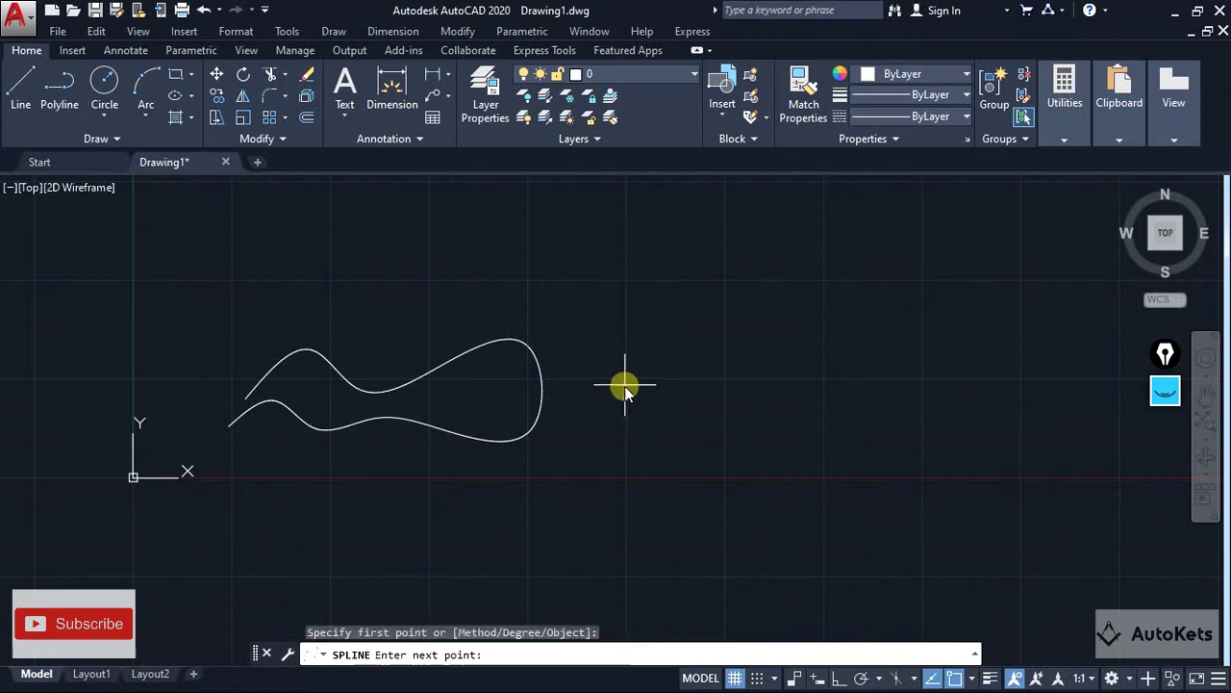
pyautogui.click(739, 272)
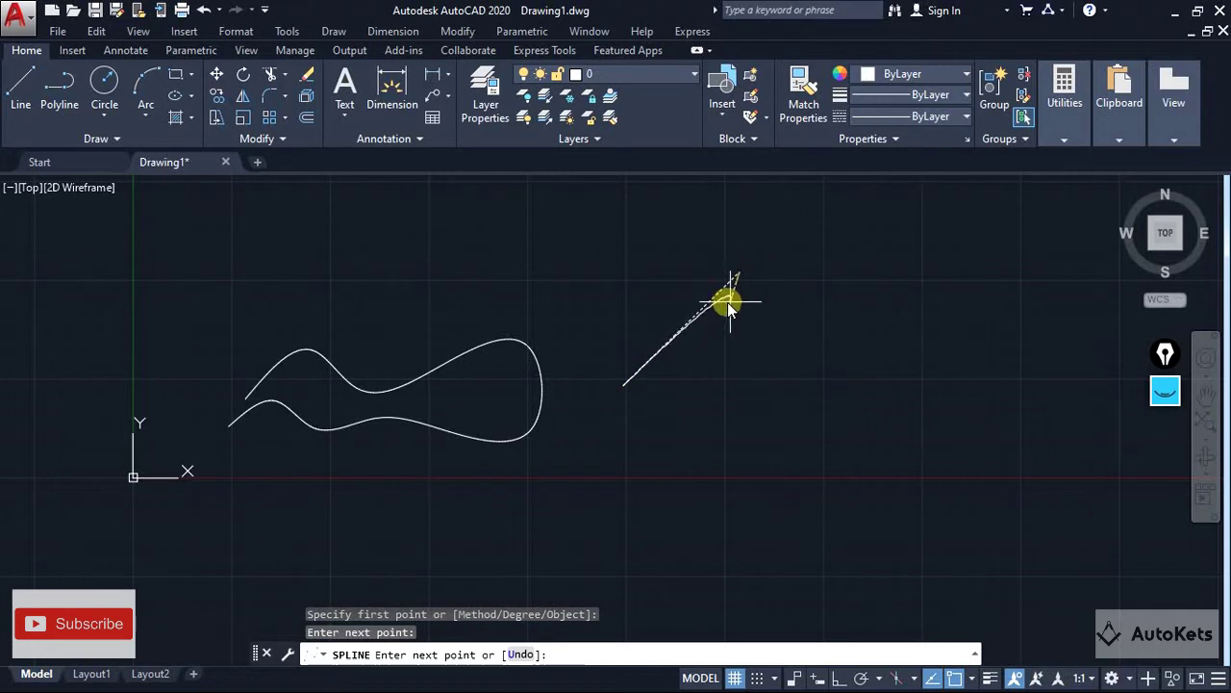
pyautogui.click(861, 365)
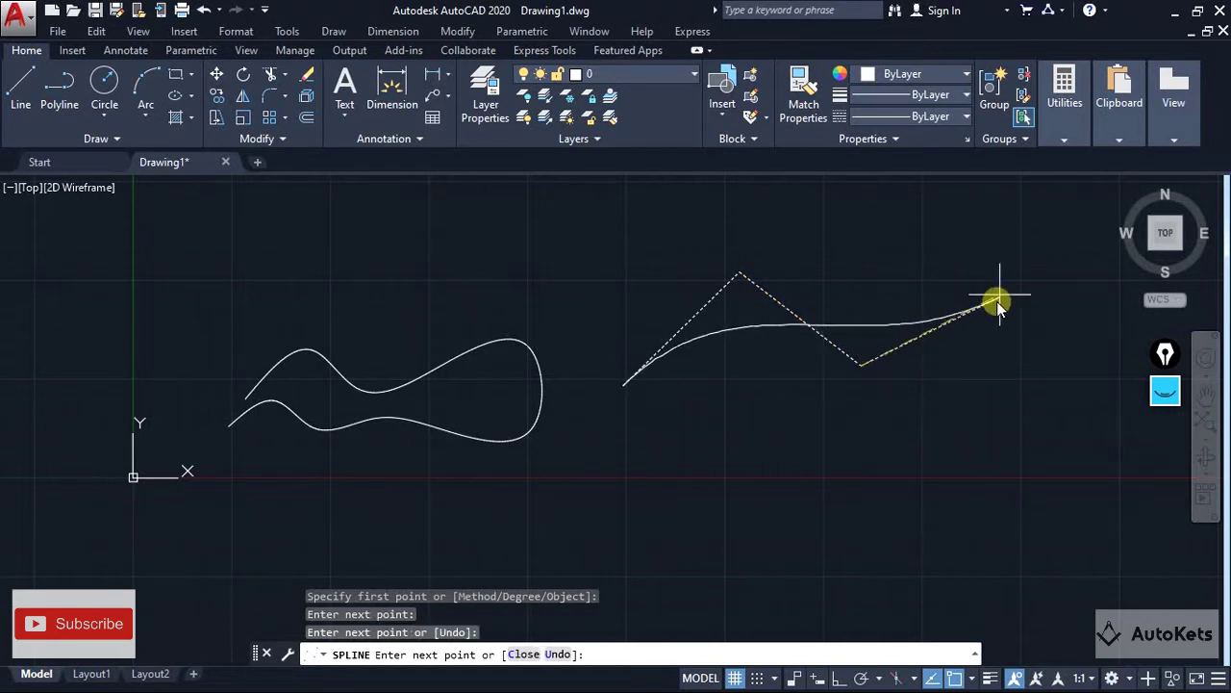
pyautogui.click(1007, 256)
pyautogui.click(1070, 470)
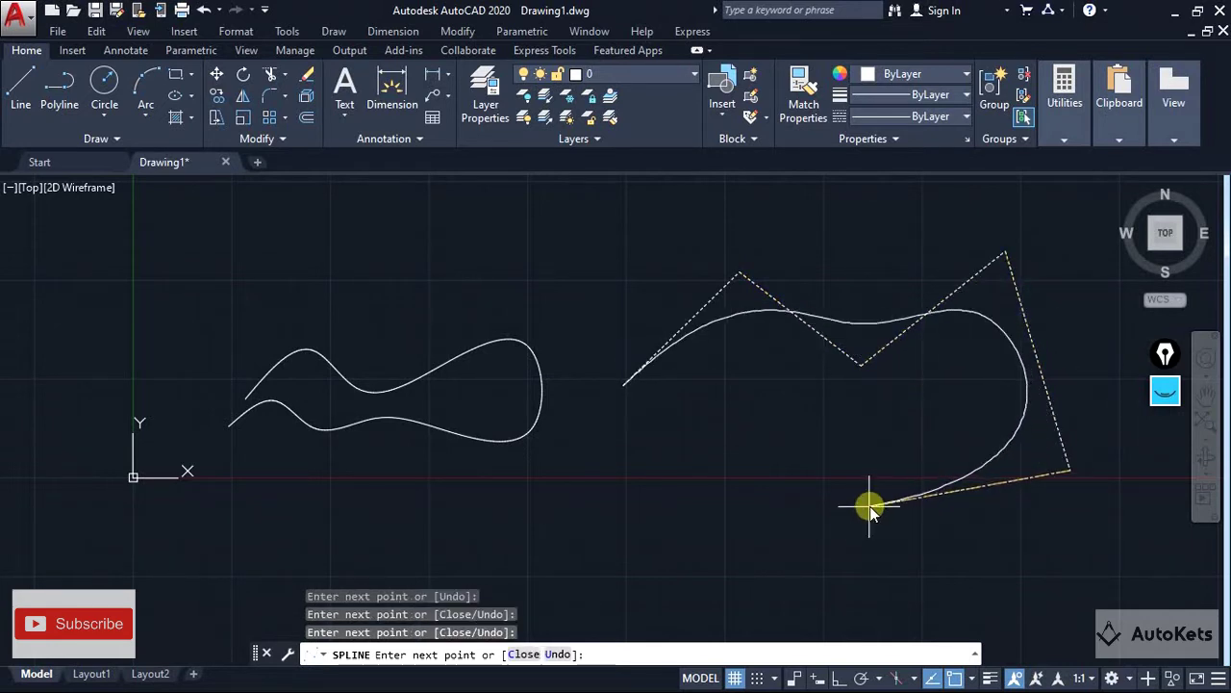
pyautogui.click(842, 517)
pyautogui.click(789, 577)
pyautogui.click(631, 486)
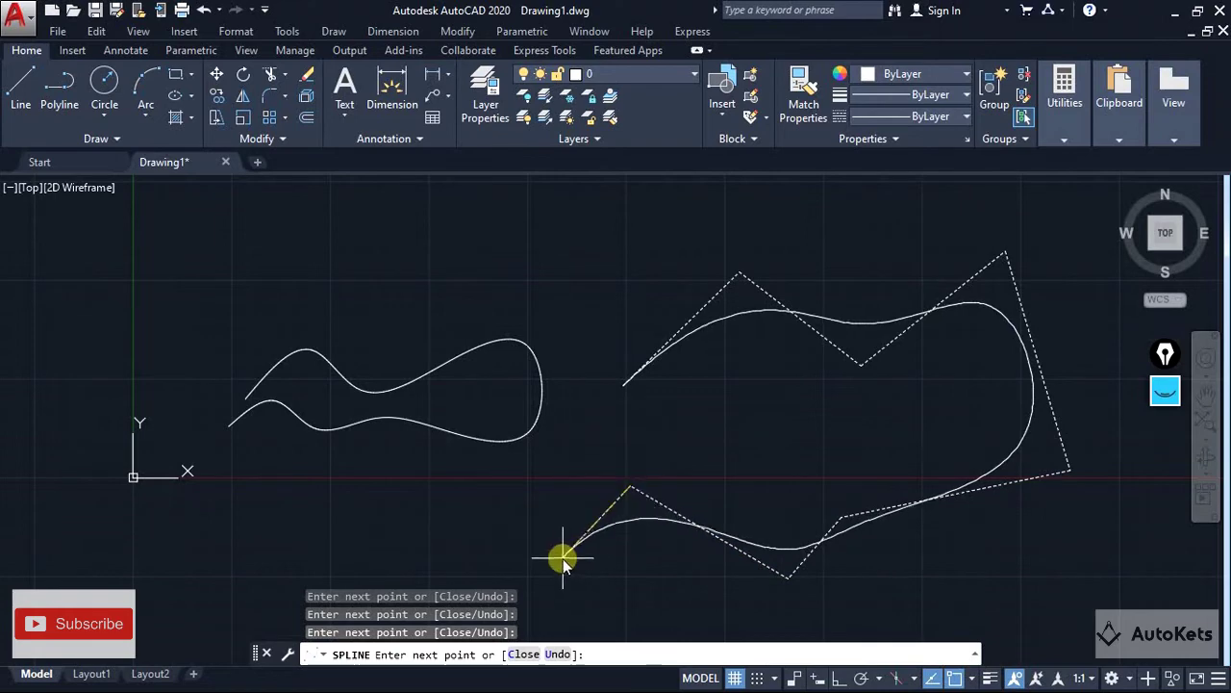
pyautogui.click(562, 559)
pyautogui.press('Escape')
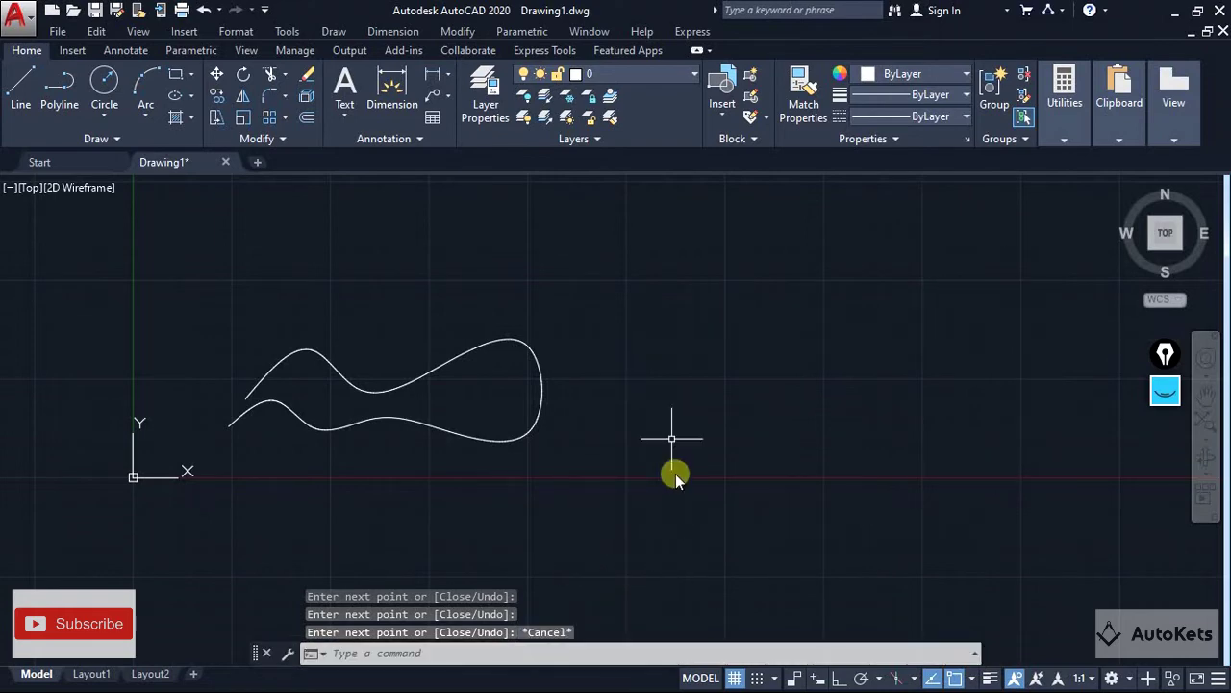
# Draw an open, loop-shaped spline with eight vertices to the right of the first one, using the Control Vertices method.
pyautogui.click(458, 31)
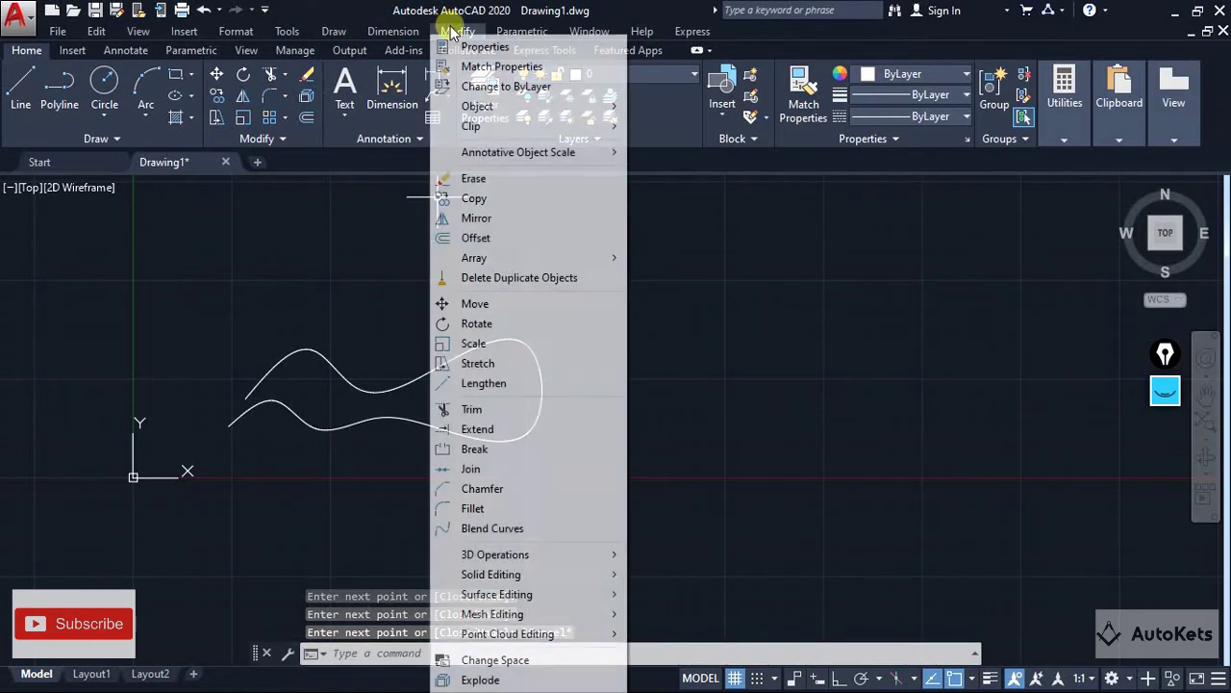
pyautogui.click(334, 30)
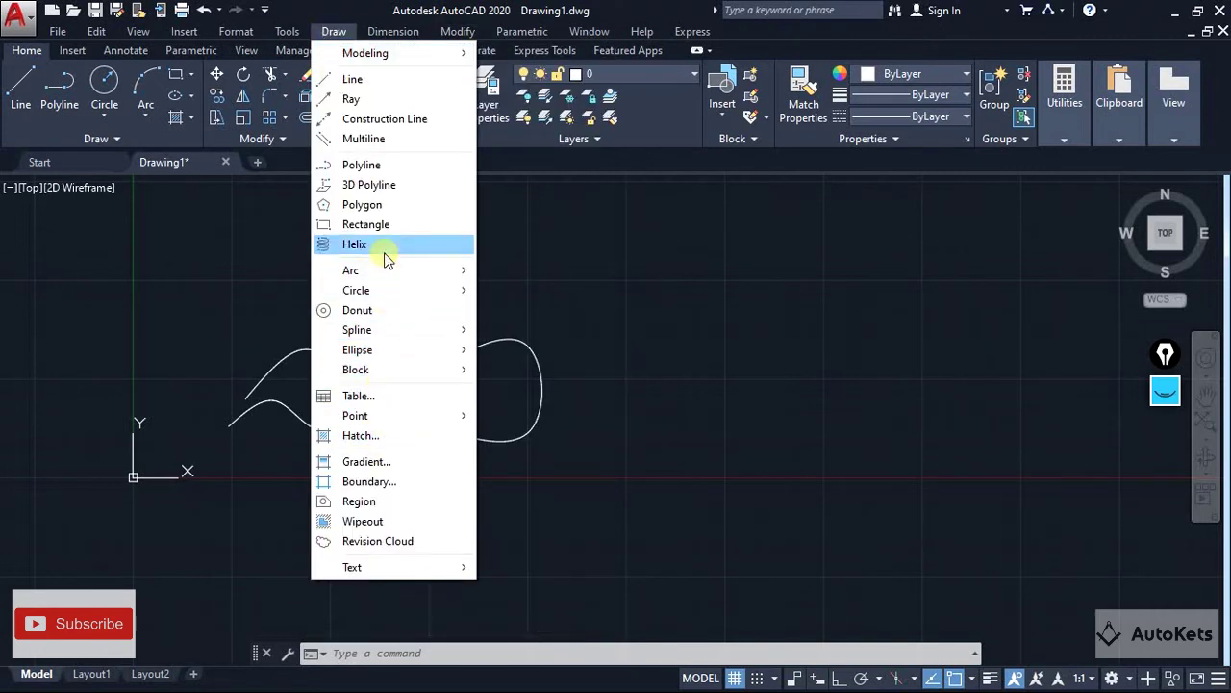
pyautogui.moveTo(385, 329)
pyautogui.click(529, 349)
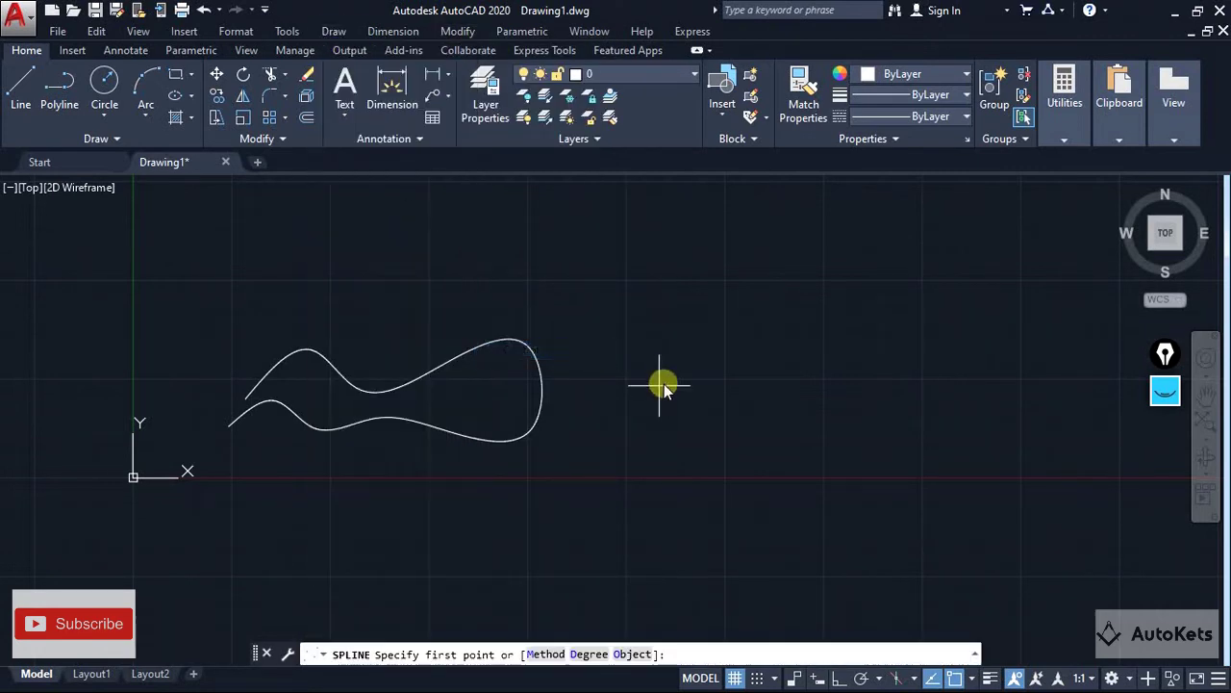
pyautogui.click(660, 385)
pyautogui.click(811, 281)
pyautogui.click(985, 384)
pyautogui.click(937, 498)
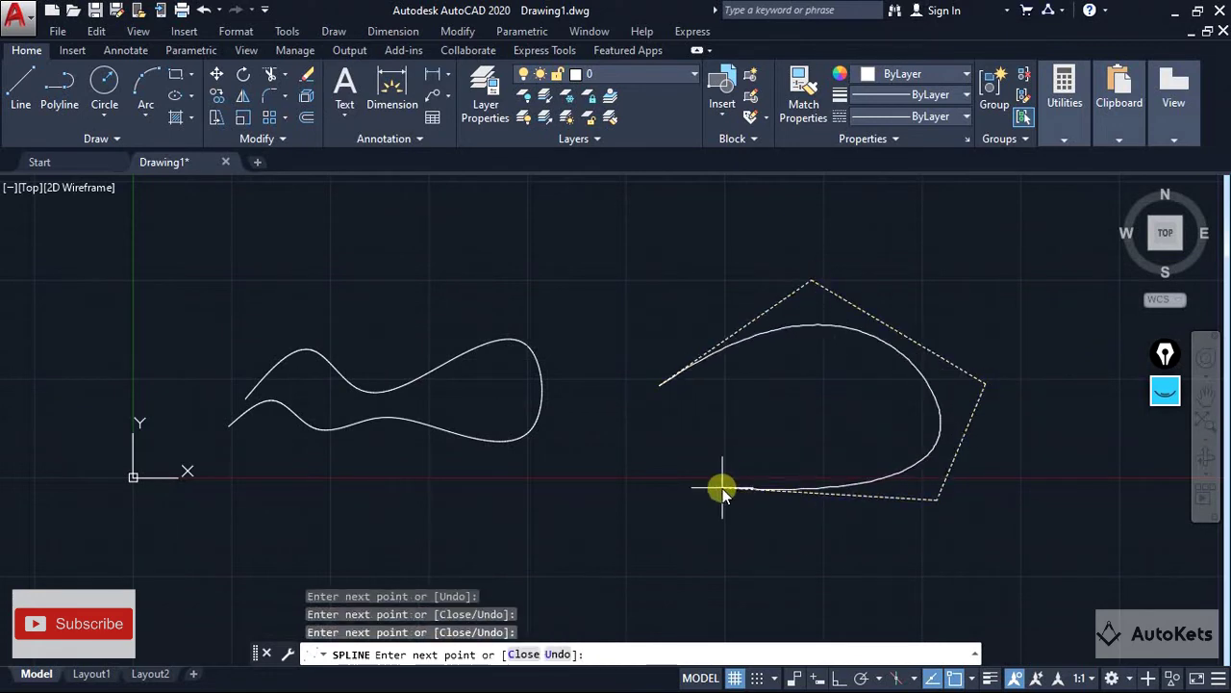
pyautogui.click(723, 489)
pyautogui.click(660, 595)
pyautogui.click(586, 413)
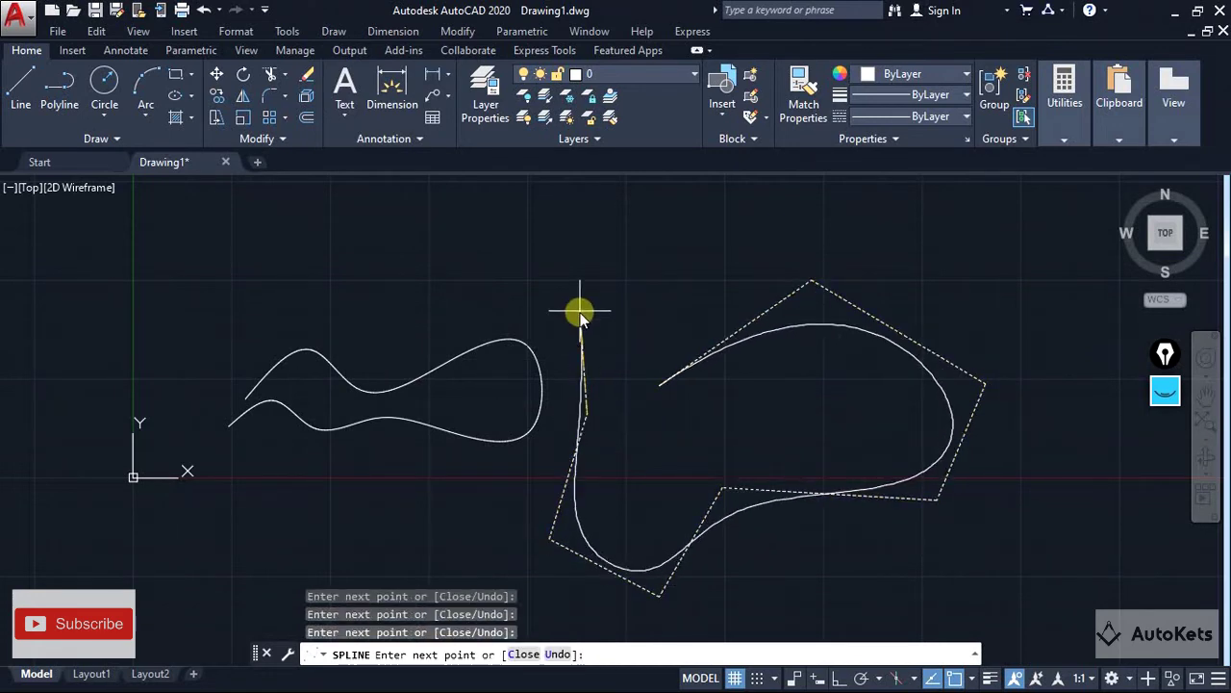
pyautogui.press('Return')
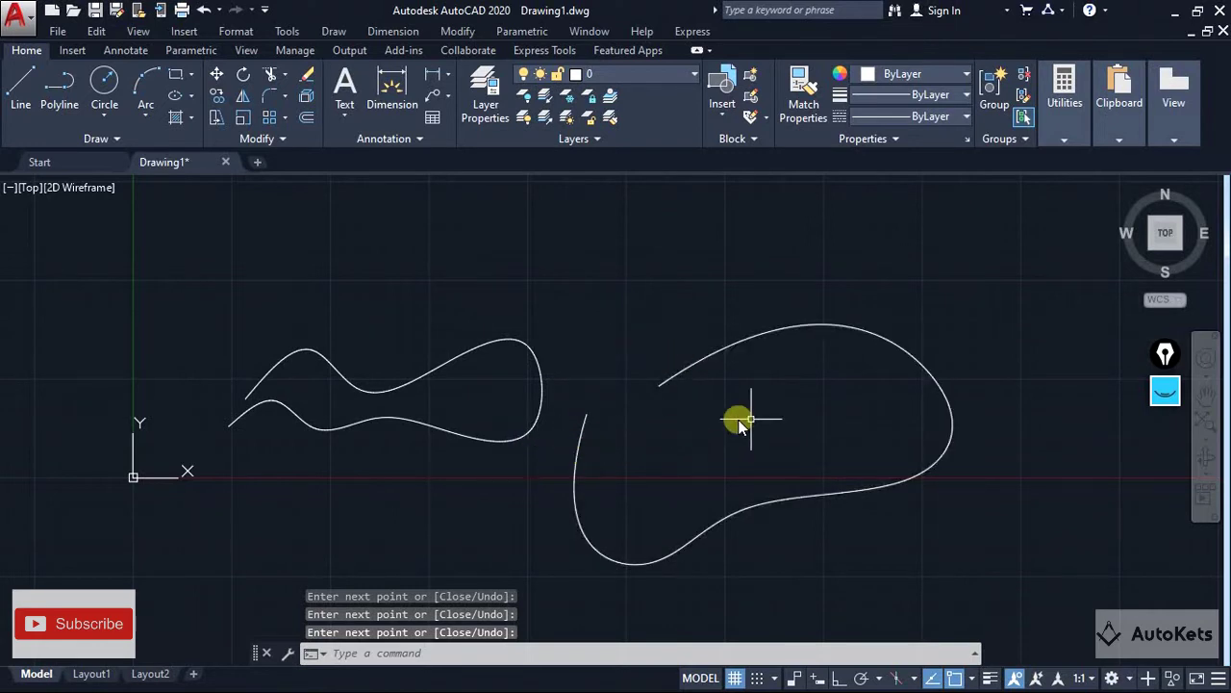
# Select the new spline and stretch its topmost control vertex down and its upper-right control vertex inward.
pyautogui.click(734, 346)
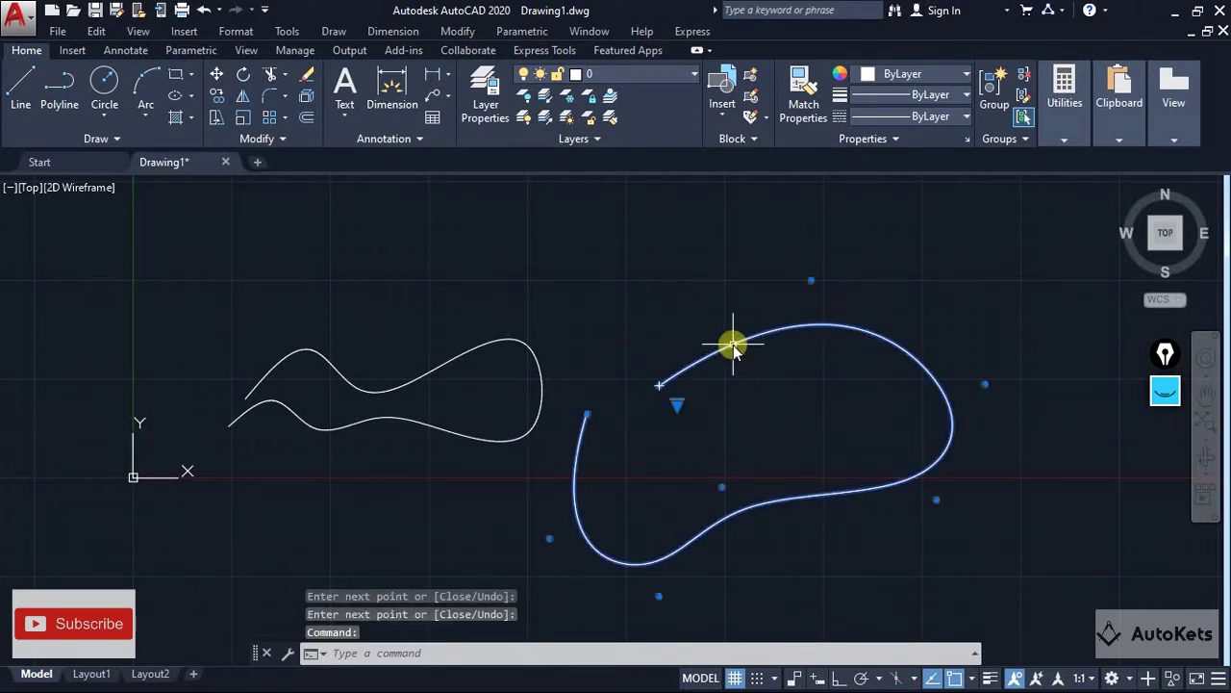
pyautogui.moveTo(818, 376); pyautogui.dragTo(763, 300, button='middle')
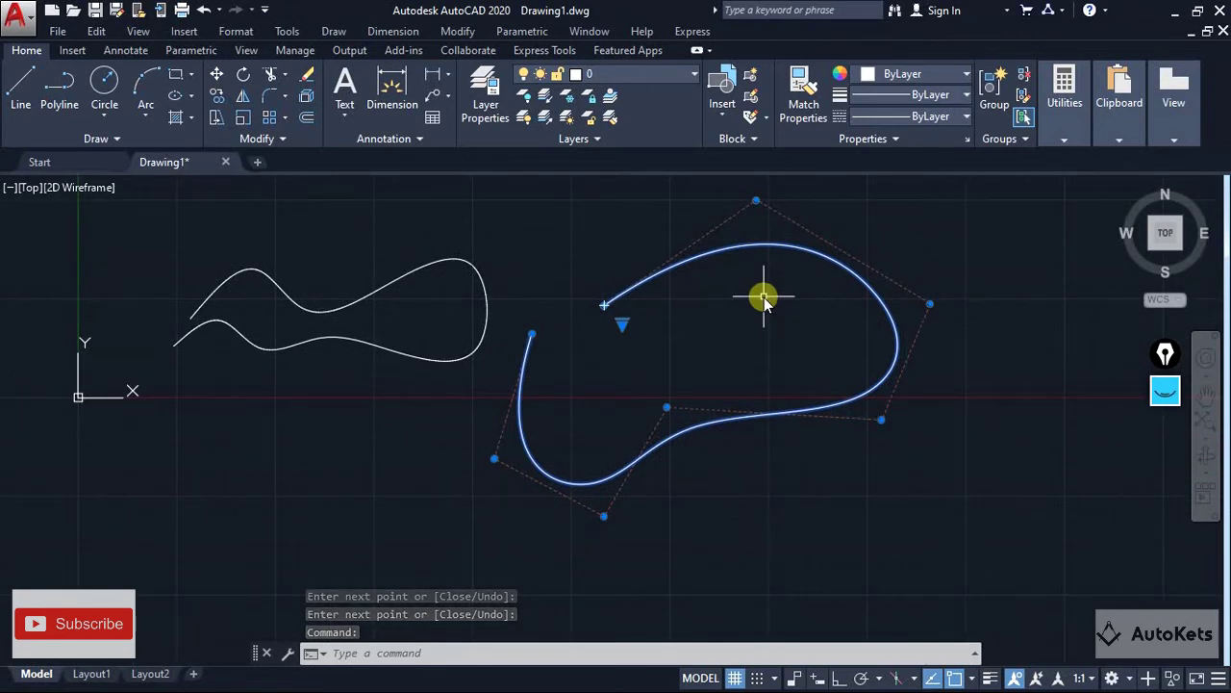
pyautogui.click(756, 203)
pyautogui.click(758, 244)
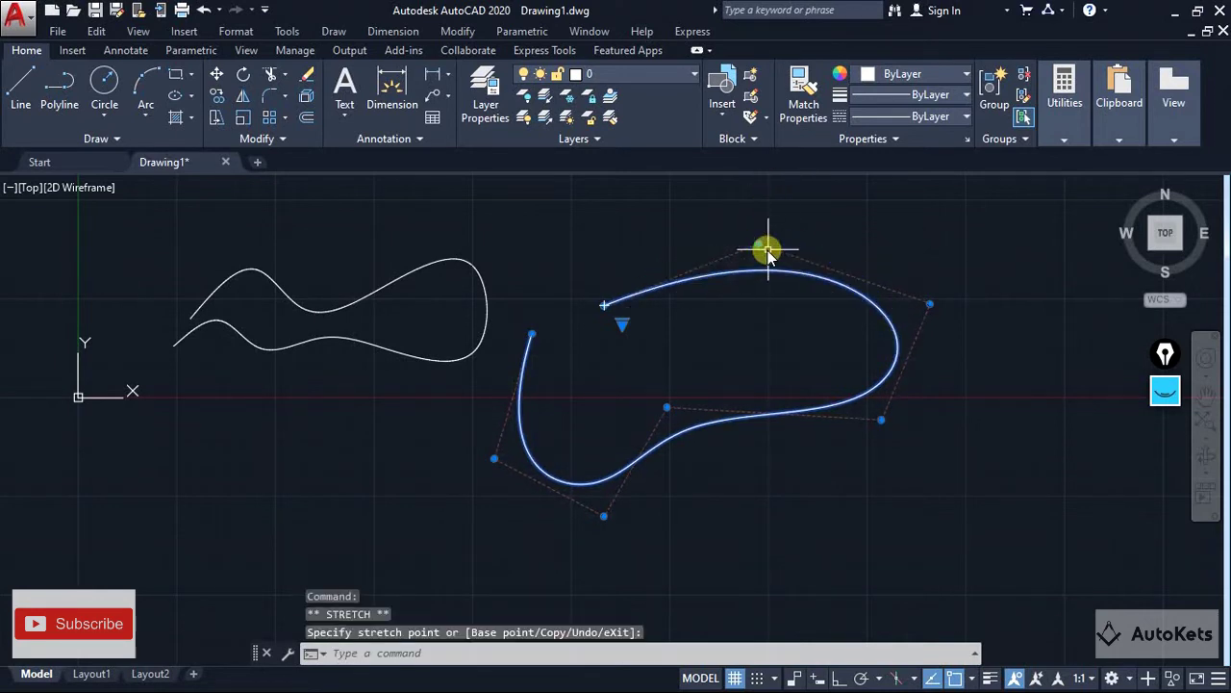
pyautogui.click(935, 306)
pyautogui.click(839, 335)
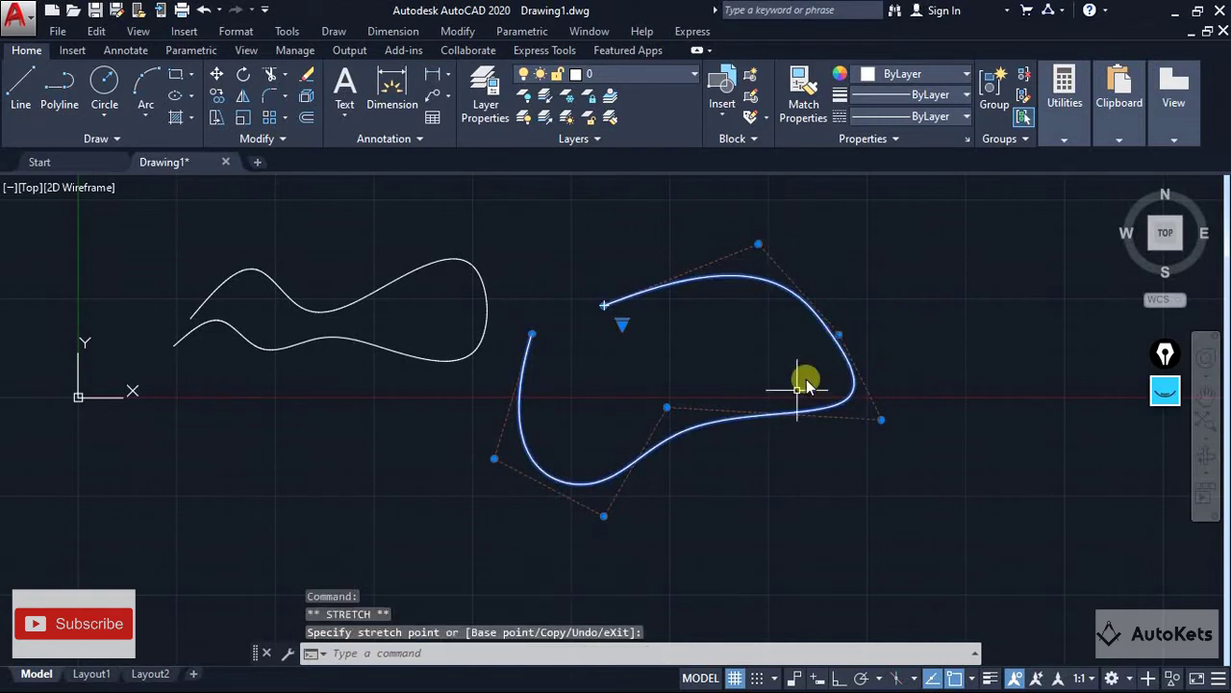
# Stretch the inner lower control vertex down and to the right, and the lowest control vertex up, to reshape the underside of the spline.
pyautogui.click(667, 407)
pyautogui.click(717, 484)
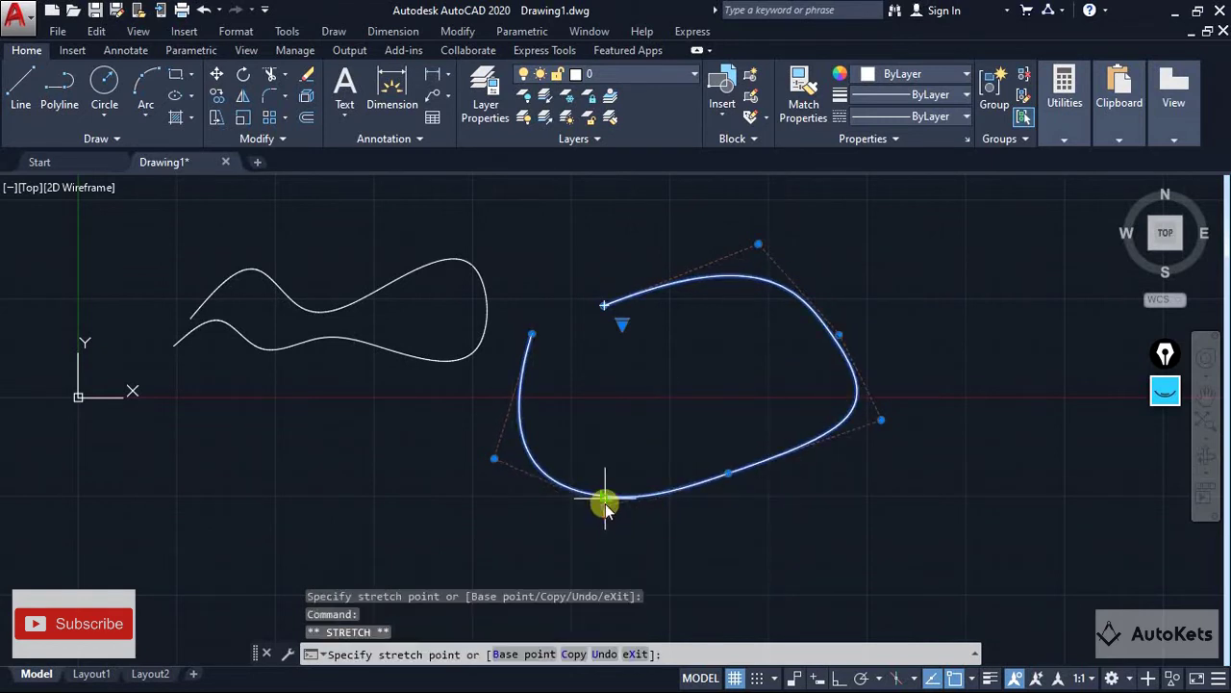
pyautogui.click(606, 433)
pyautogui.moveTo(609, 433)
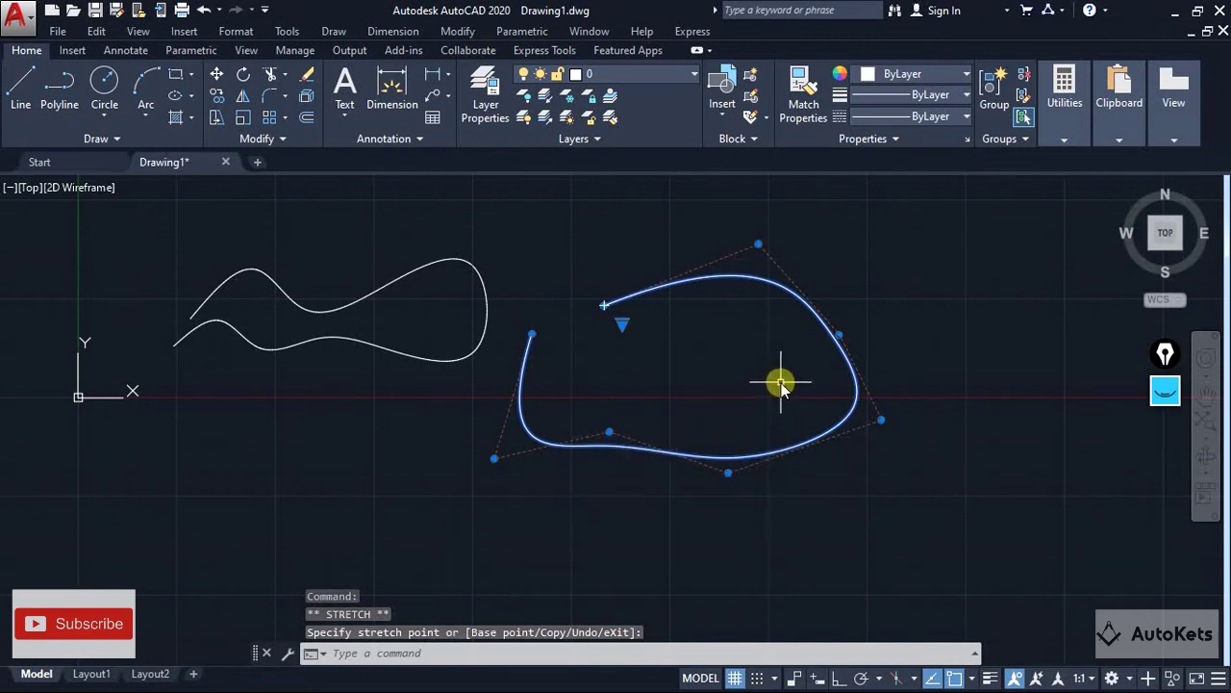
# Reselect the right spline and stretch its topmost control vertex slightly to the right with Stretch Vertex.
pyautogui.press('Escape')
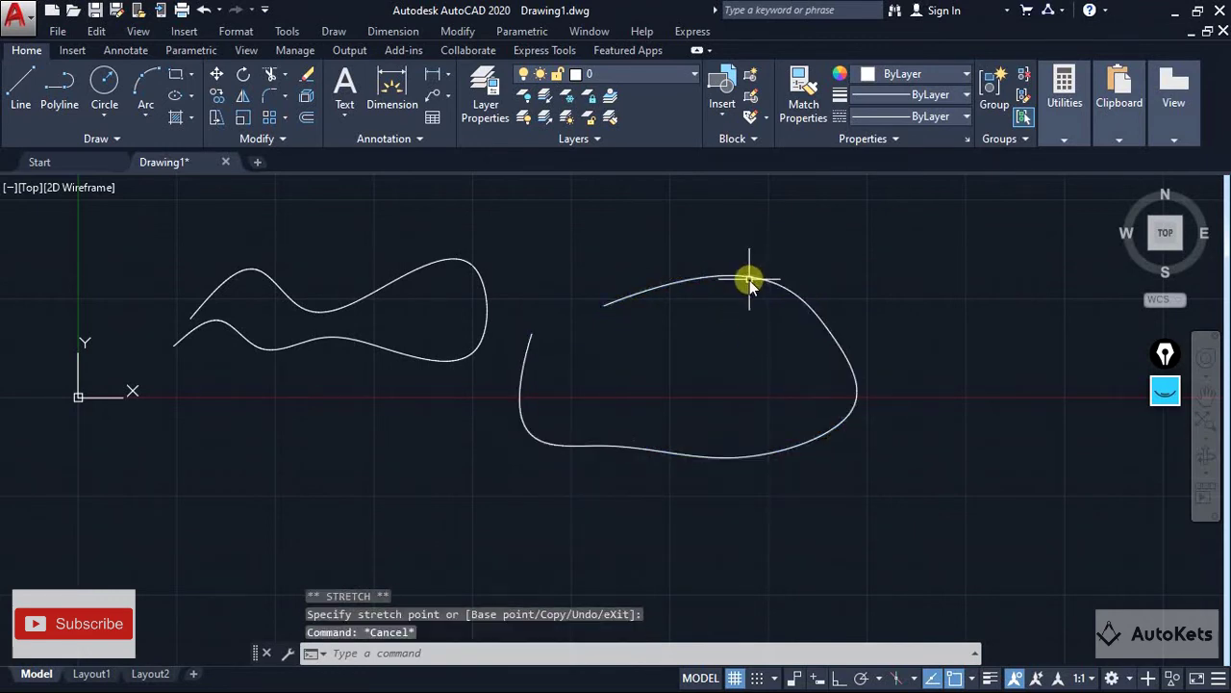
pyautogui.click(750, 279)
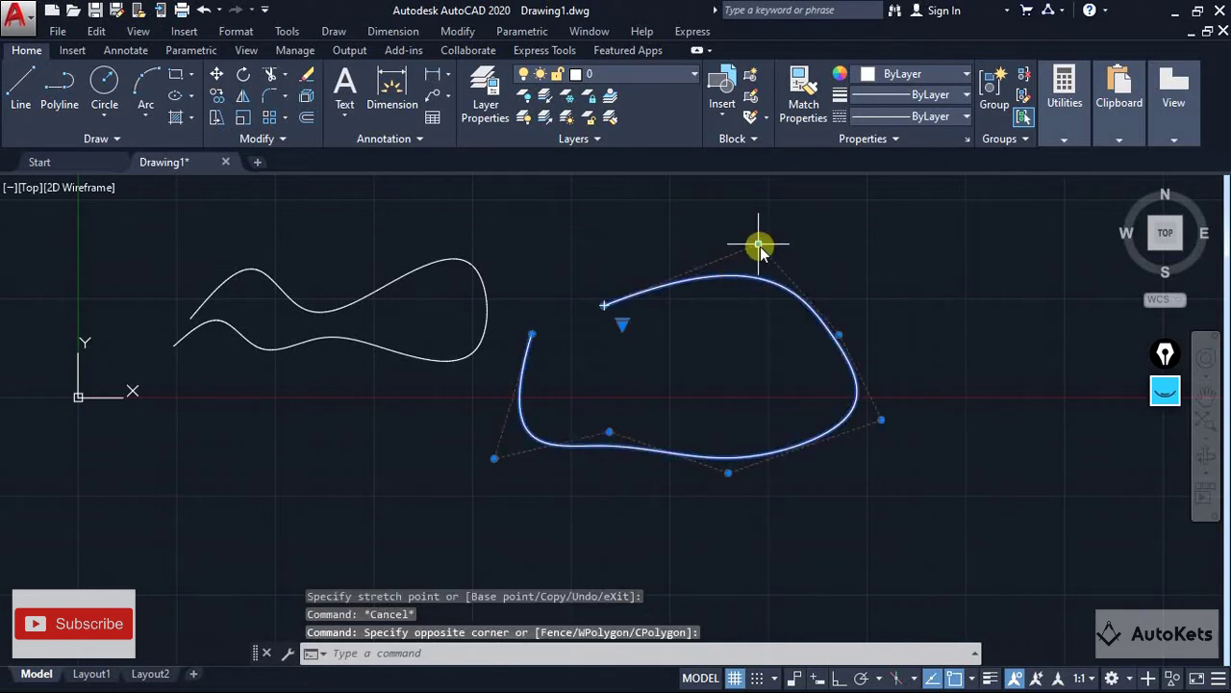
pyautogui.moveTo(759, 245)
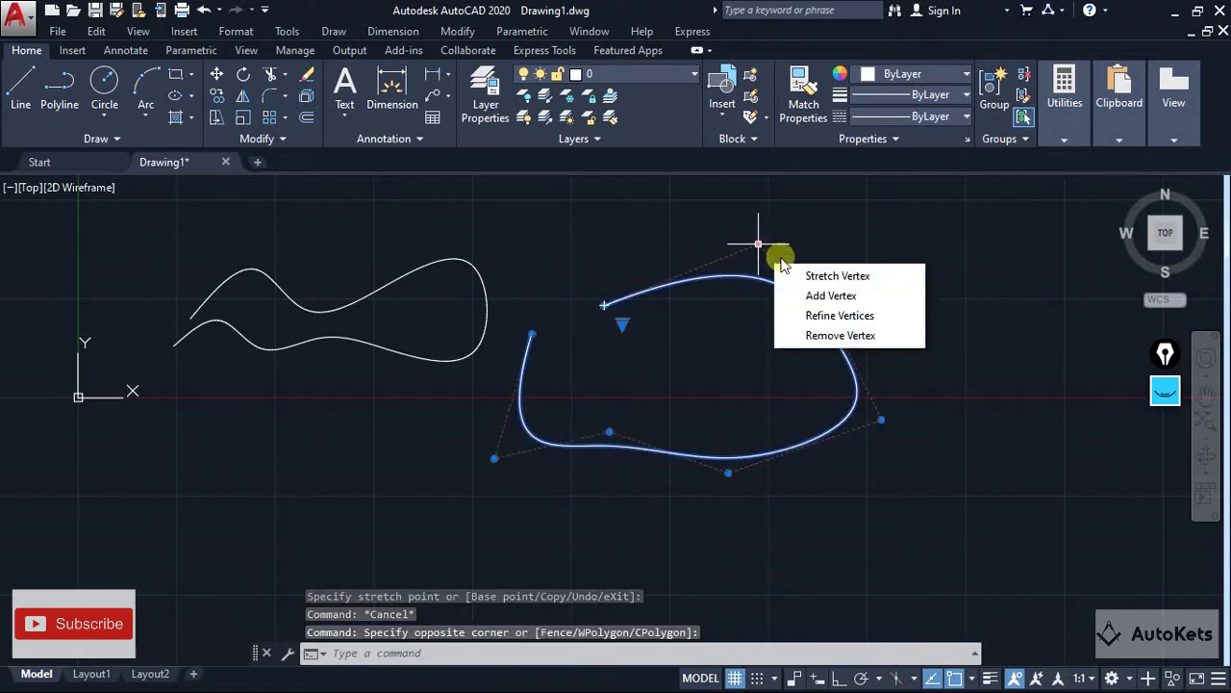
pyautogui.click(812, 277)
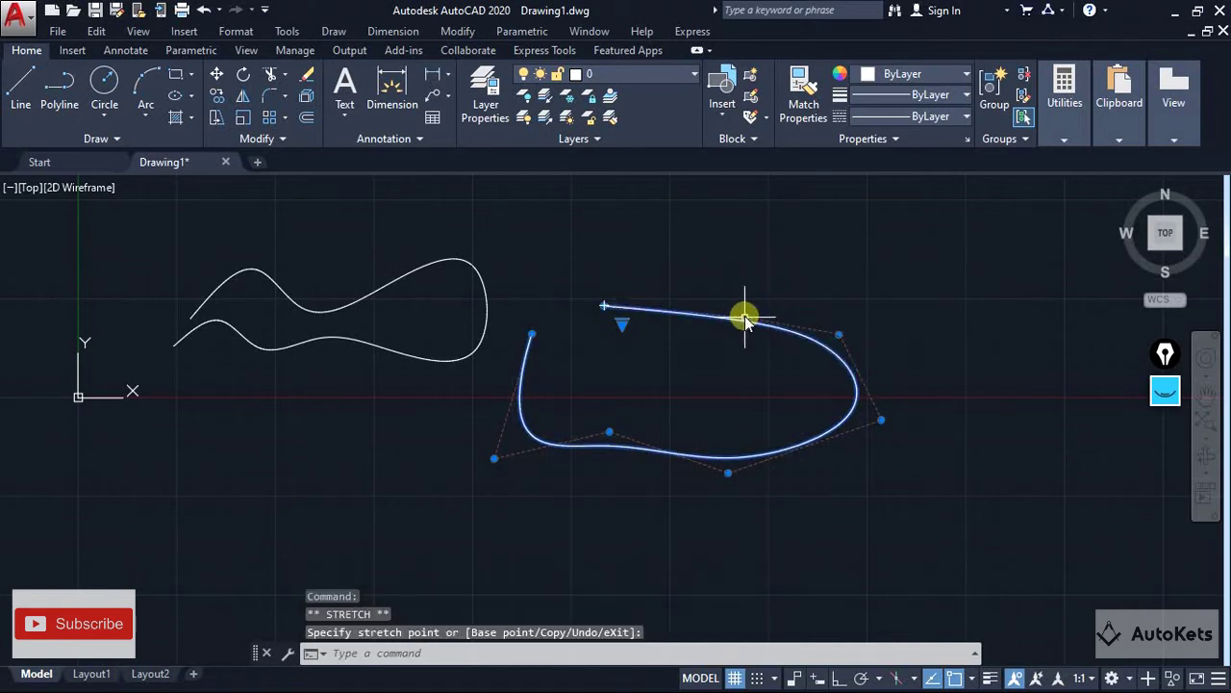
pyautogui.click(770, 244)
# Add a control vertex to the right spline between its topmost and upper-right control vertices.
pyautogui.moveTo(769, 248)
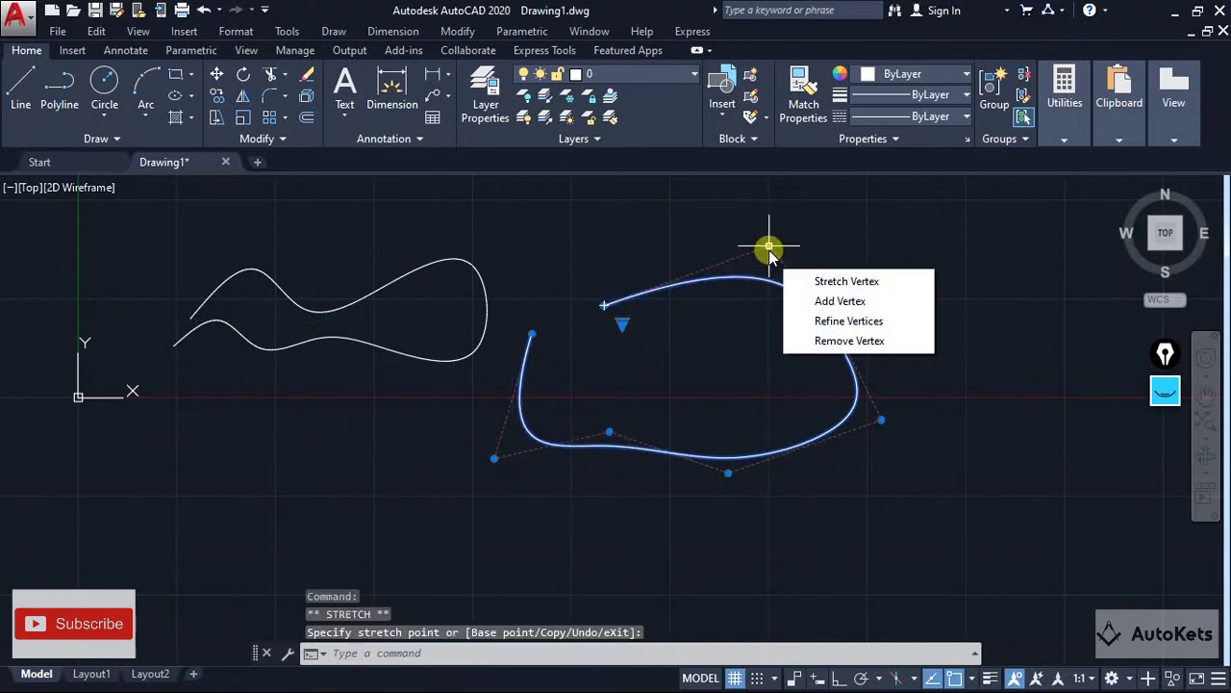
pyautogui.click(804, 299)
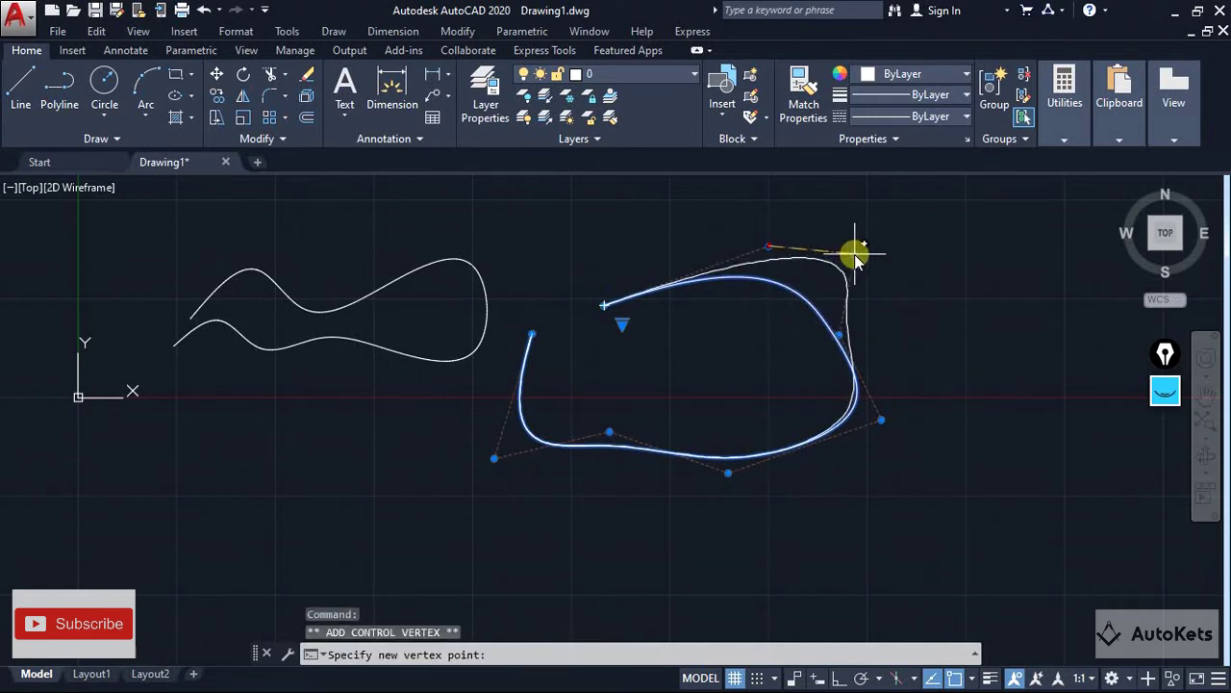
pyautogui.click(805, 296)
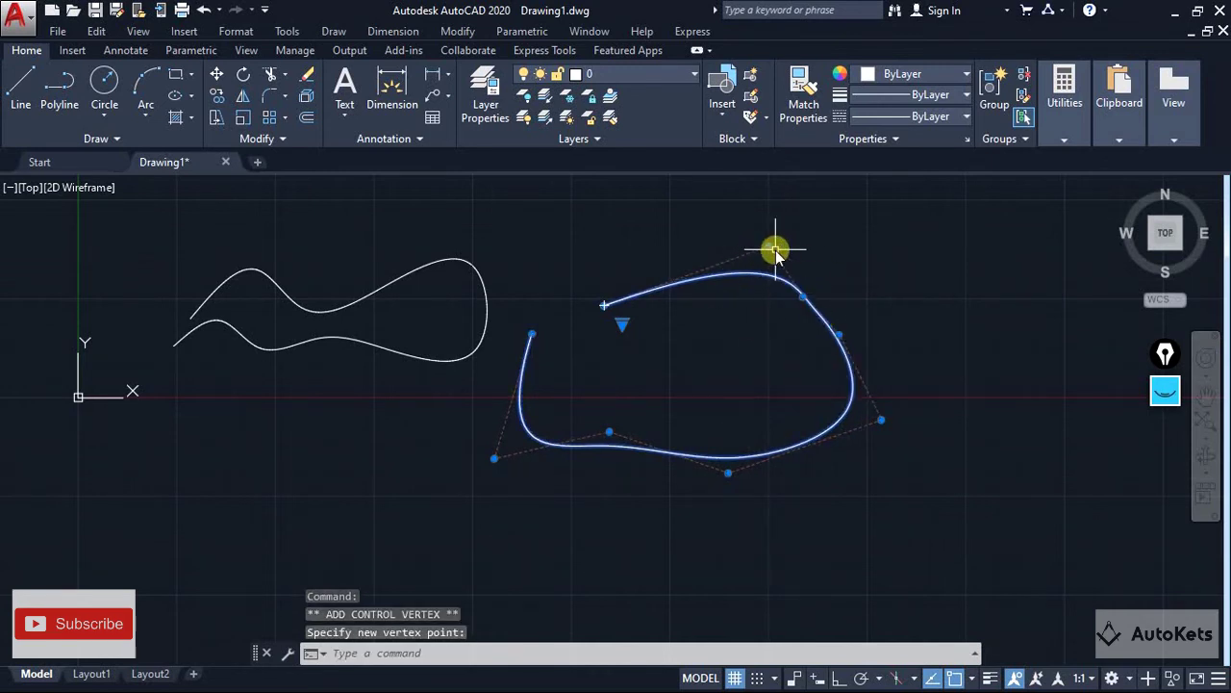
# Remove the topmost control vertex of the right spline and refine the vertices at the newly added one.
pyautogui.moveTo(769, 247)
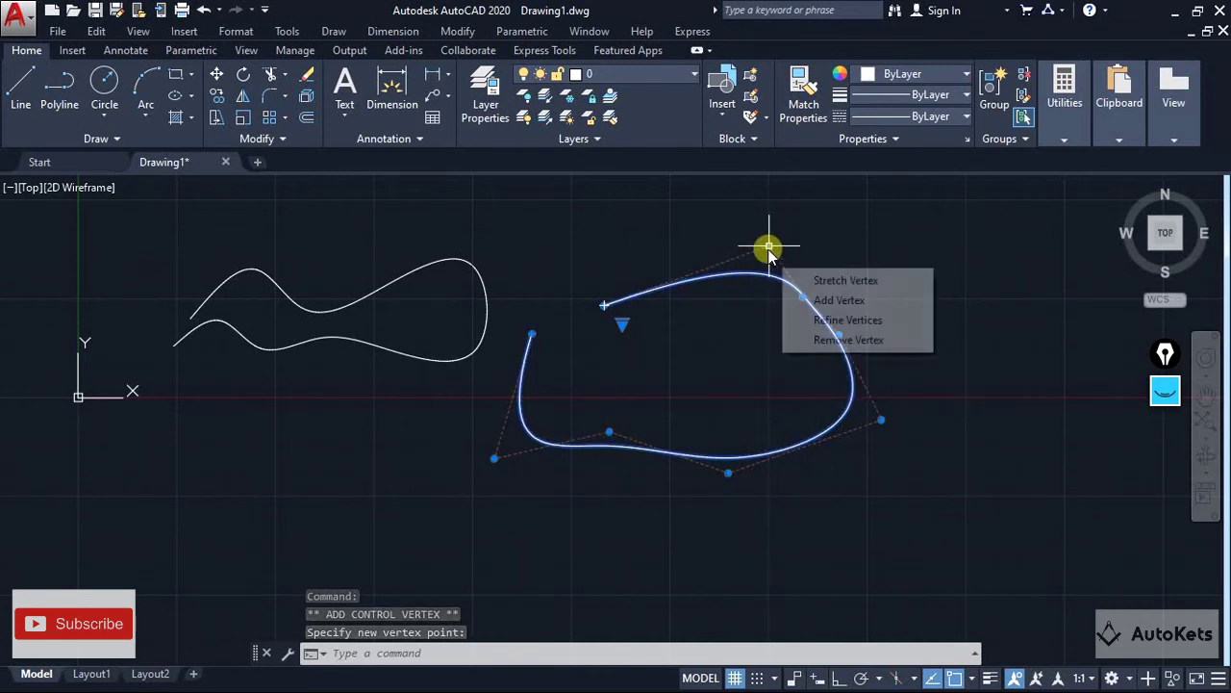
pyautogui.click(827, 341)
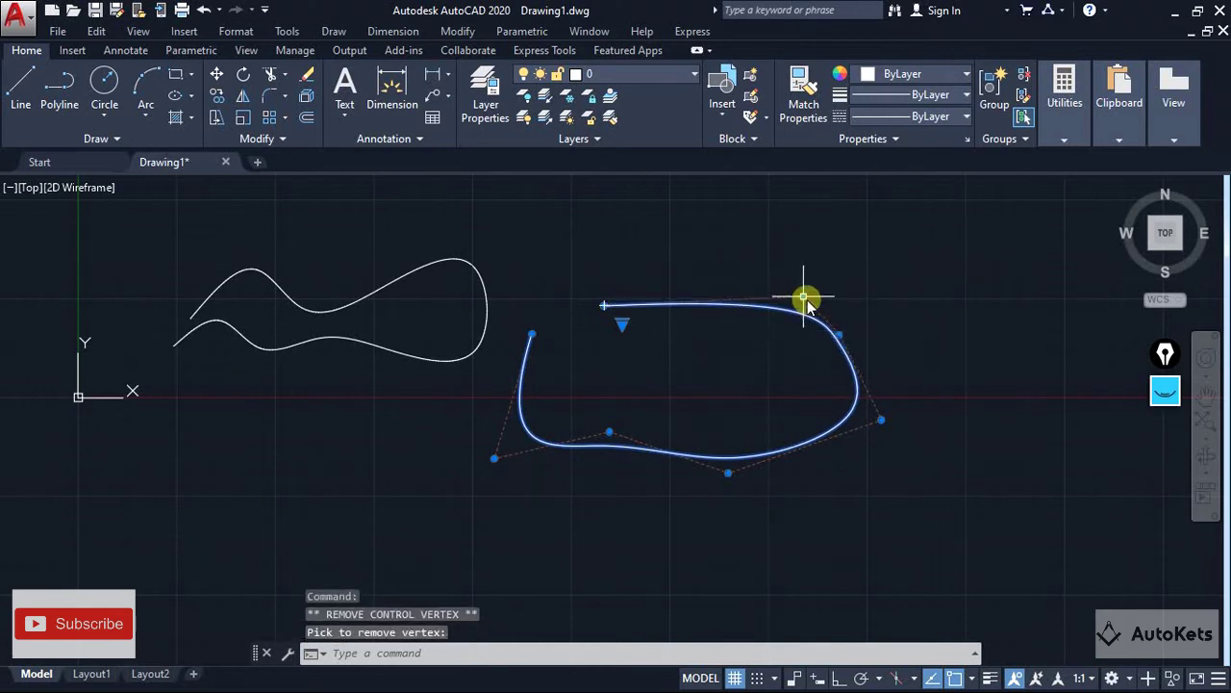
pyautogui.moveTo(804, 298)
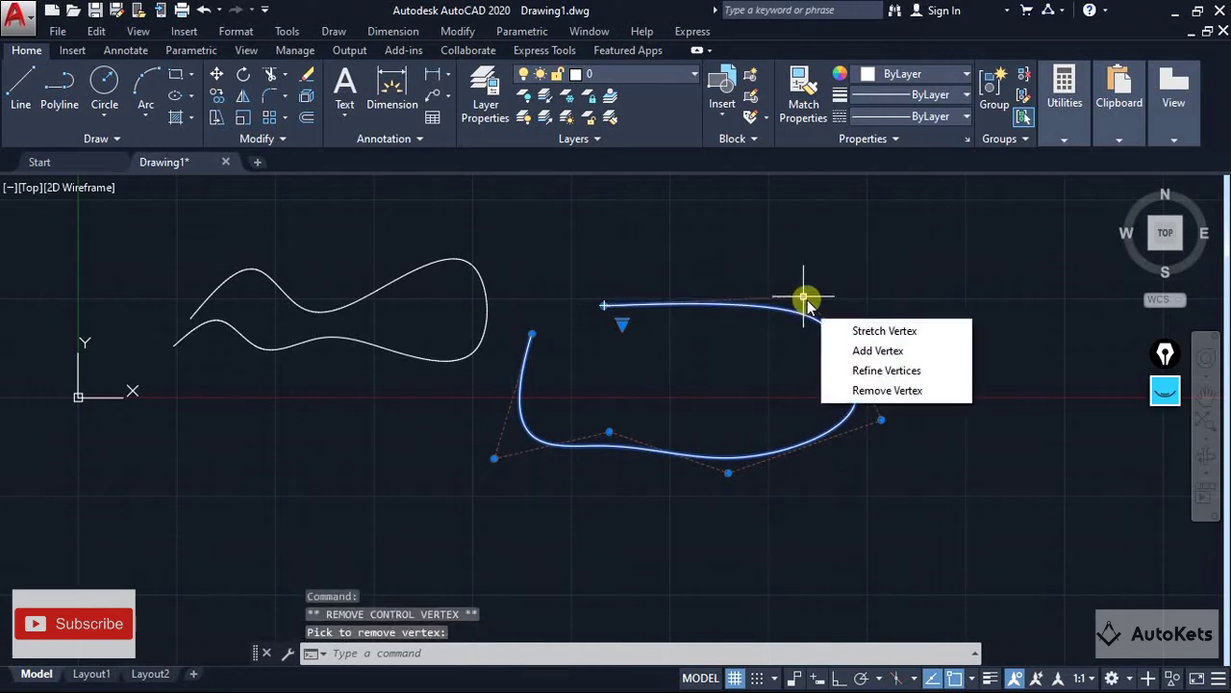
pyautogui.click(863, 372)
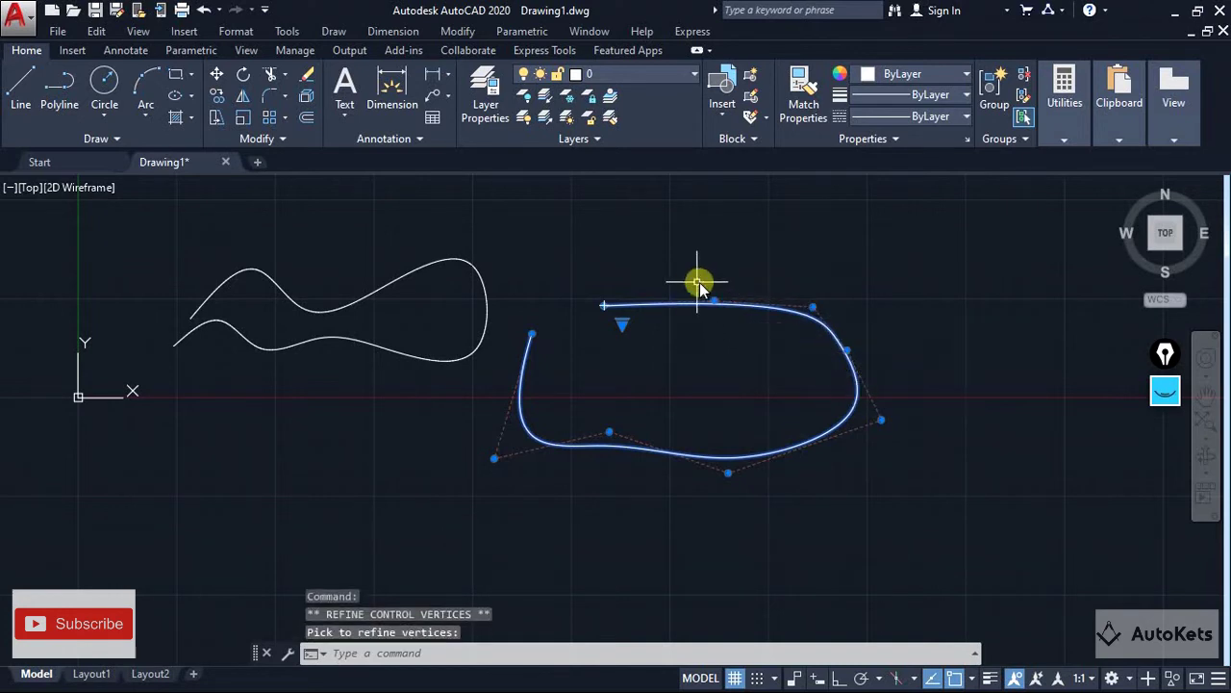
# Stretch the control vertex at the spline's upper-right bend slightly upward and refine the vertices at that bend twice.
pyautogui.click(812, 308)
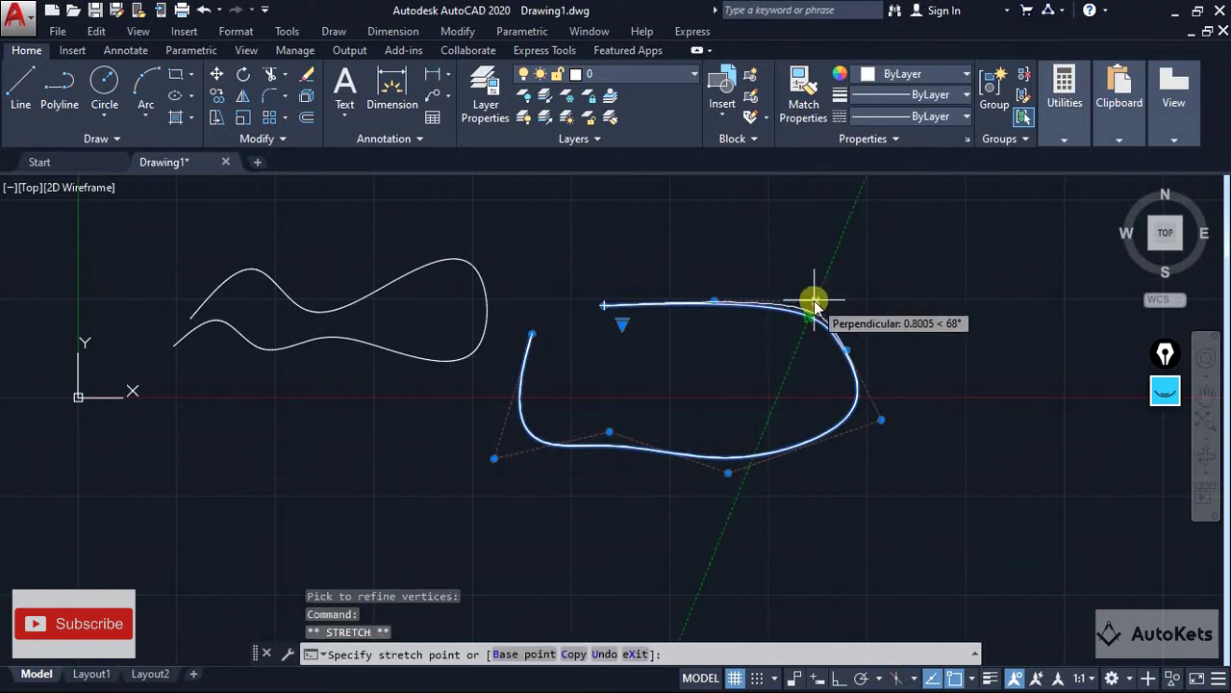
pyautogui.click(820, 293)
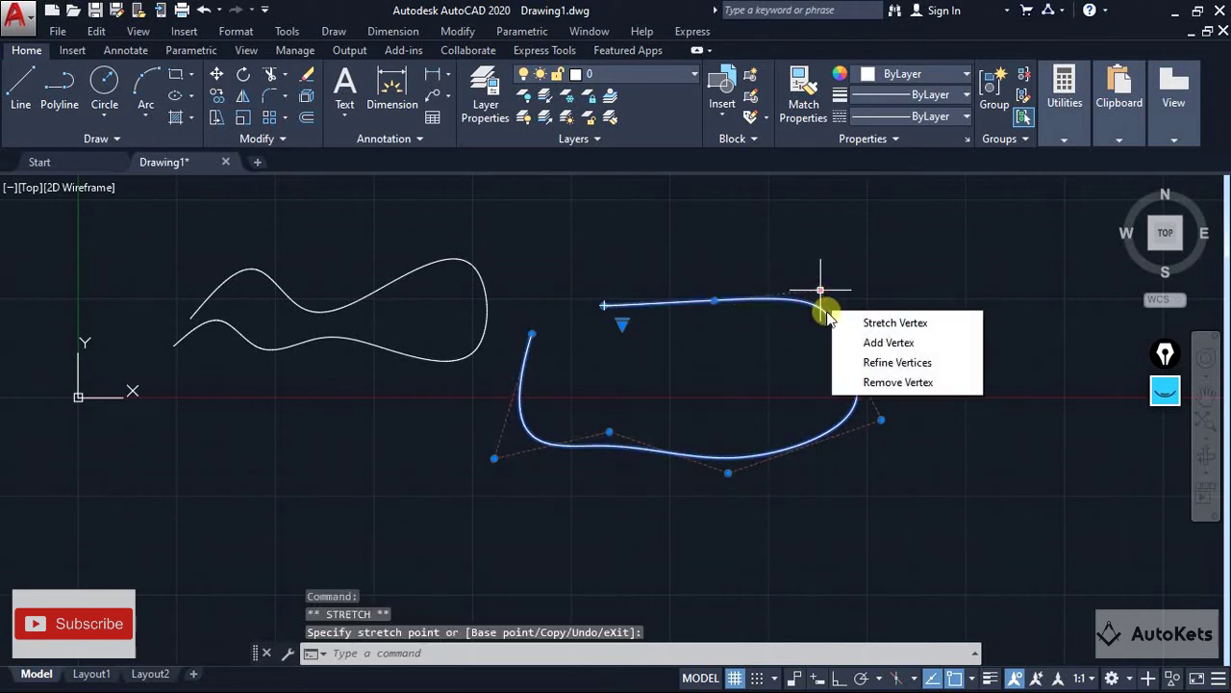
pyautogui.click(862, 358)
pyautogui.moveTo(839, 309)
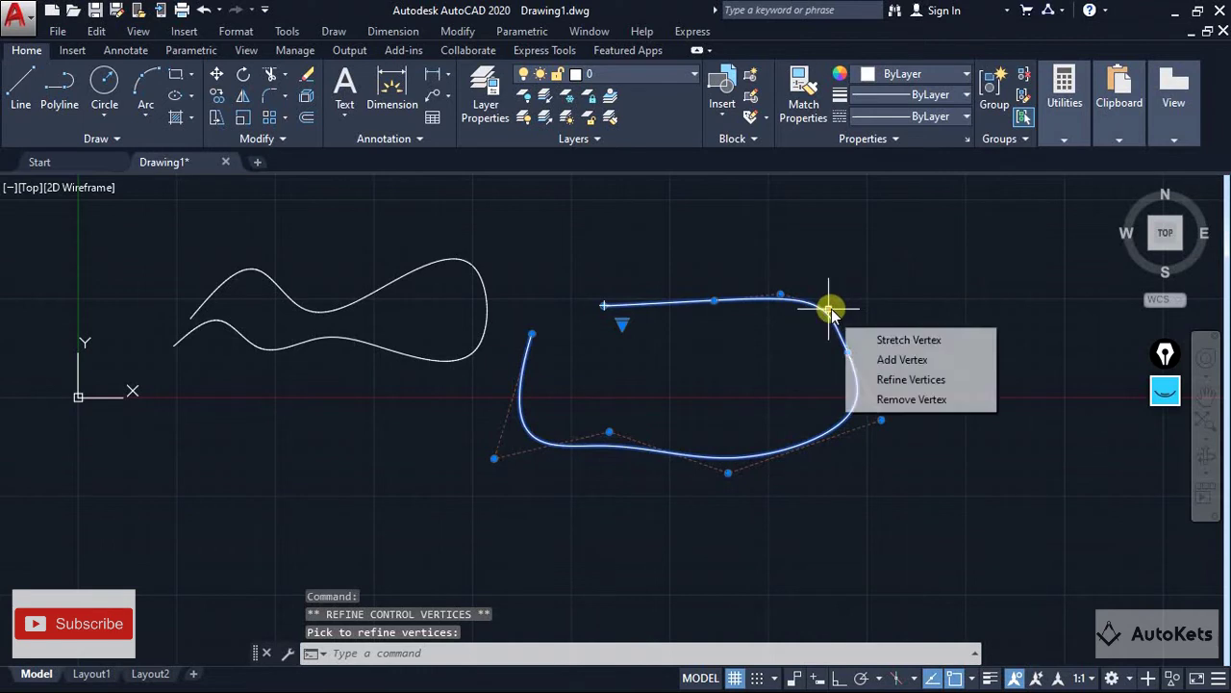
pyautogui.click(858, 379)
# Stretch two control vertices along the spline's upper edge upward and the one below the upper-right corner inward, forming a notch.
pyautogui.click(787, 298)
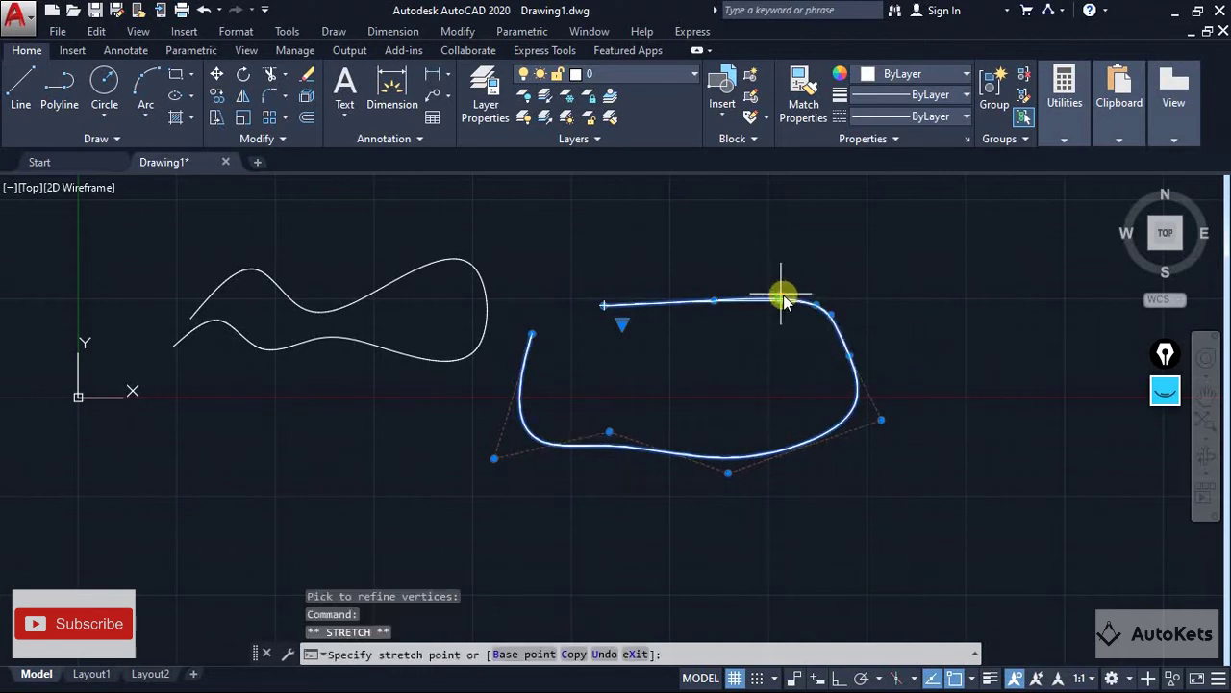
pyautogui.click(763, 280)
pyautogui.click(817, 306)
pyautogui.click(826, 284)
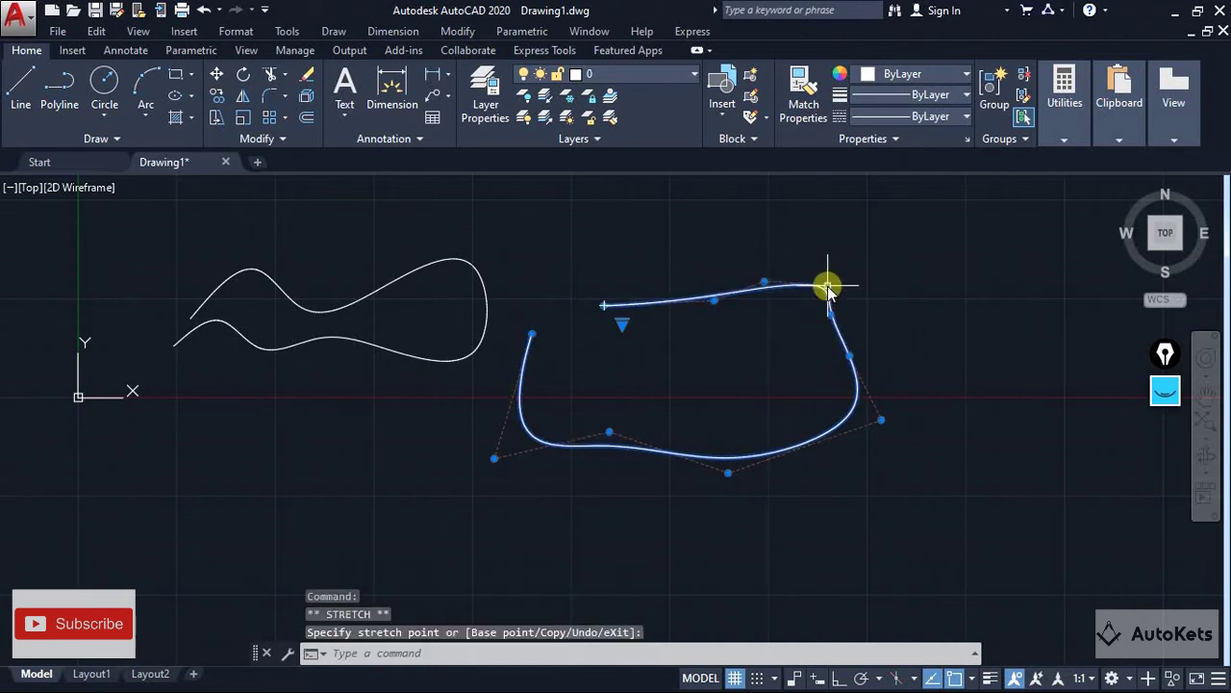
pyautogui.click(829, 315)
pyautogui.click(797, 344)
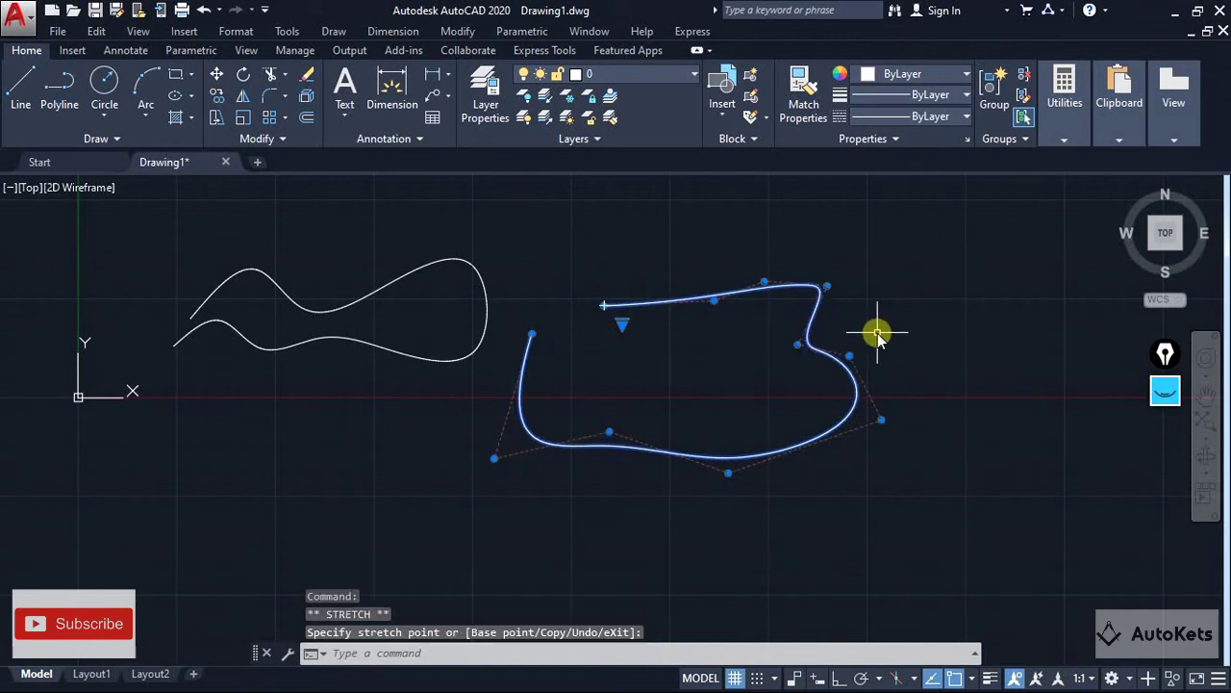
# Refine the vertices at the raised vertex on the spline's upper edge and stretch the resulting middle vertex upward.
pyautogui.moveTo(764, 281)
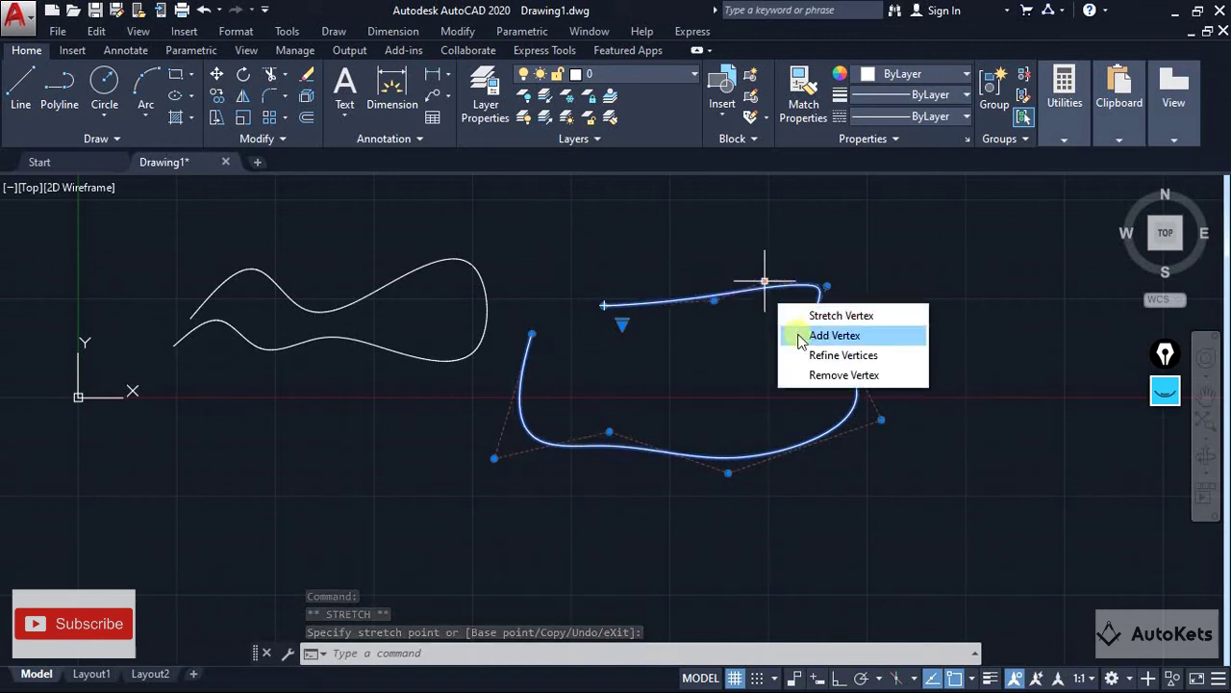
pyautogui.click(804, 355)
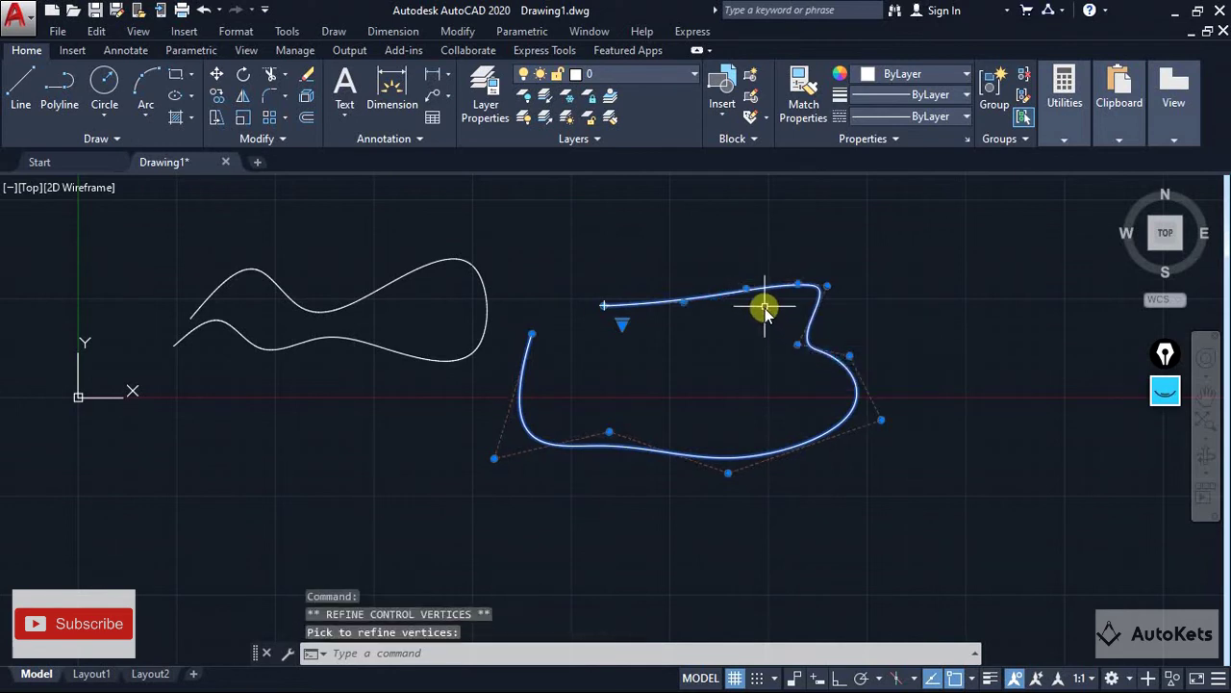
pyautogui.click(747, 285)
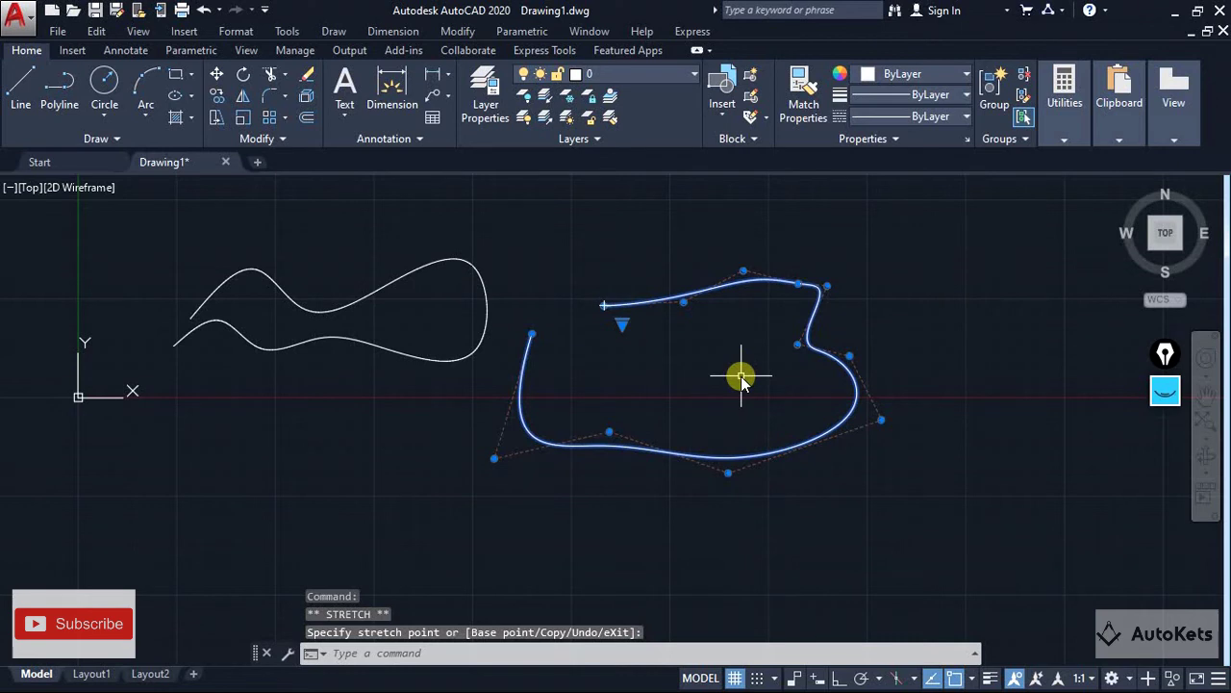
# Remove the raised control vertex on the spline's upper edge and clear the selection.
pyautogui.moveTo(742, 272)
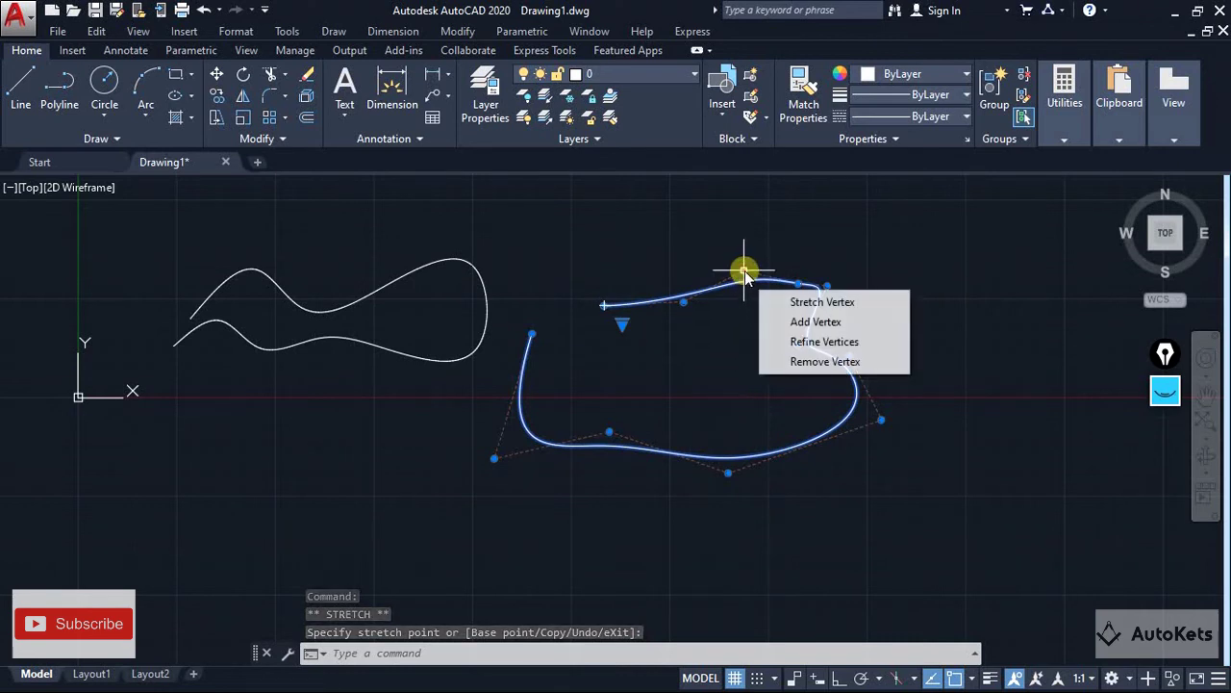
pyautogui.click(794, 362)
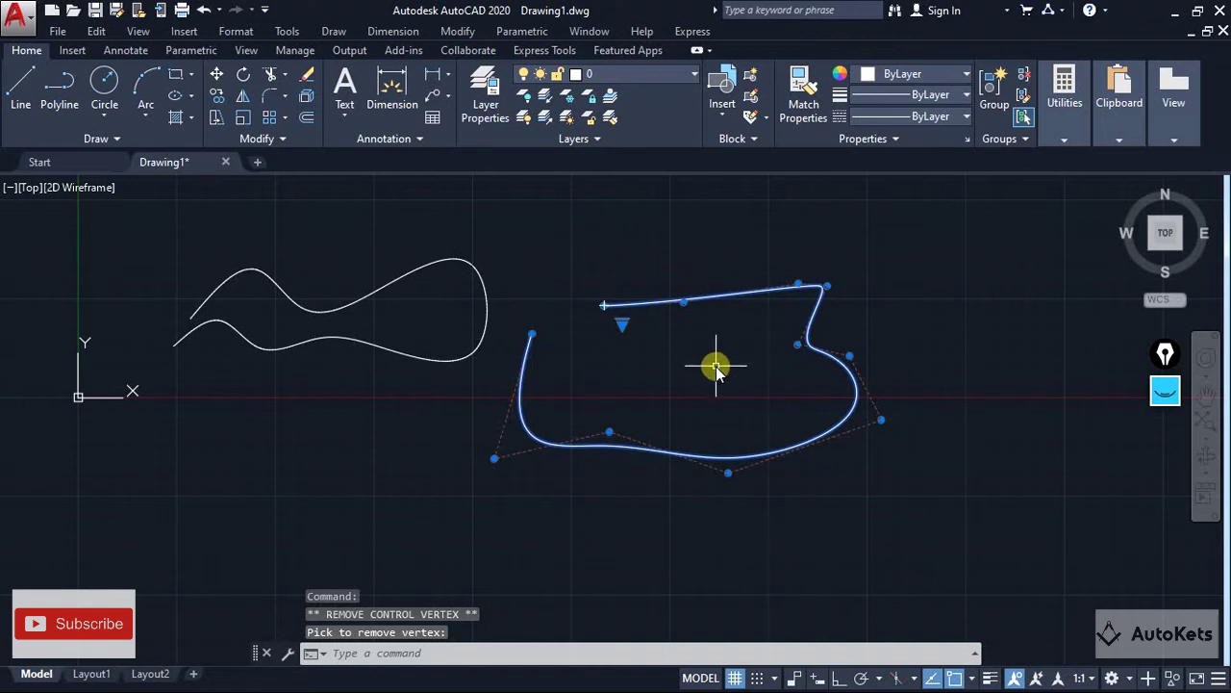
pyautogui.press('Escape')
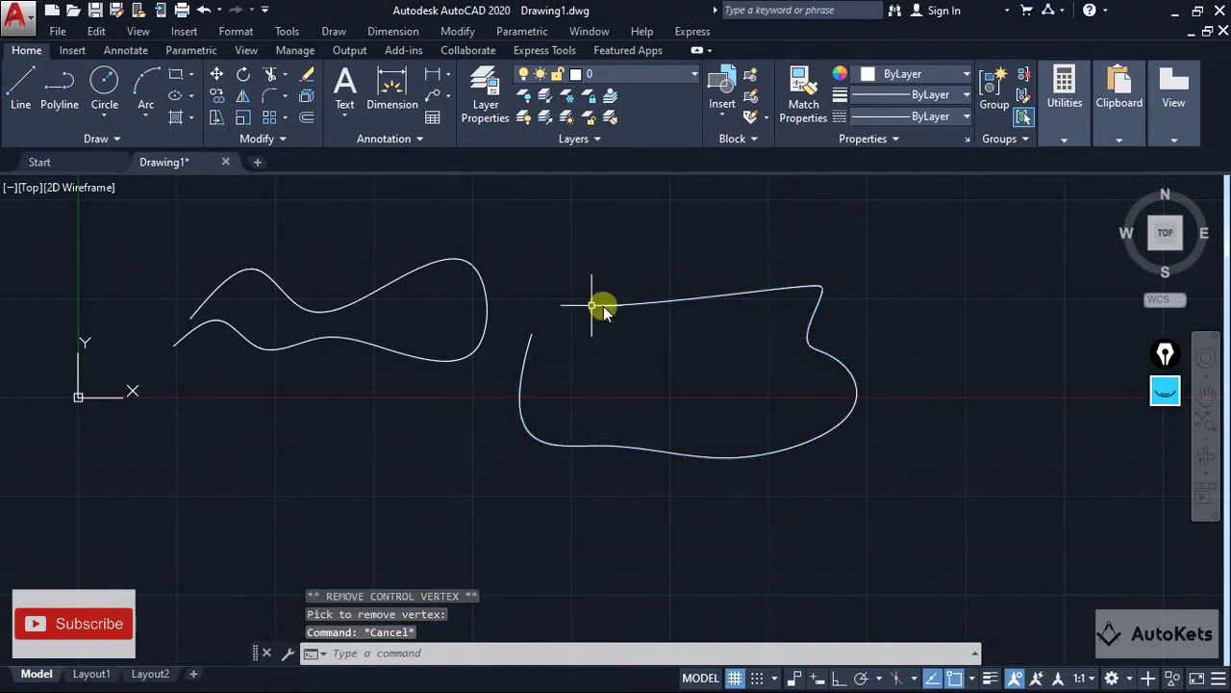
# Select the left spline and circle its triangular grip with the annotation pen to point it out.
pyautogui.click(398, 356)
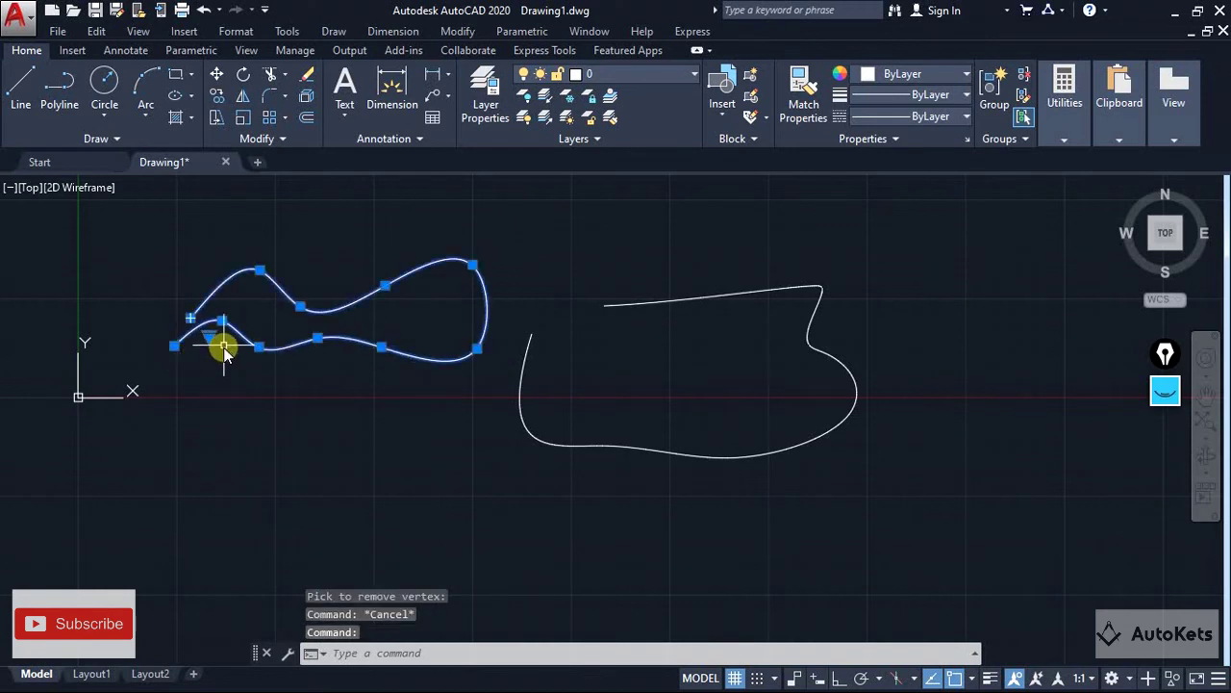
pyautogui.scroll(4, 207, 352)
pyautogui.click(1164, 392)
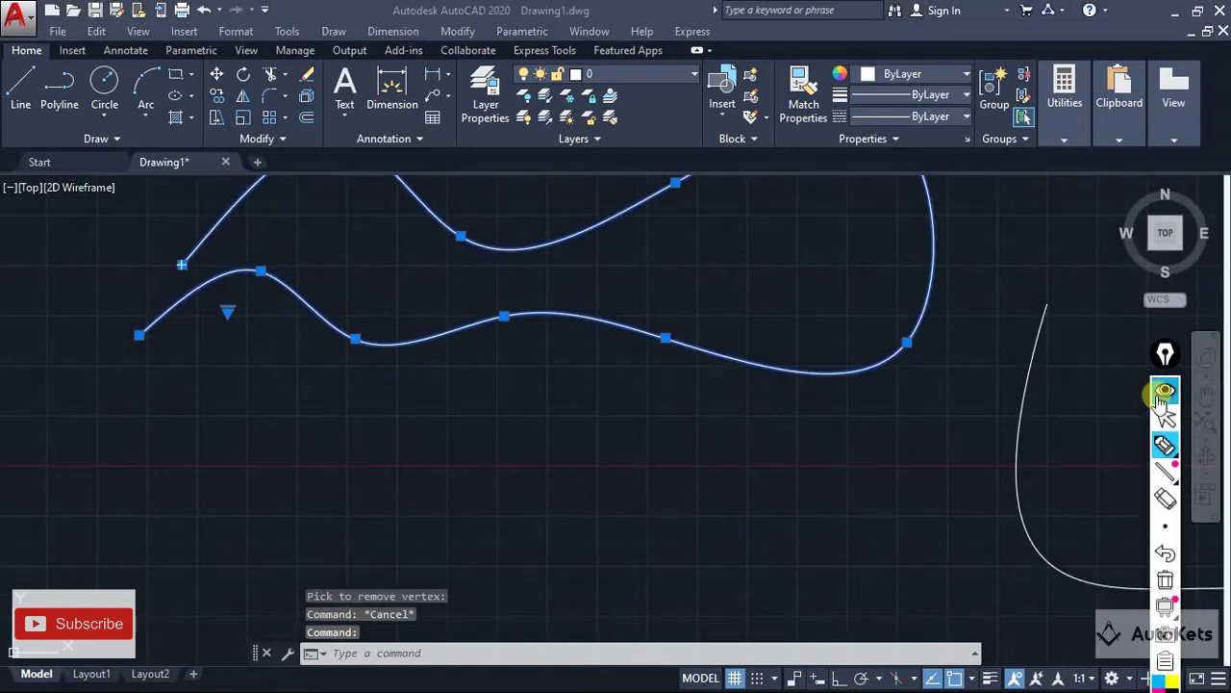
pyautogui.click(1164, 445)
pyautogui.click(236, 317)
pyautogui.moveTo(236, 298); pyautogui.dragTo(255, 314)
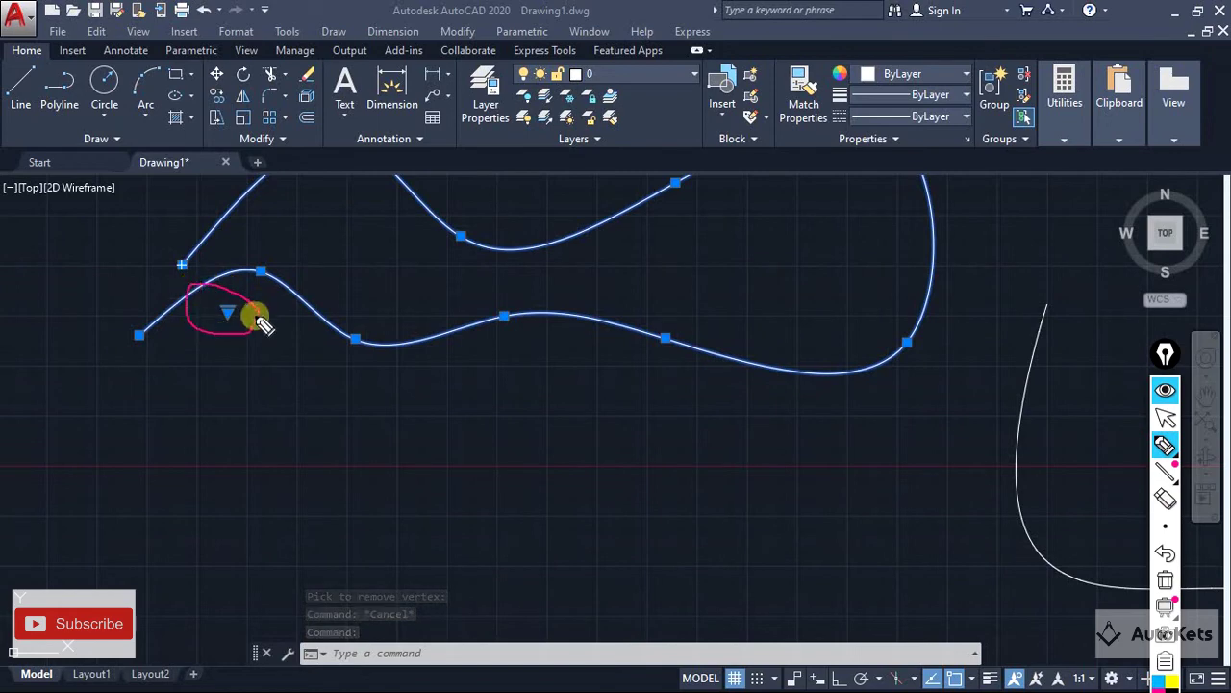
pyautogui.click(1165, 389)
pyautogui.scroll(-5, 890, 414)
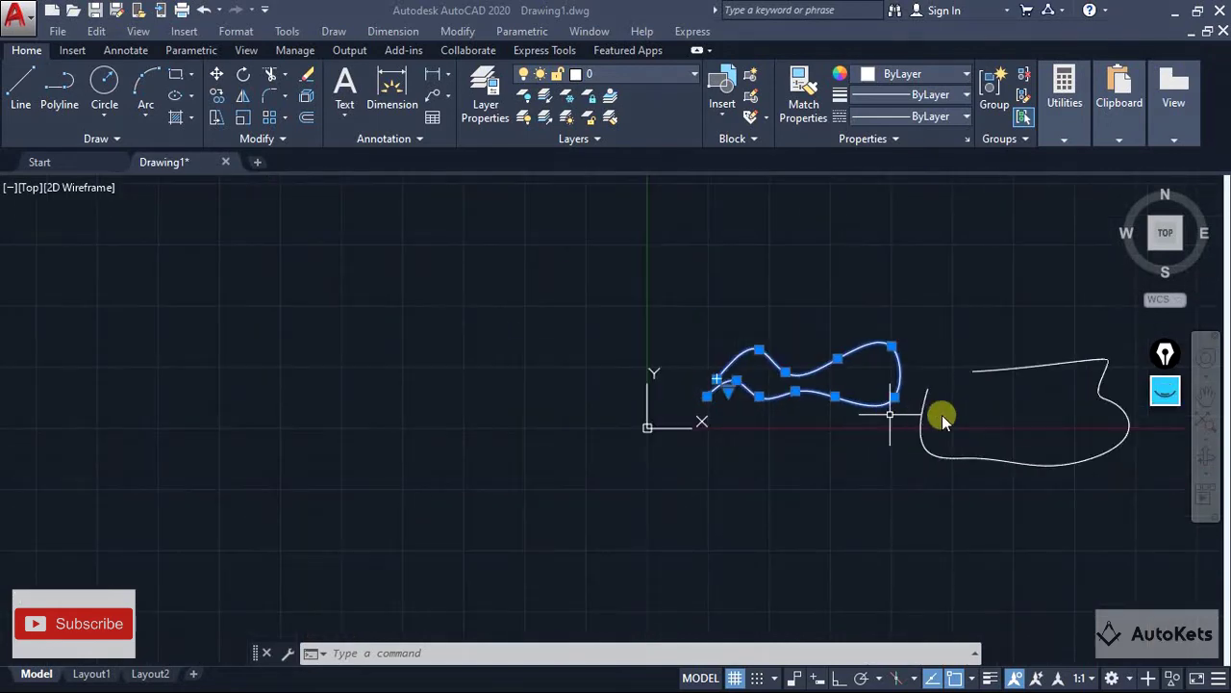
# Deselect the left spline, select the right one and switch its point display from Control Vertices to Fit.
pyautogui.press('Escape')
pyautogui.click(1022, 370)
pyautogui.moveTo(1025, 428); pyautogui.dragTo(905, 377, button='middle')
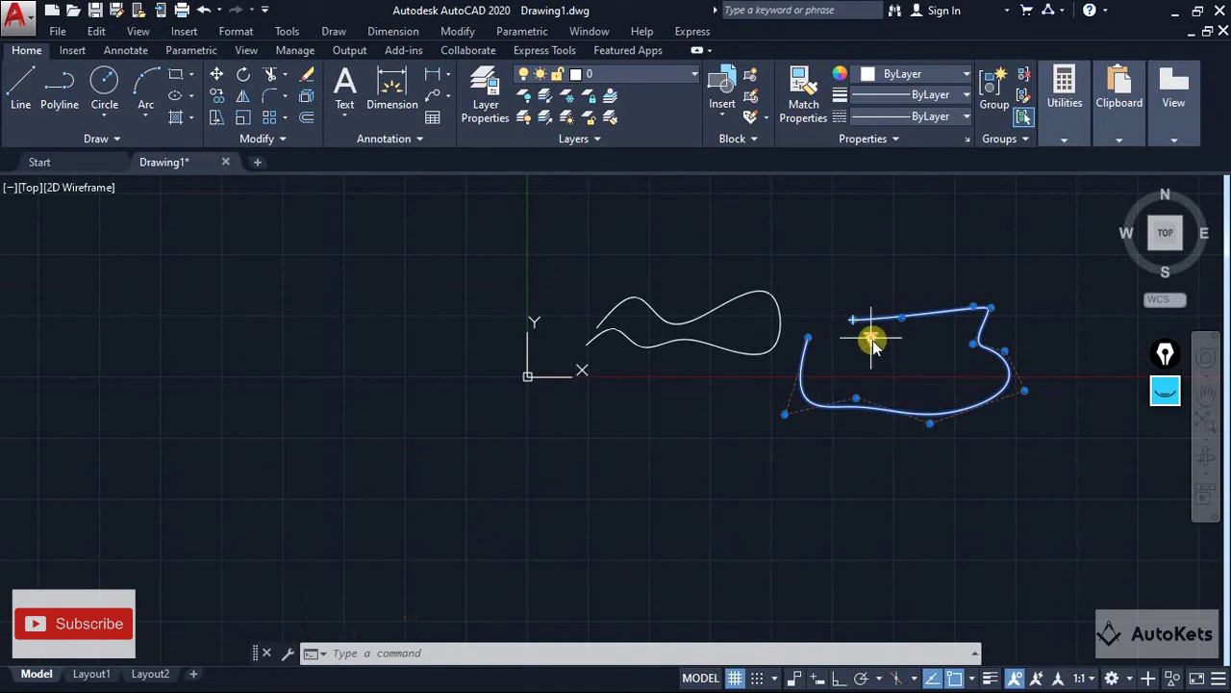
pyautogui.moveTo(874, 346)
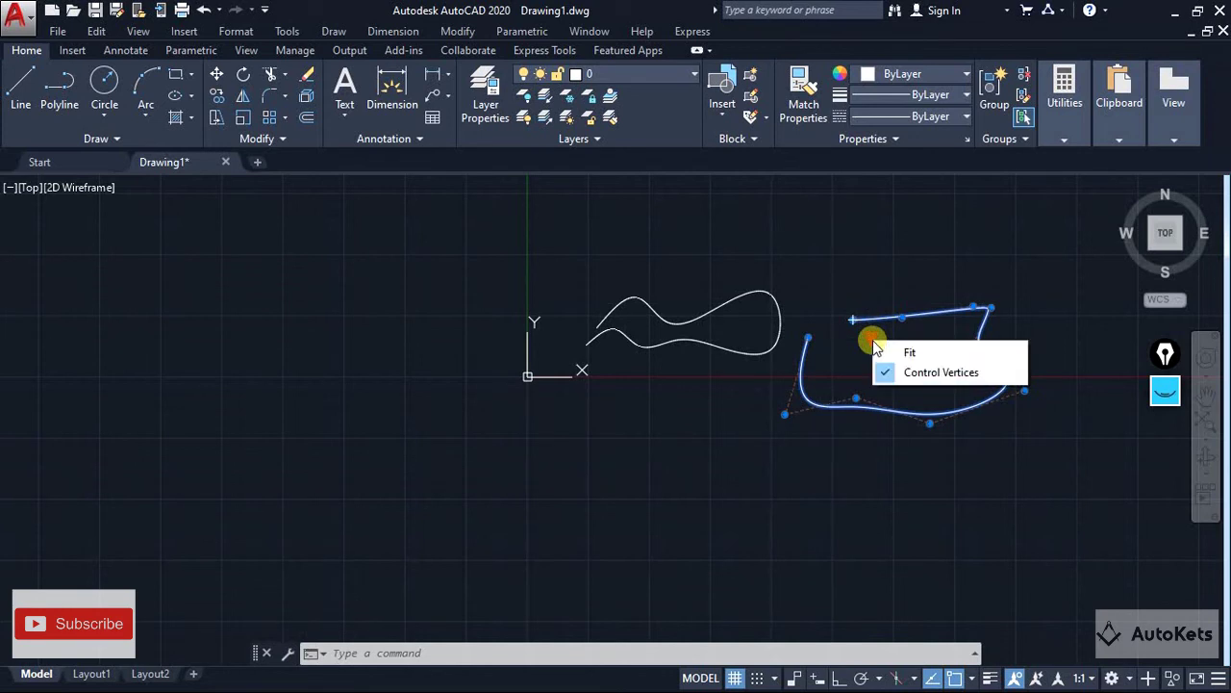
pyautogui.click(936, 356)
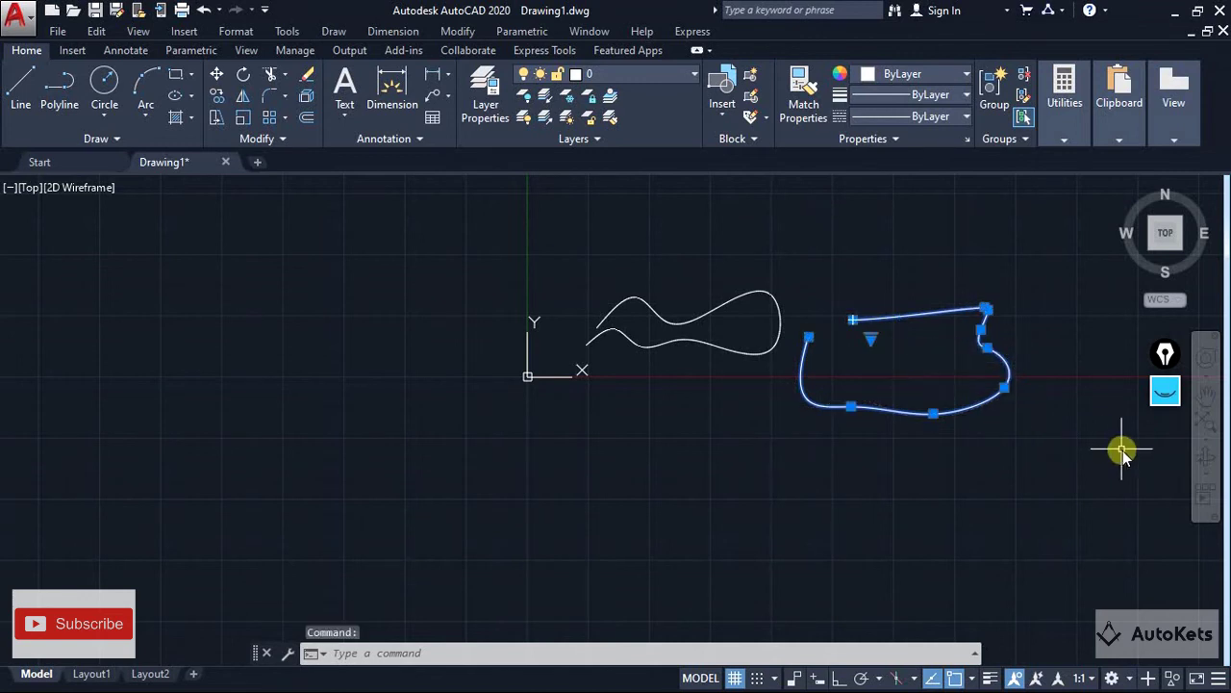
# Stretch a fit point at the right spline's upper-right corner up and to the left, and clear the selection.
pyautogui.scroll(2, 1086, 448)
pyautogui.moveTo(959, 342); pyautogui.dragTo(890, 375, button='middle')
pyautogui.click(811, 272)
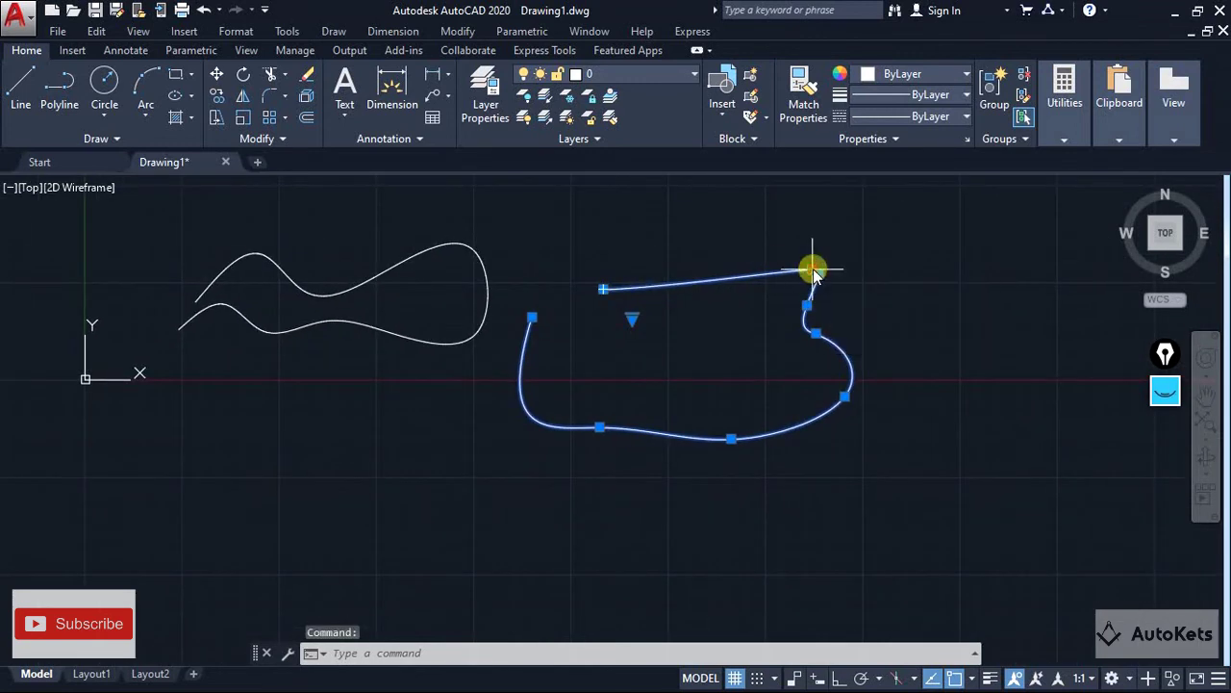
pyautogui.click(696, 237)
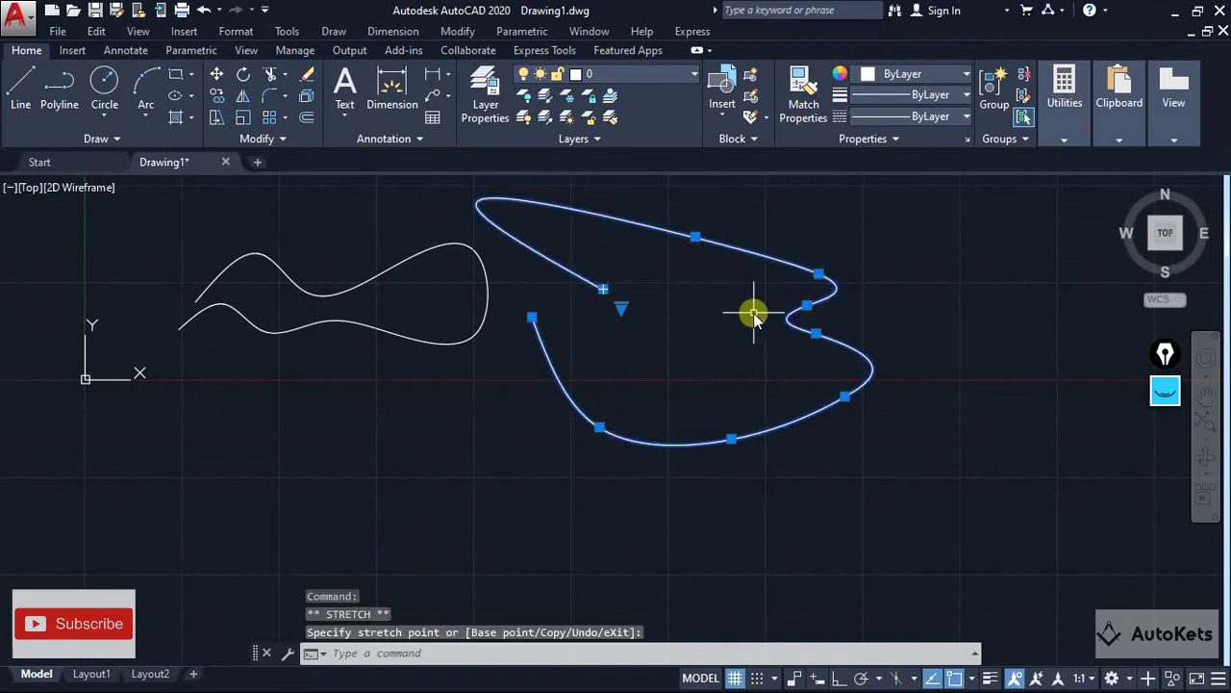
pyautogui.press('Escape')
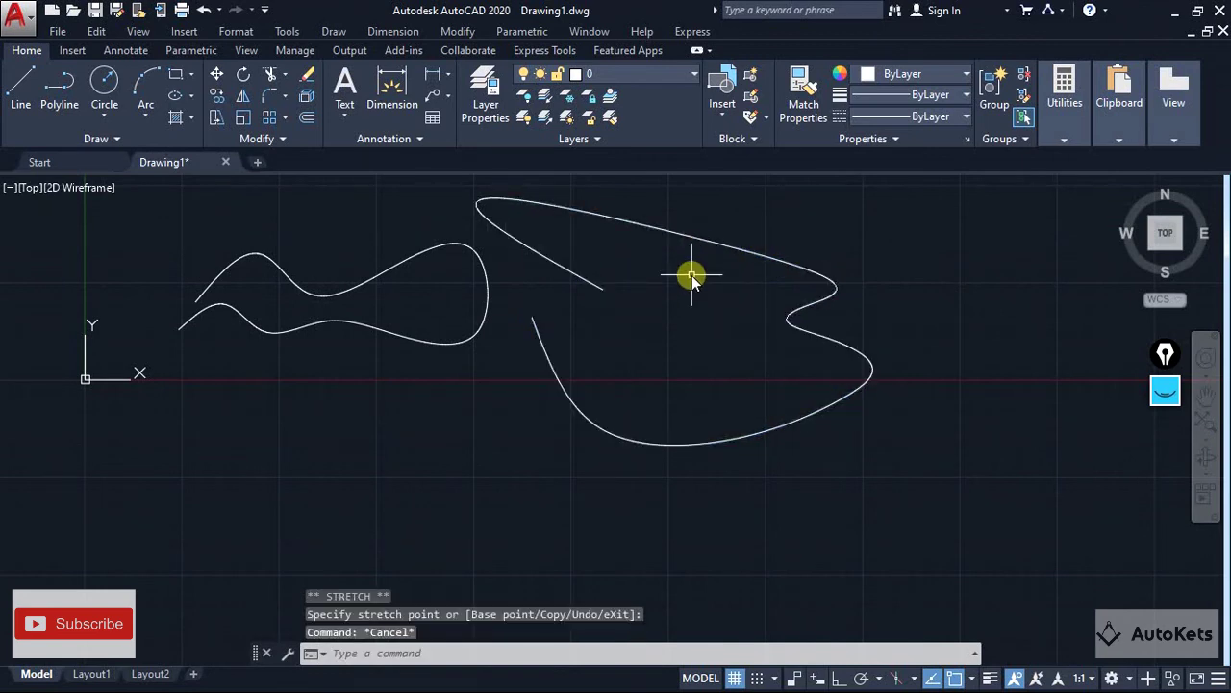
# Select the left spline and switch its point display from Fit to Control Vertices.
pyautogui.click(335, 290)
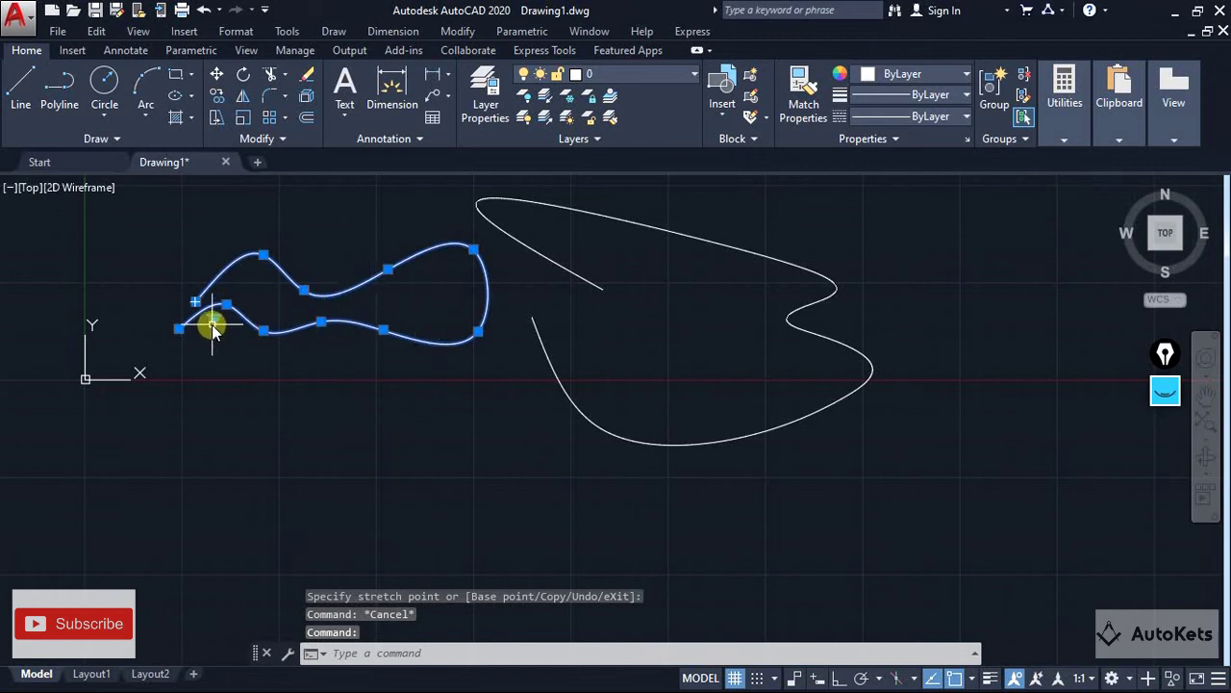
pyautogui.moveTo(212, 325)
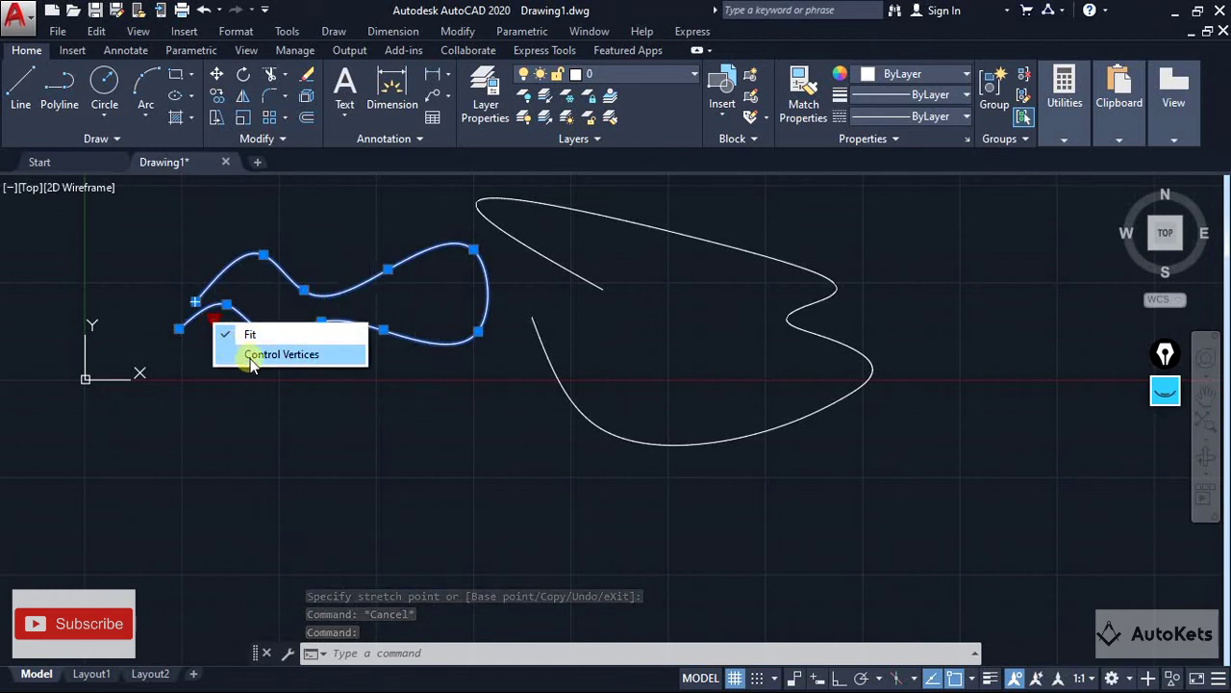
pyautogui.click(305, 358)
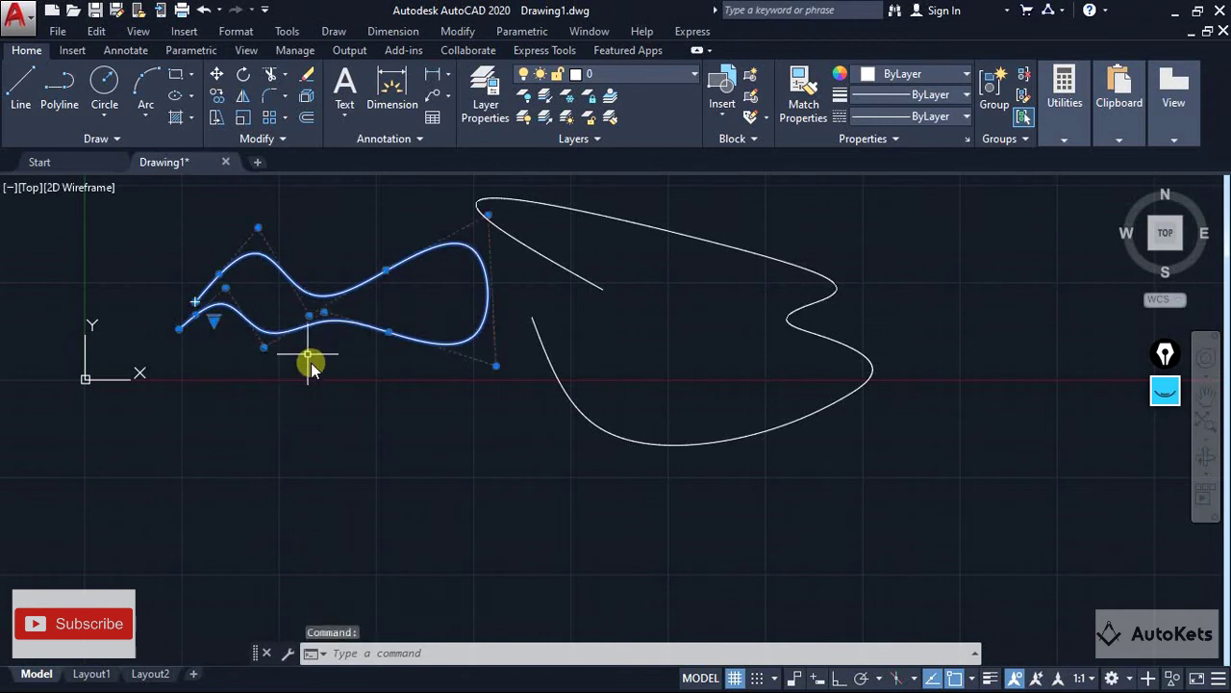
# Stretch the left spline's upper-left control vertex slightly down and its upper-right control vertex down and to the left.
pyautogui.click(258, 228)
pyautogui.click(257, 253)
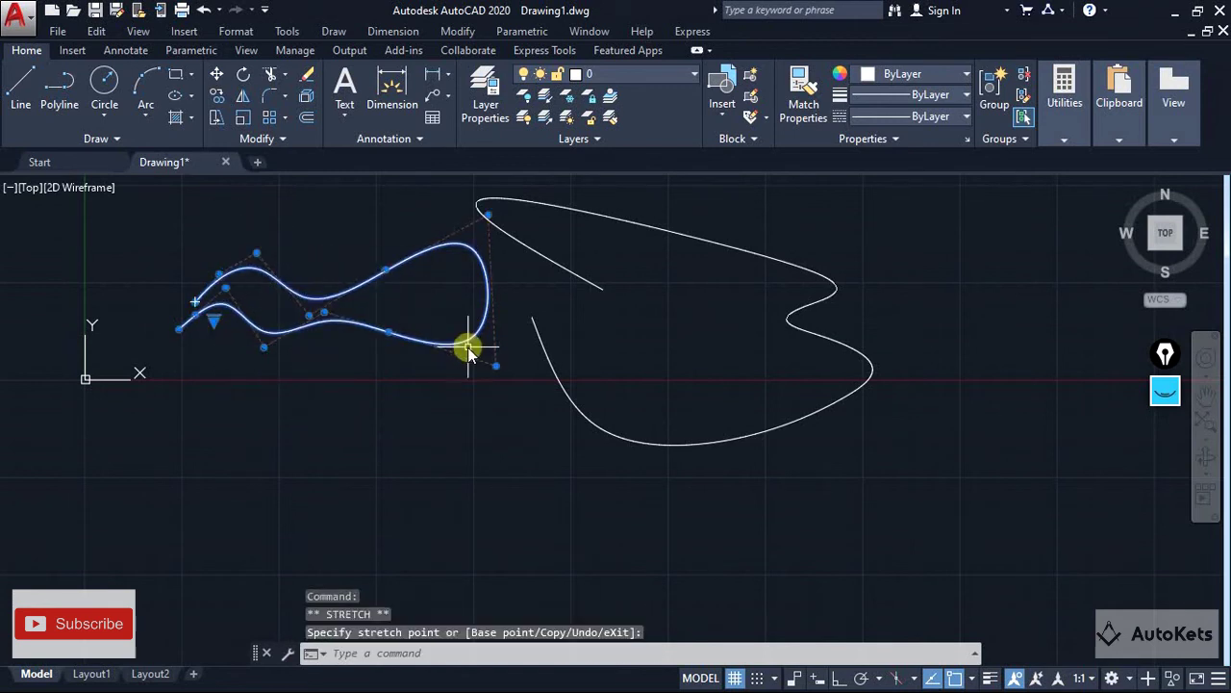
pyautogui.click(488, 214)
pyautogui.click(429, 249)
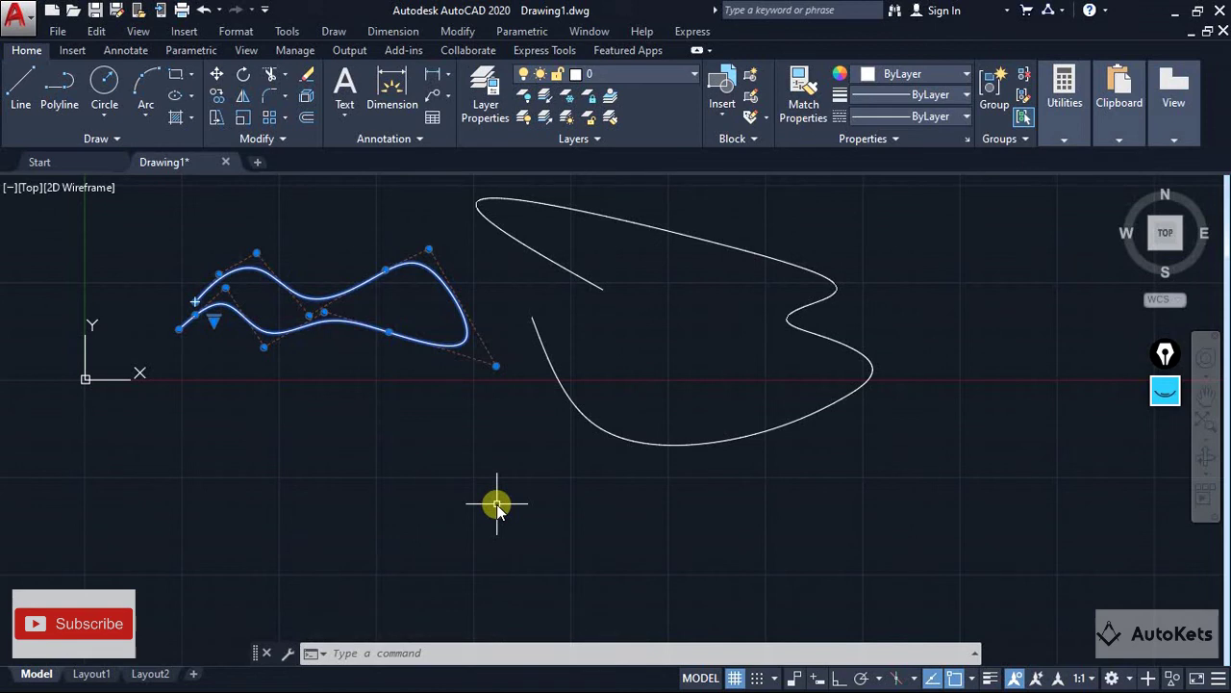
# Add the right spline to the selection and switch its point display from Fit to Control Vertices.
pyautogui.click(552, 379)
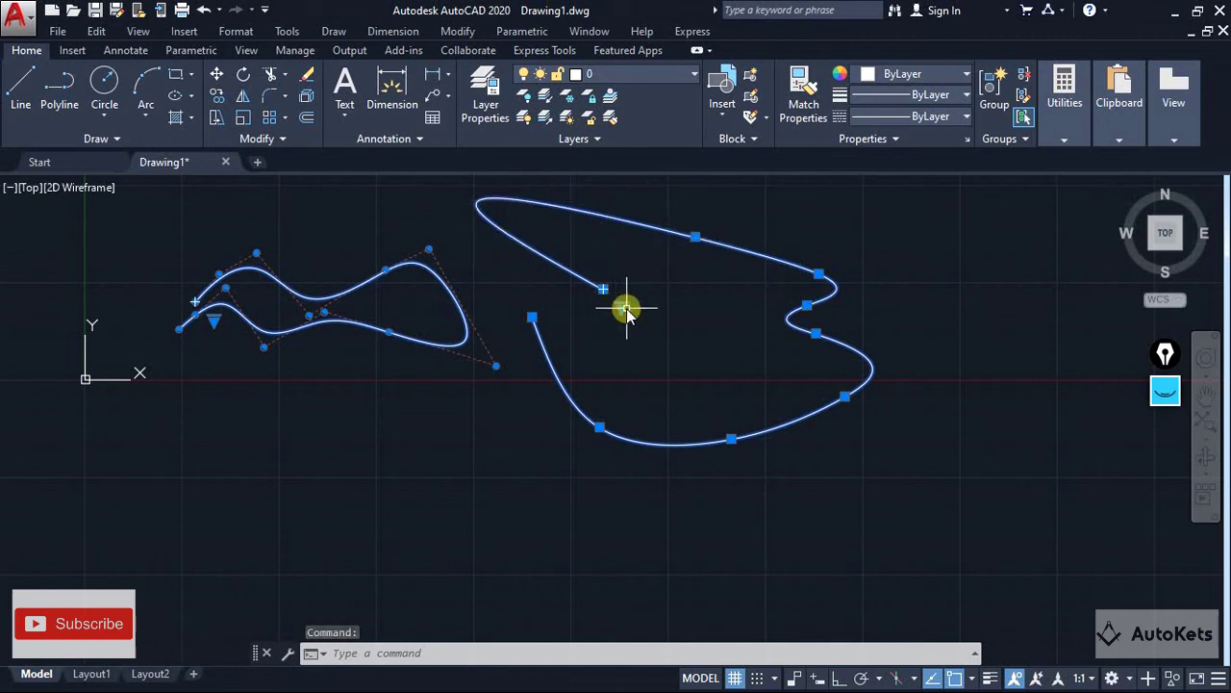
pyautogui.moveTo(621, 307)
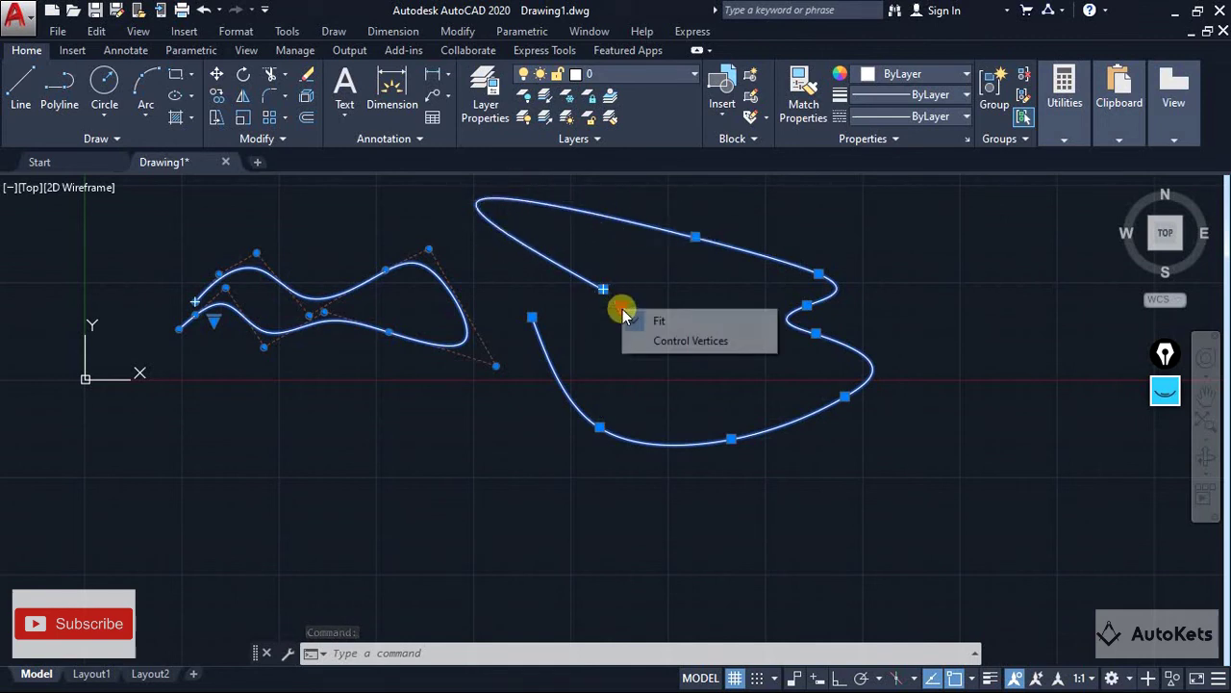
pyautogui.click(673, 340)
# Stretch the right spline's far upper-left control vertex down and to the right, closer to the curve.
pyautogui.scroll(4, 590, 369)
pyautogui.scroll(-10, 590, 369)
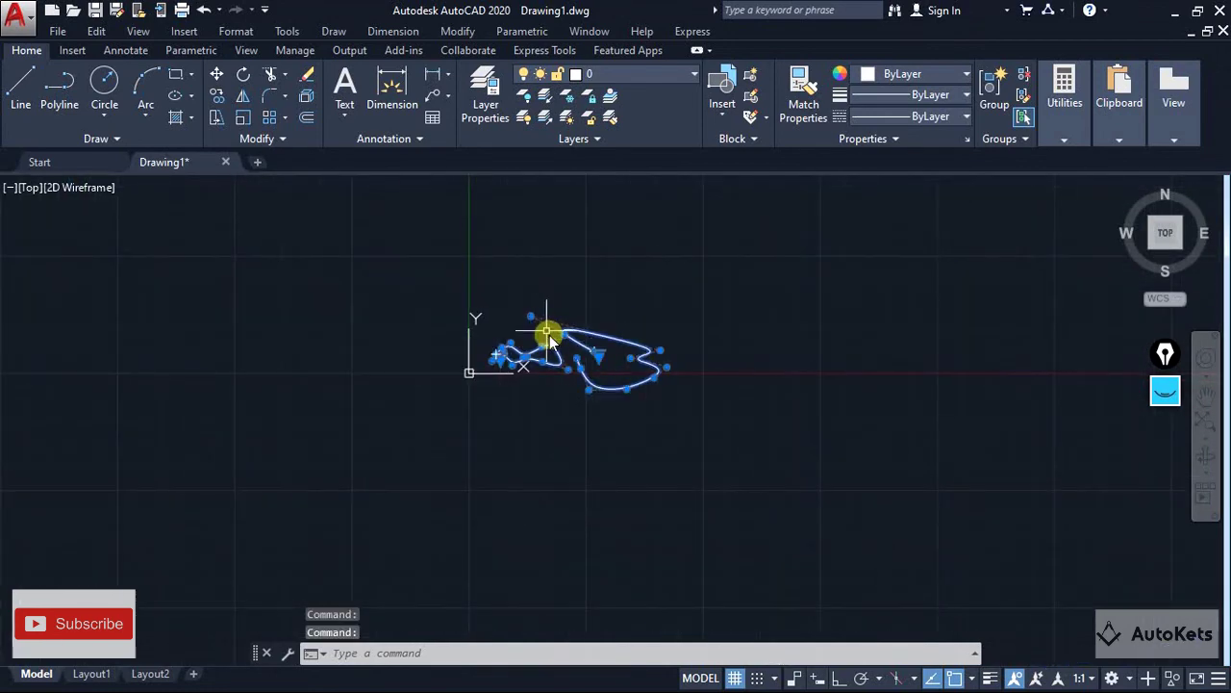
pyautogui.click(530, 316)
pyautogui.scroll(6, 599, 346)
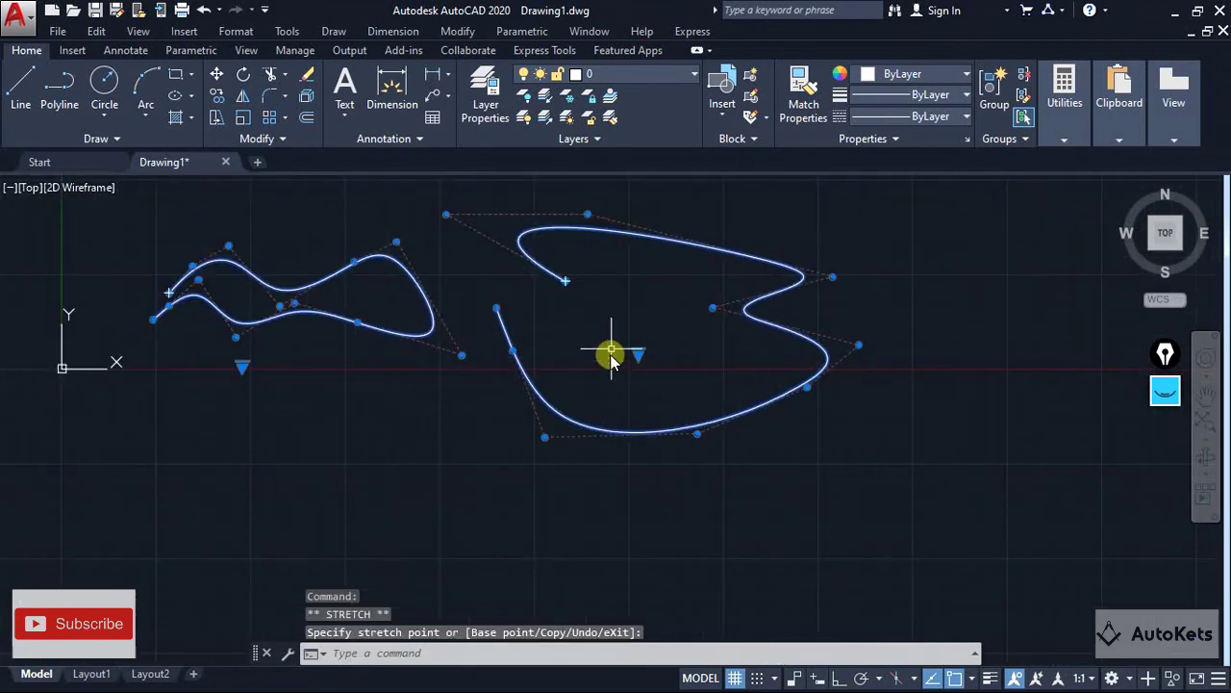
# Refine the vertices at the control vertex on the right spline's upper edge and again at the new one near its upper-left bend.
pyautogui.moveTo(588, 218)
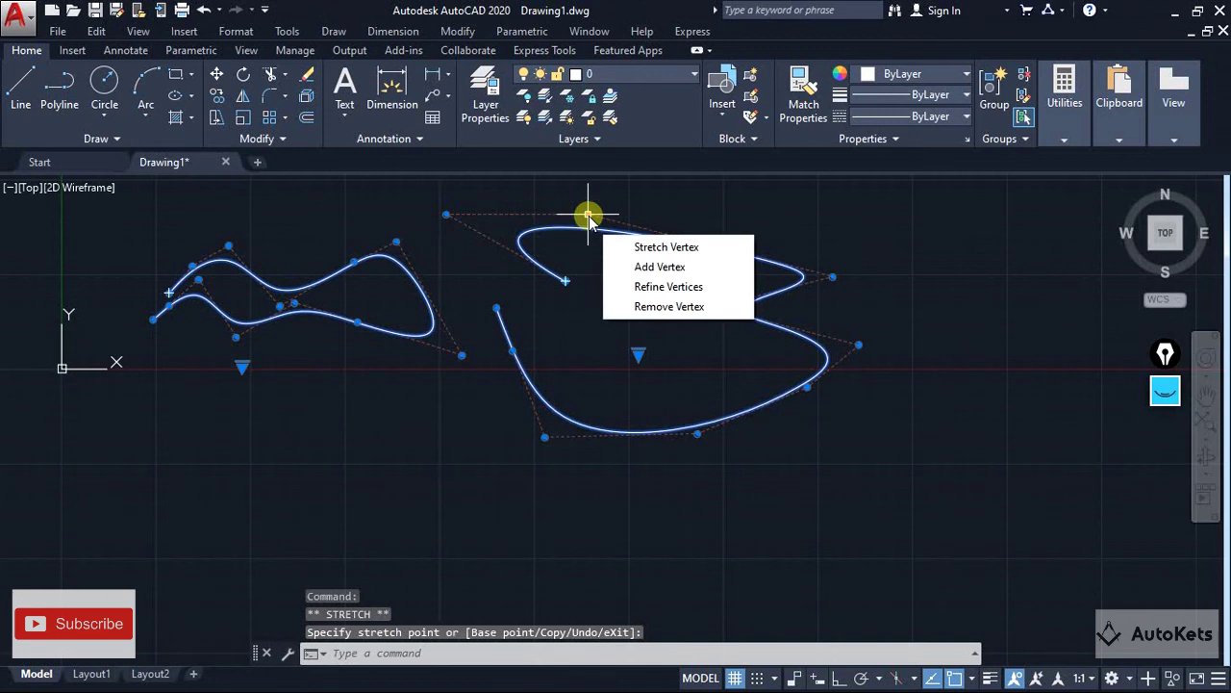
pyautogui.click(634, 285)
pyautogui.click(528, 220)
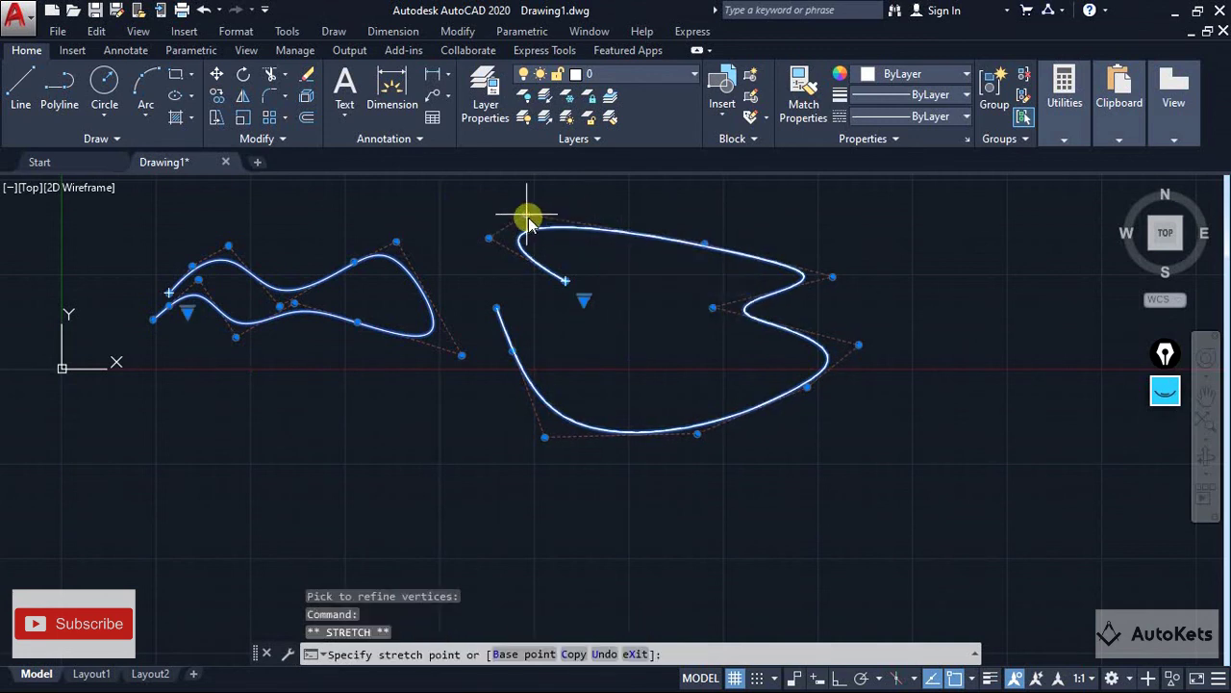
pyautogui.moveTo(528, 219)
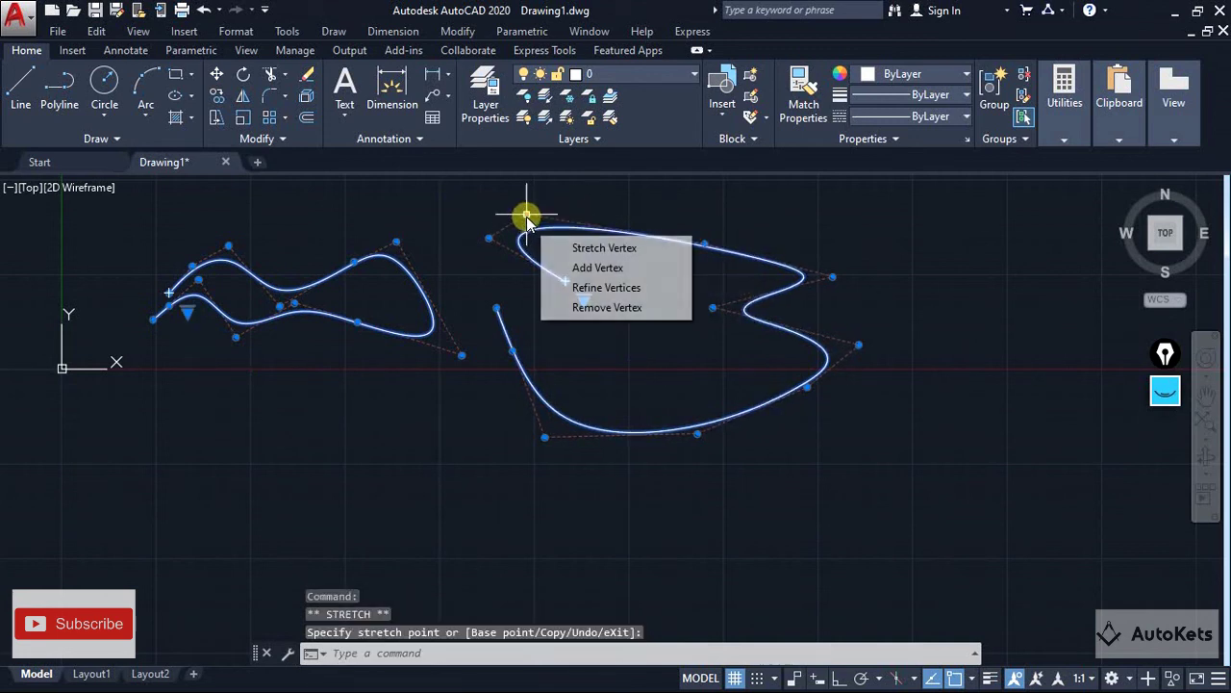
pyautogui.click(567, 288)
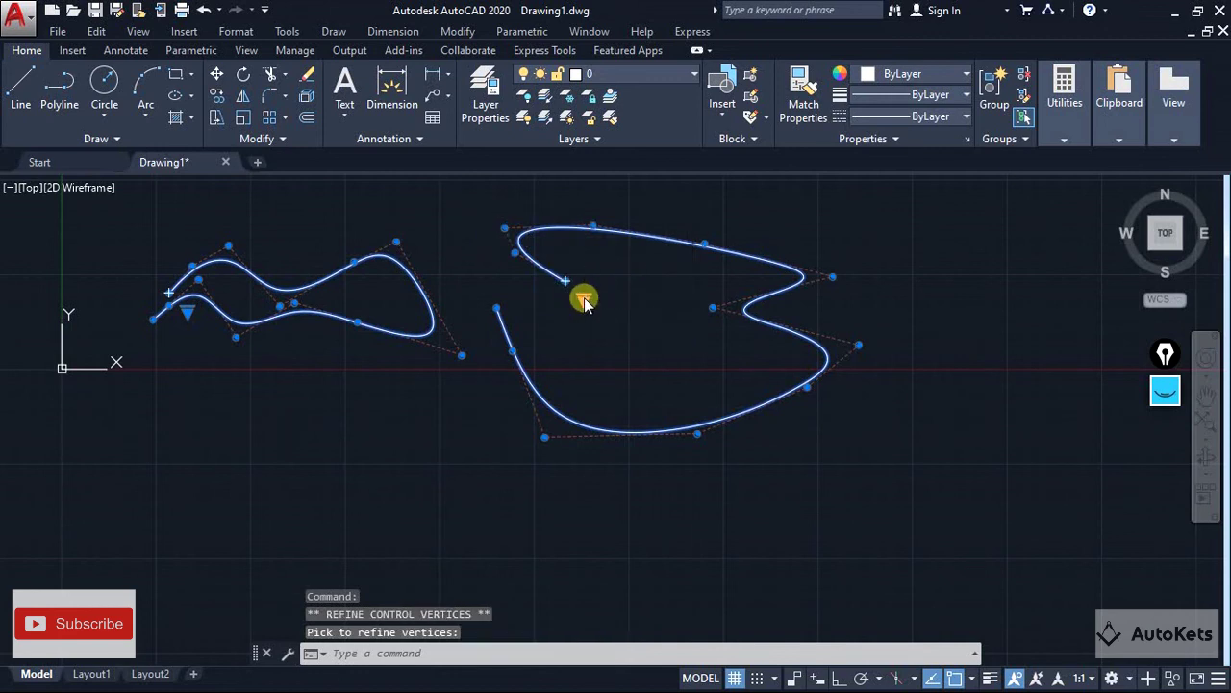
# Switch the right spline's point display back to Fit and clear the selection of both splines.
pyautogui.click(618, 304)
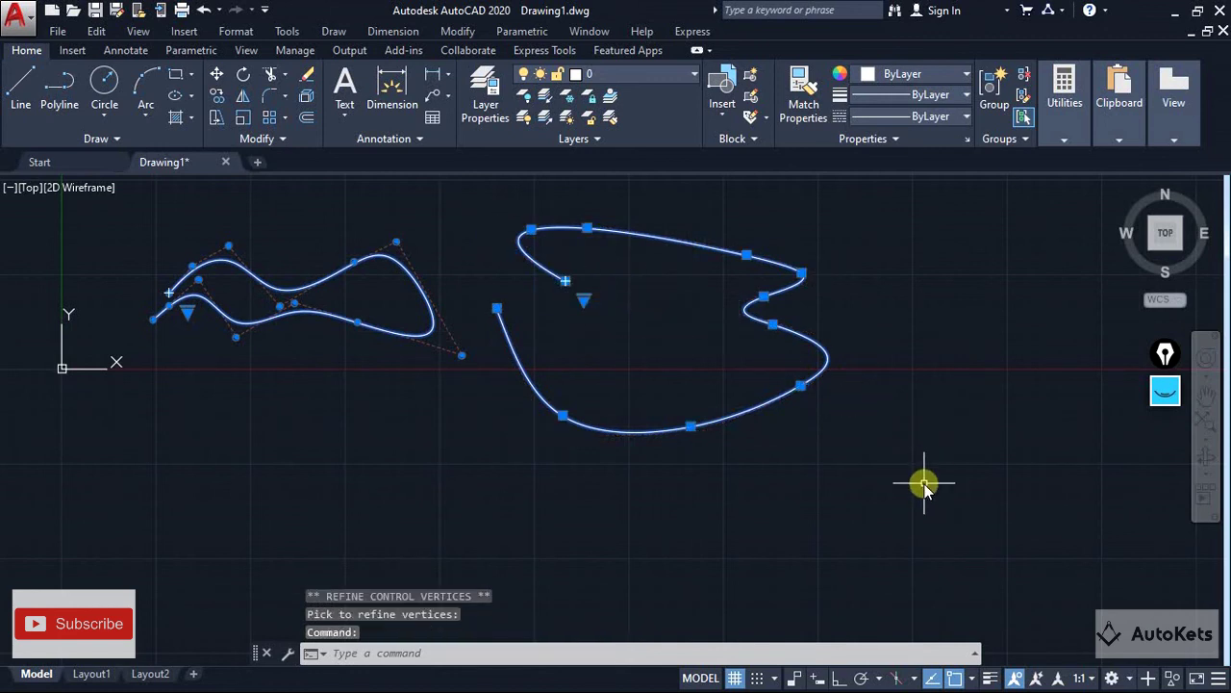
pyautogui.press('Escape')
pyautogui.scroll(-3, 536, 357)
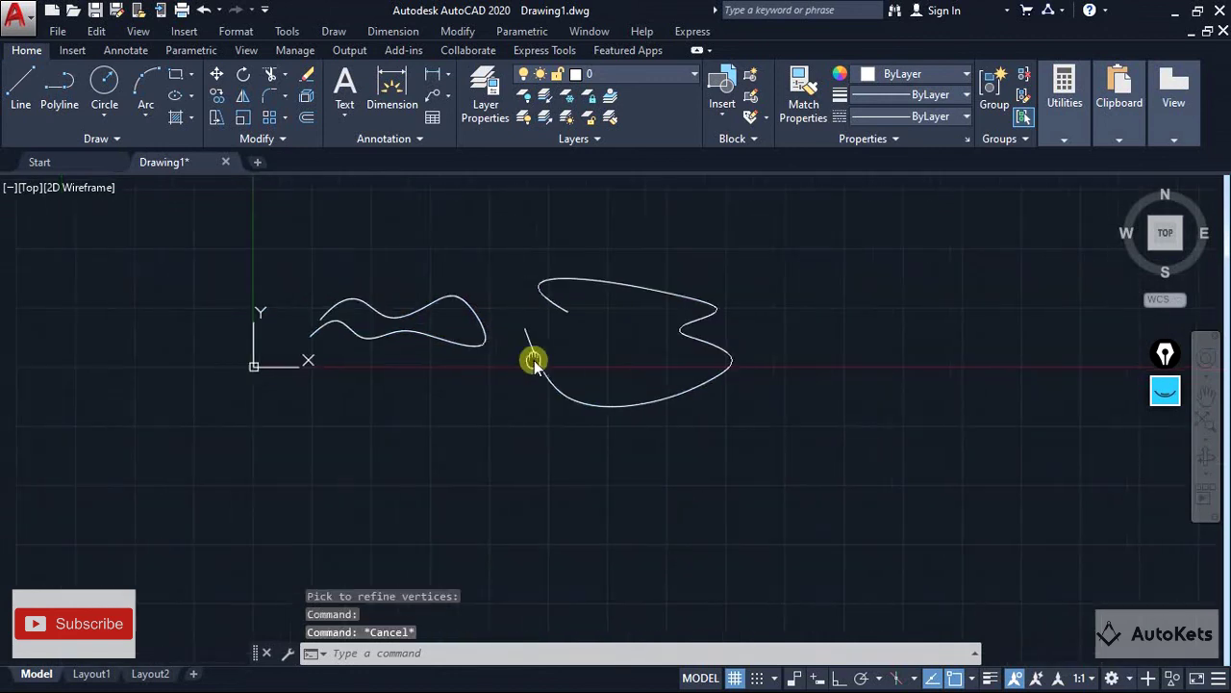